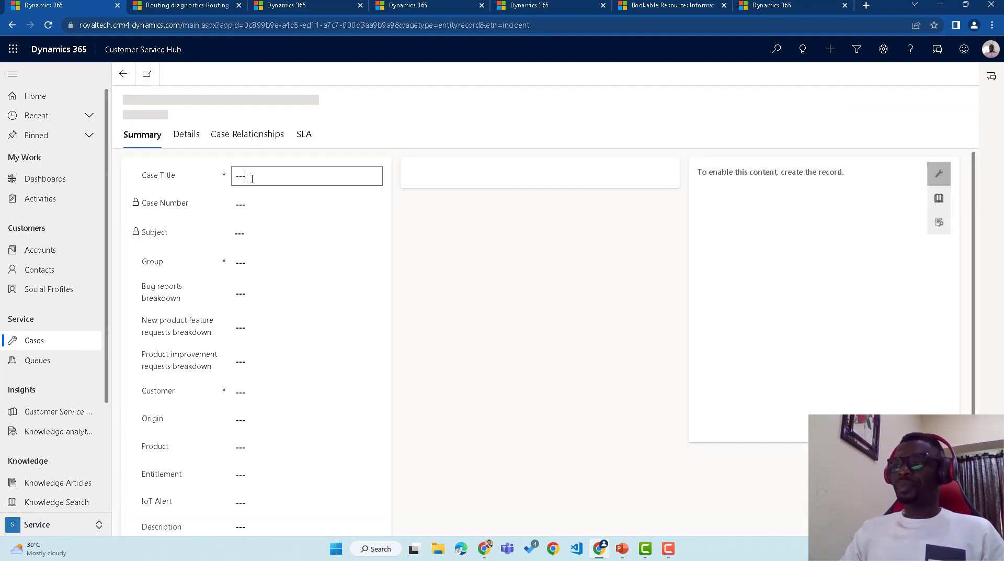
# Enter "Test case on skill set" as the new case's title.
pyautogui.click(252, 178)
pyautogui.write('Test')
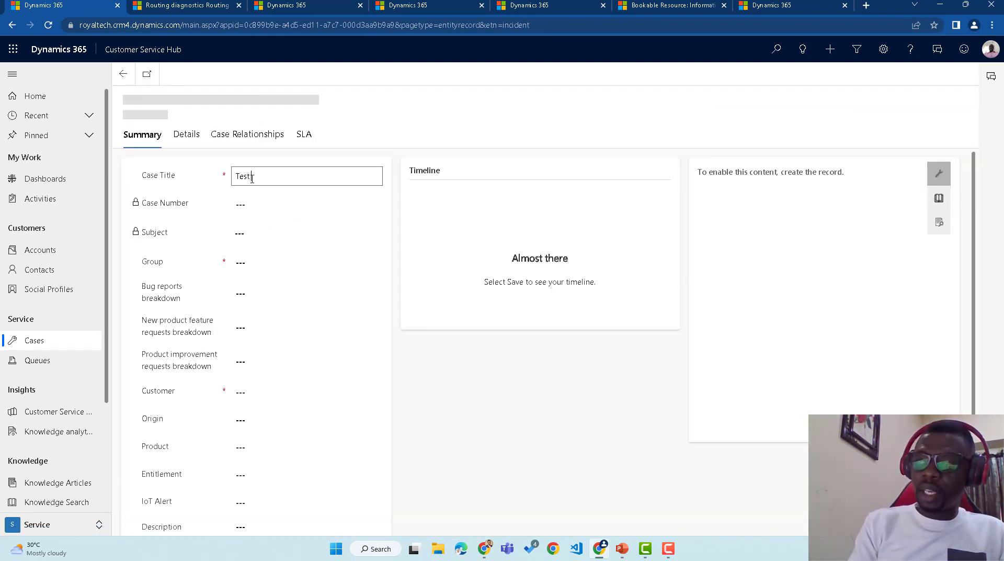
pyautogui.write(' case ')
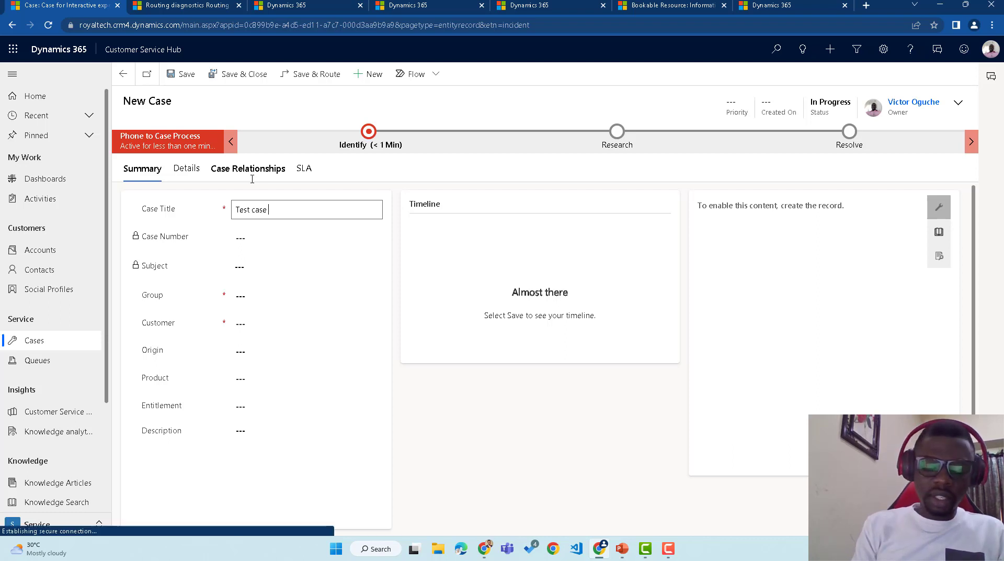
pyautogui.write('on skill')
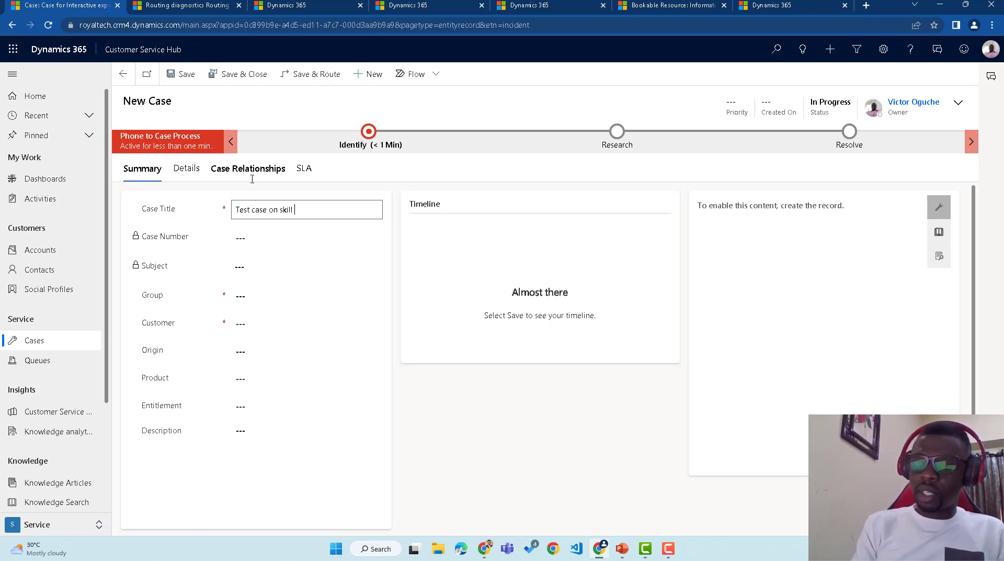
pyautogui.write(' set')
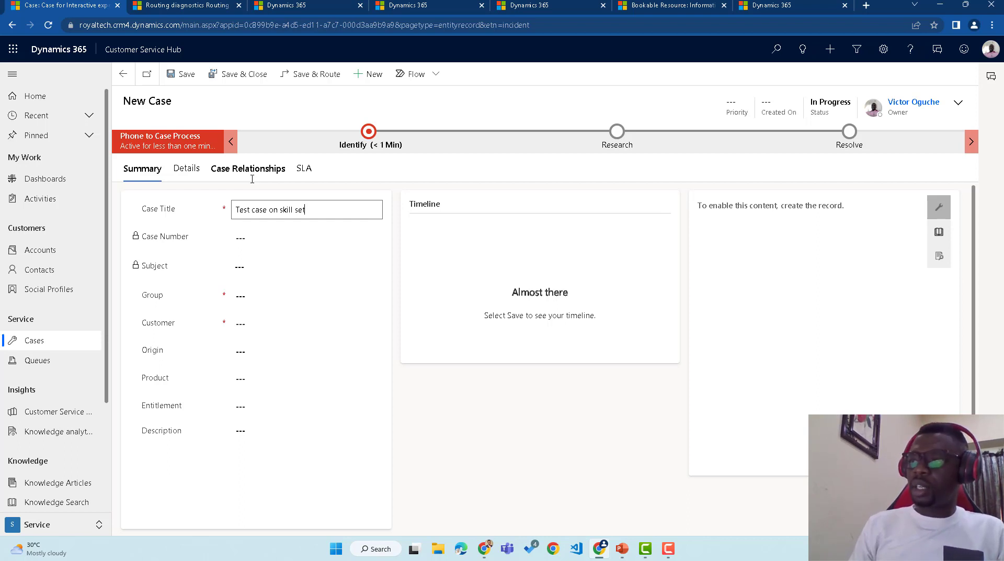
# Set the case's group to Bug reports and its bug reports breakdown to Functional Bugs.
pyautogui.click(257, 297)
pyautogui.click(262, 321)
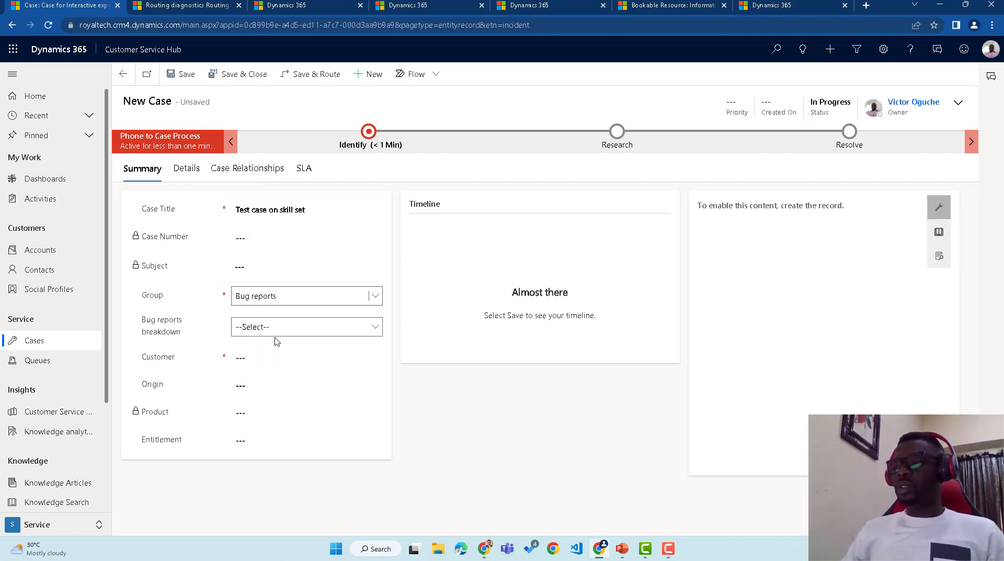
pyautogui.click(277, 328)
pyautogui.click(275, 385)
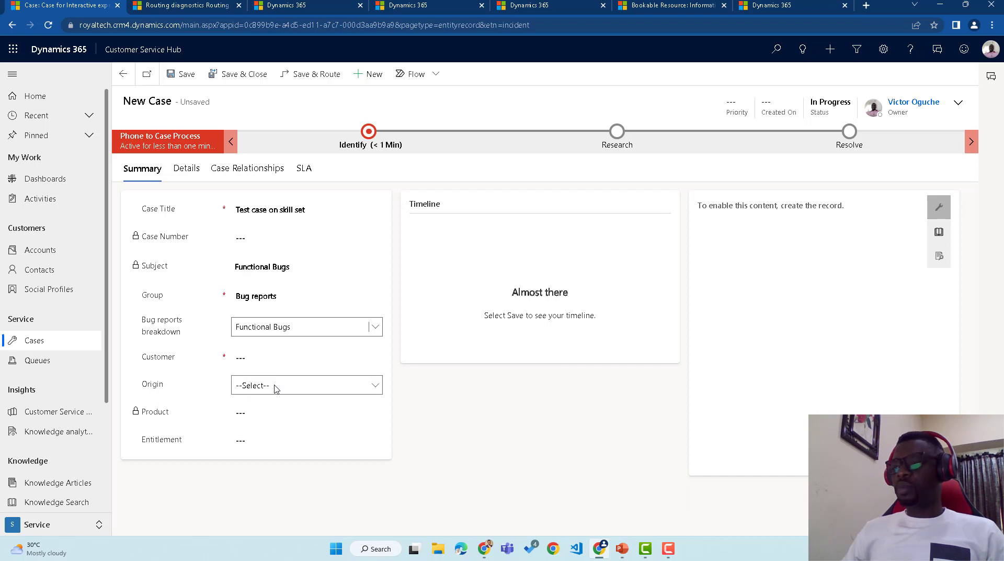
# Assign the recently used contact as the case's customer, and save and route the case.
pyautogui.click(278, 361)
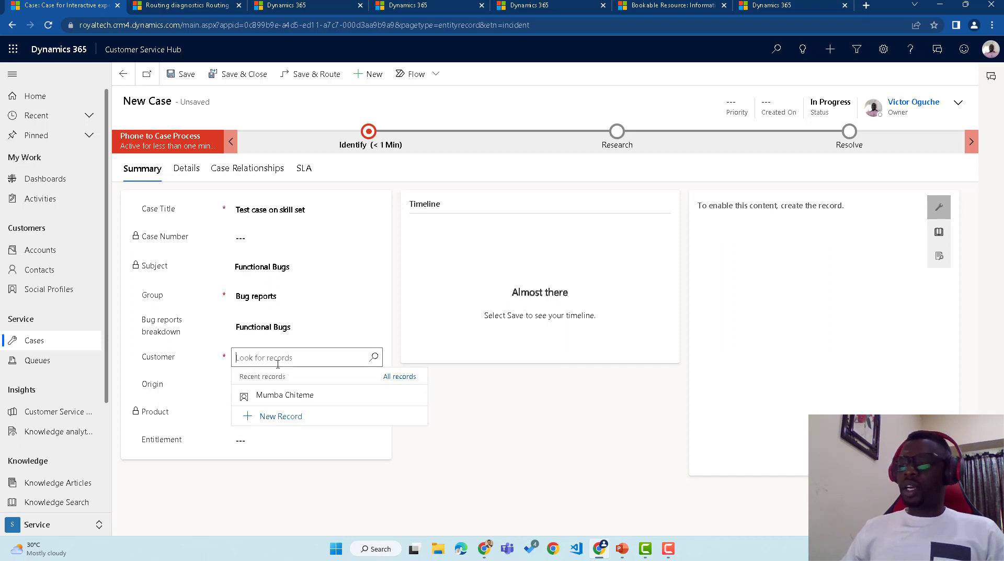
pyautogui.click(291, 395)
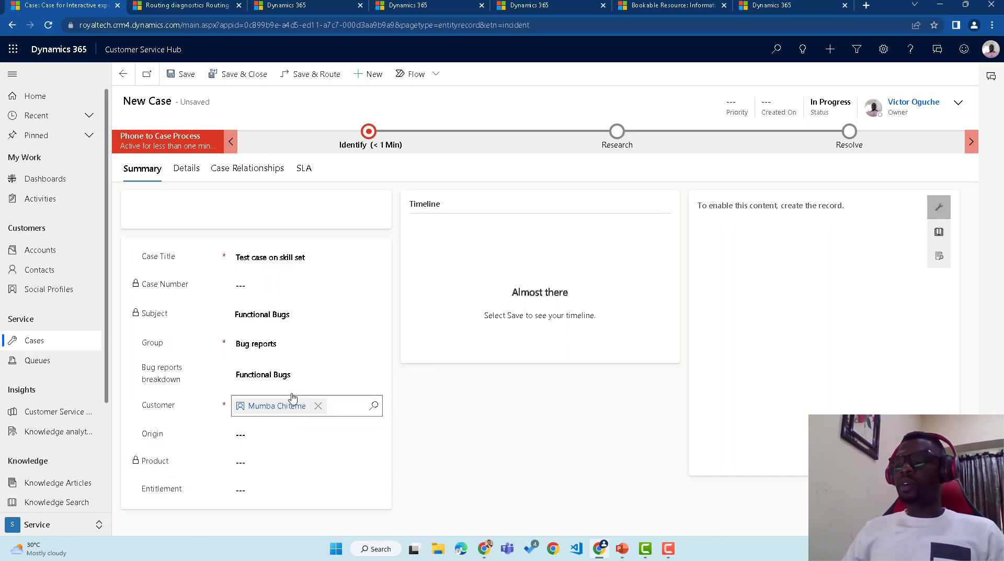
pyautogui.click(313, 78)
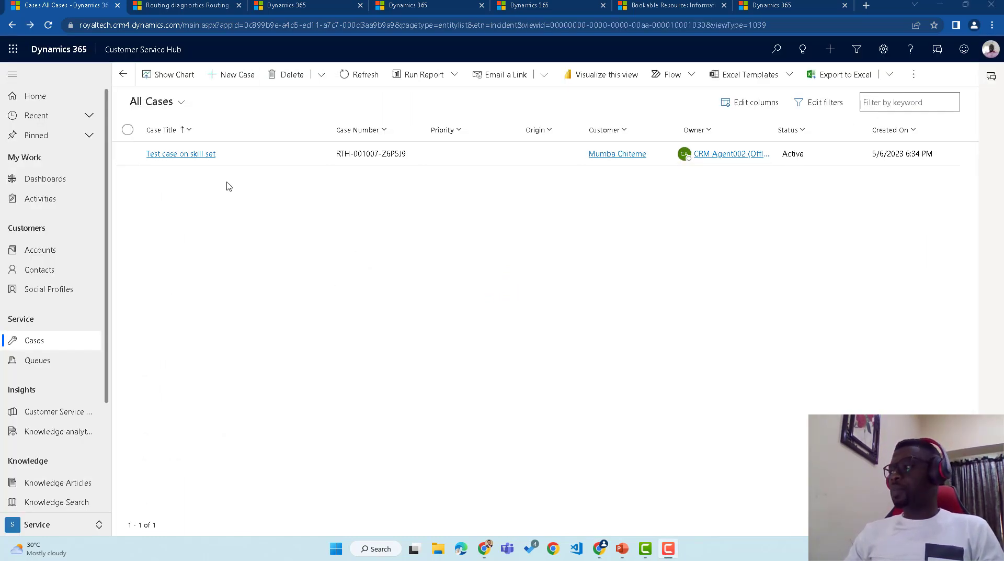
# View the routed "Test case on skill set" case, and open its diagnostic record from the refreshed Routing diagnostics list.
pyautogui.click(196, 155)
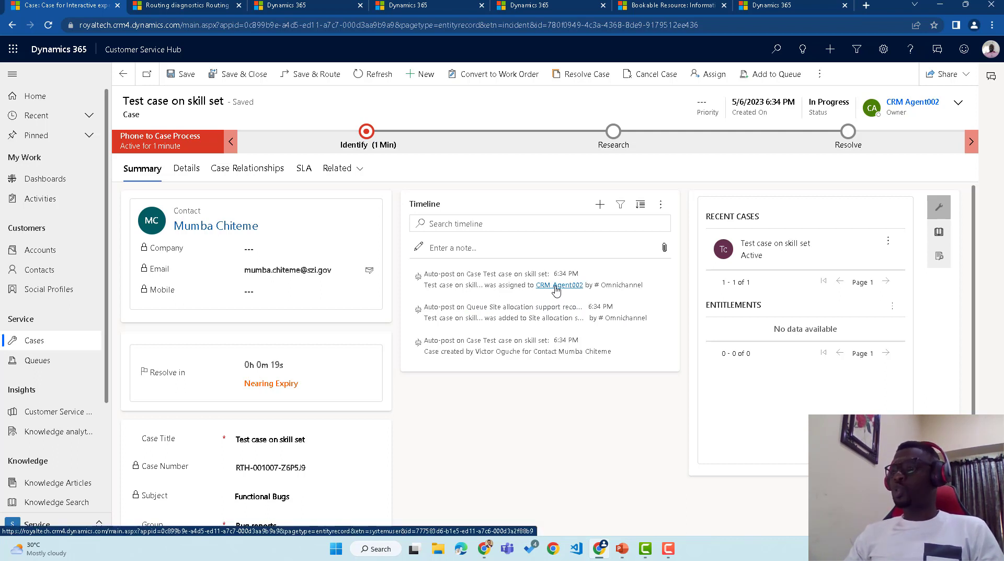
pyautogui.click(180, 6)
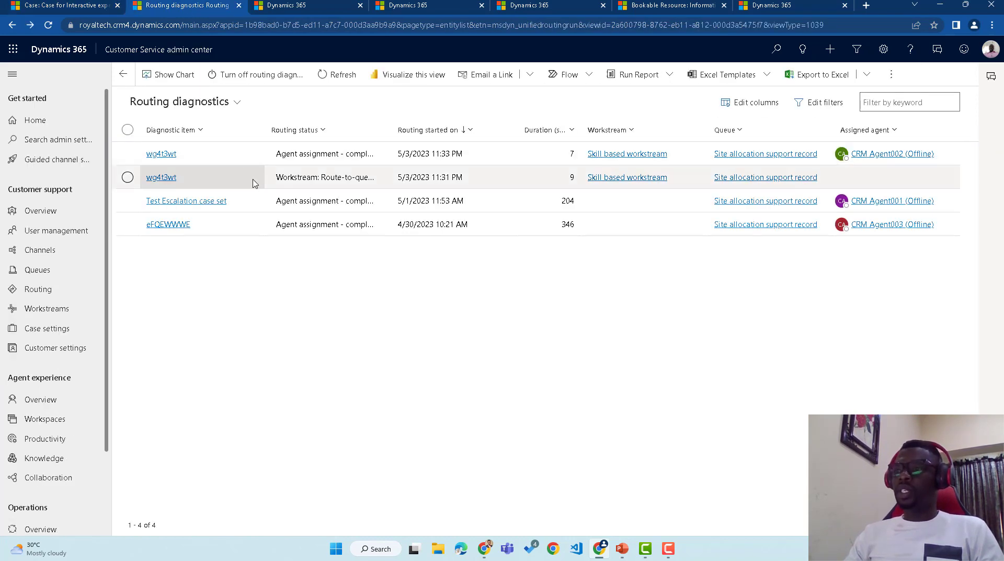
pyautogui.click(321, 76)
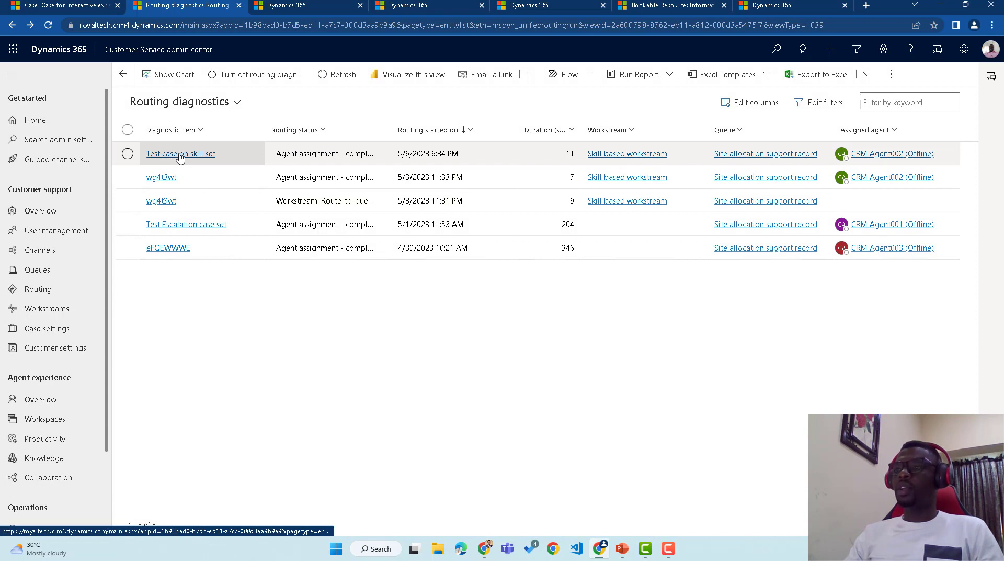
pyautogui.click(182, 155)
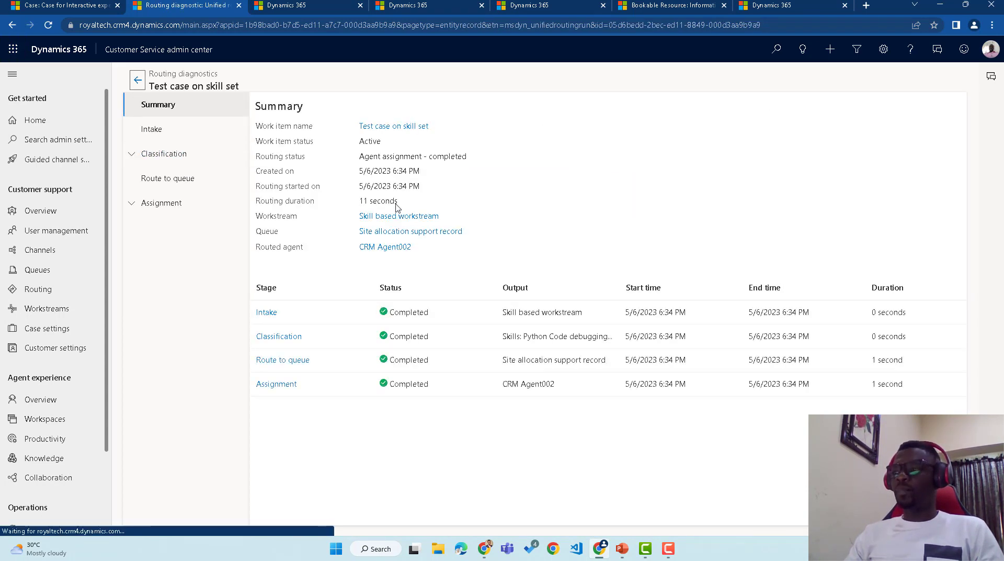
# Examine the Intake, Classification, Skill classification, Route to queue and Assignment stages of the case's routing diagnostics.
pyautogui.click(170, 134)
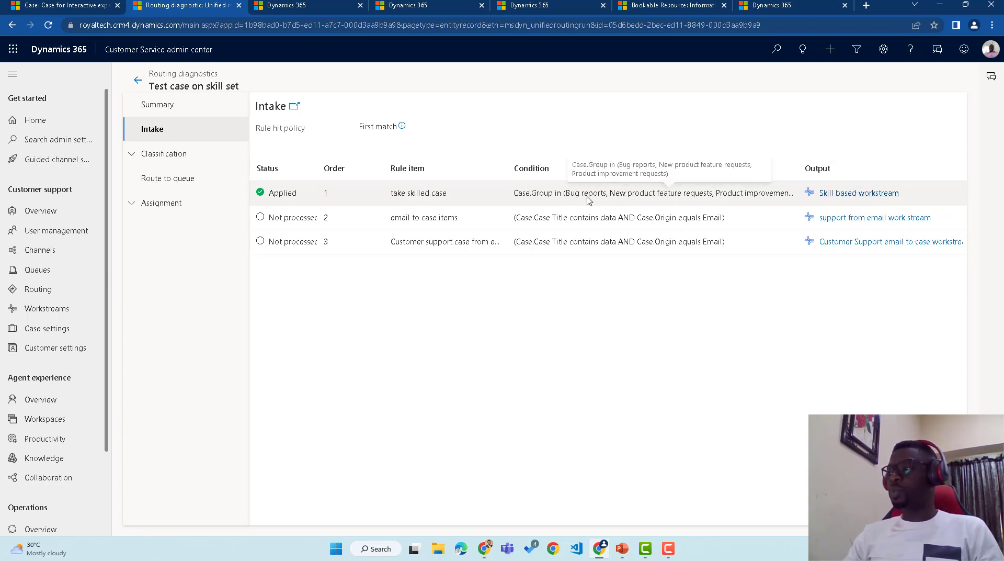
pyautogui.click(151, 158)
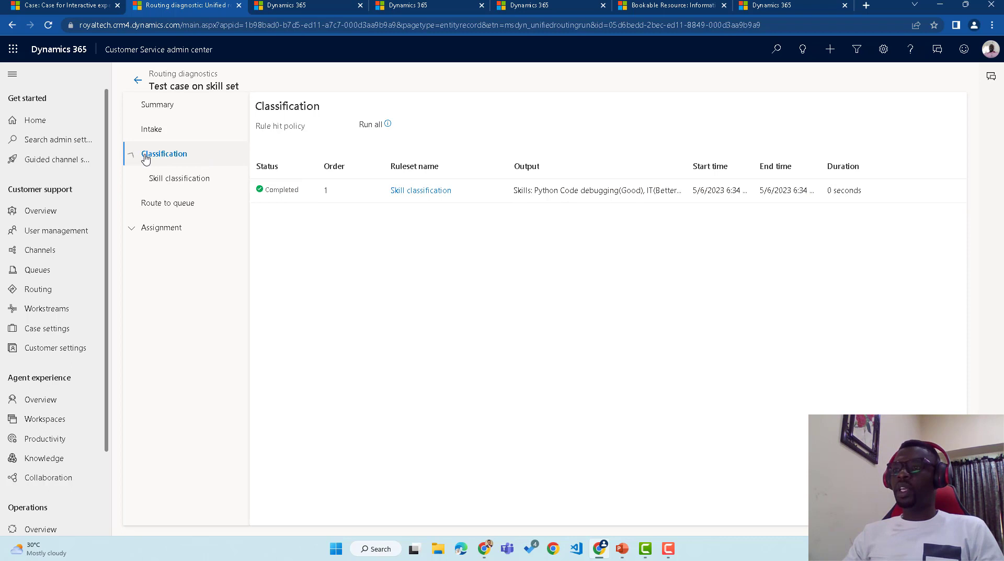
pyautogui.click(171, 179)
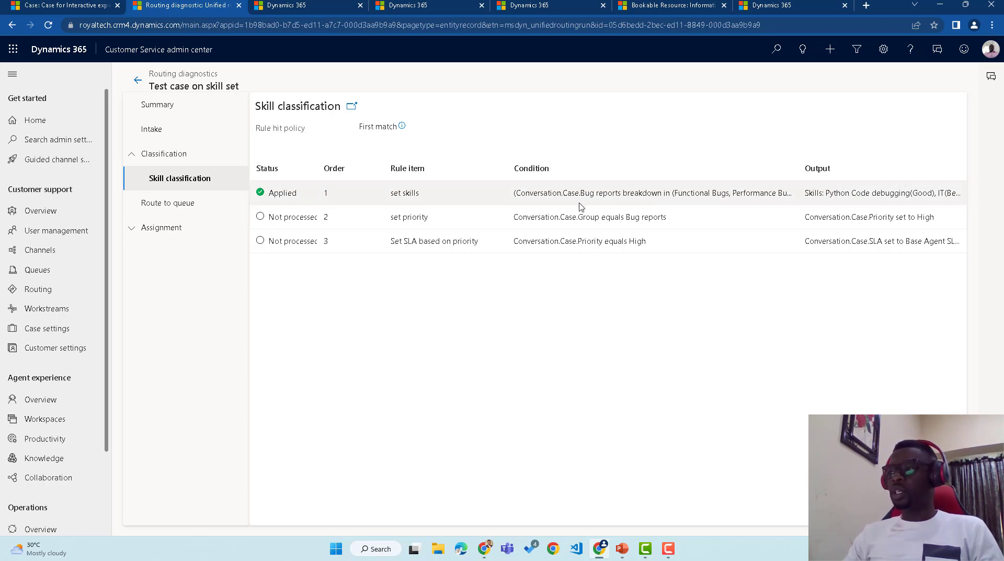
pyautogui.click(173, 208)
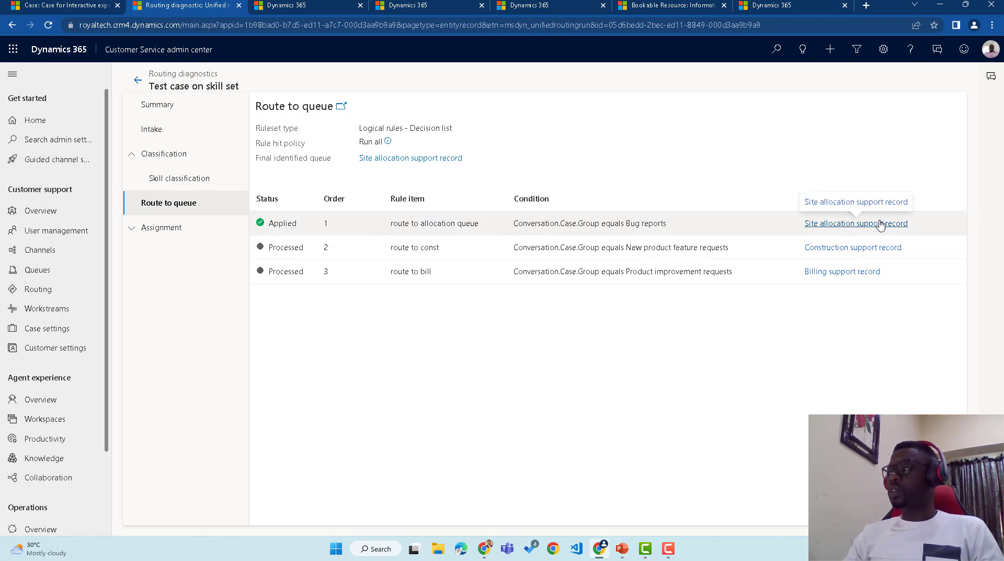
pyautogui.click(151, 228)
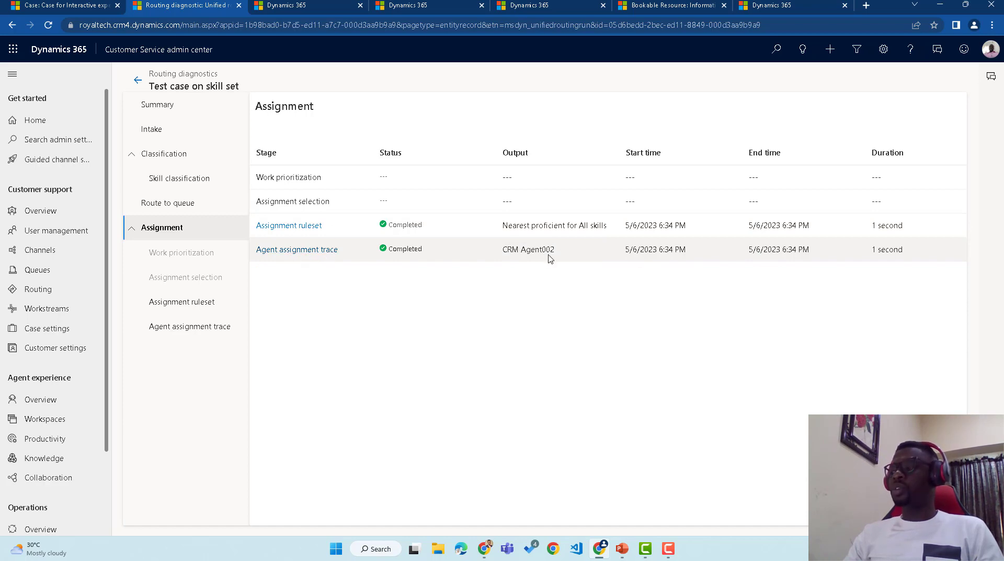
# Compare the Skill based workstream's work distribution settings with the assignment ruleset output in the case's routing diagnostics.
pyautogui.click(303, 8)
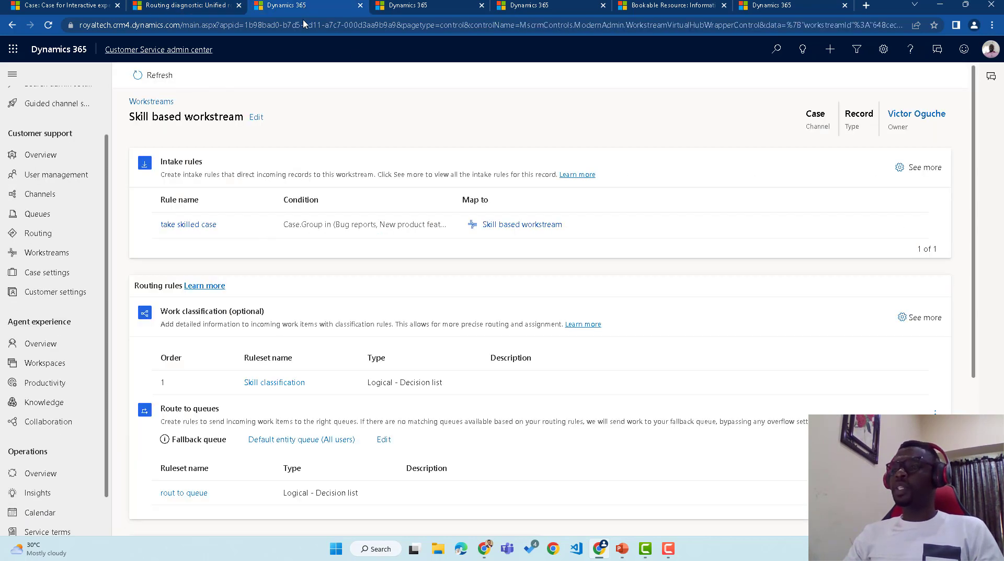
pyautogui.scroll(-2, 284, 327)
pyautogui.scroll(-2, 284, 327)
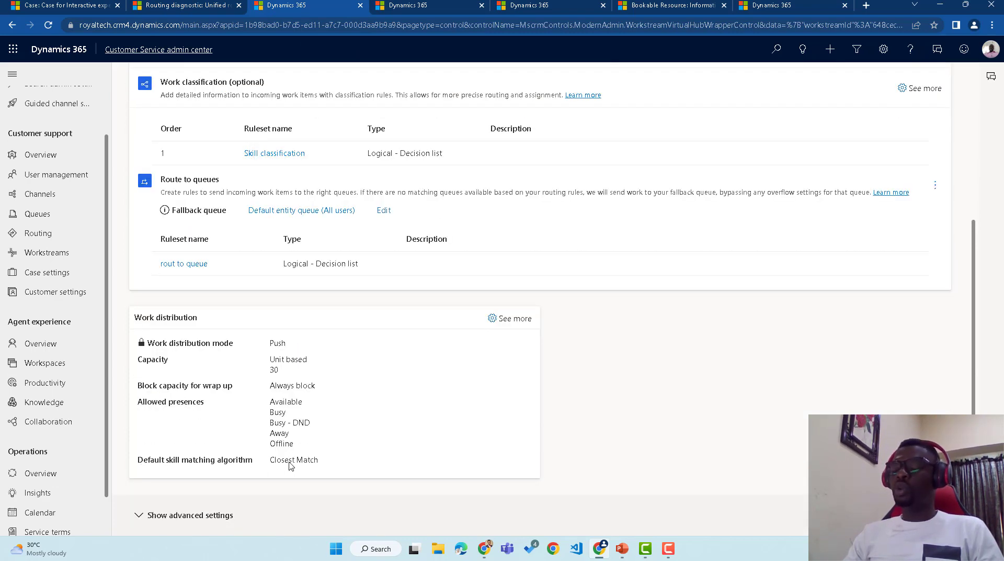
pyautogui.click(183, 6)
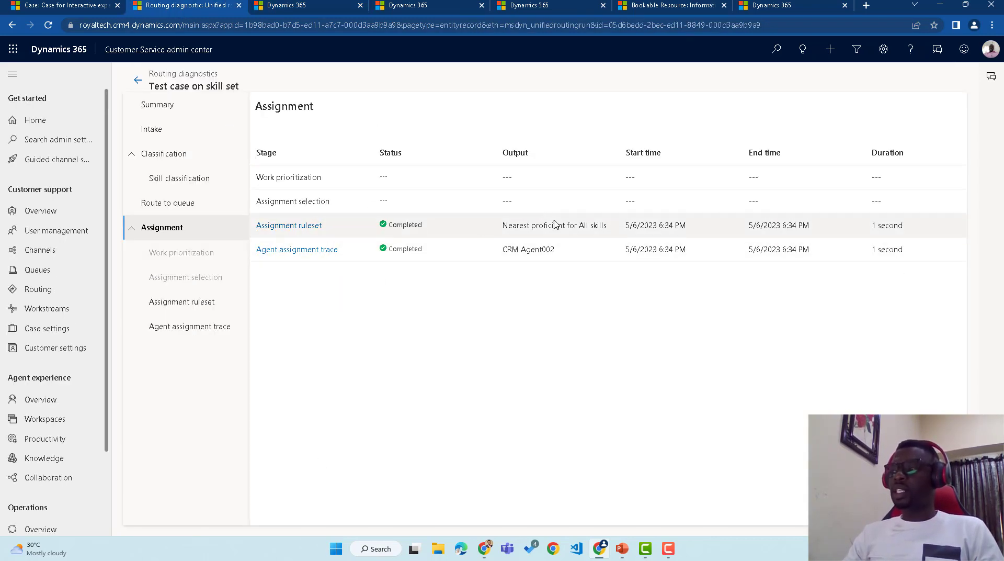
pyautogui.click(307, 12)
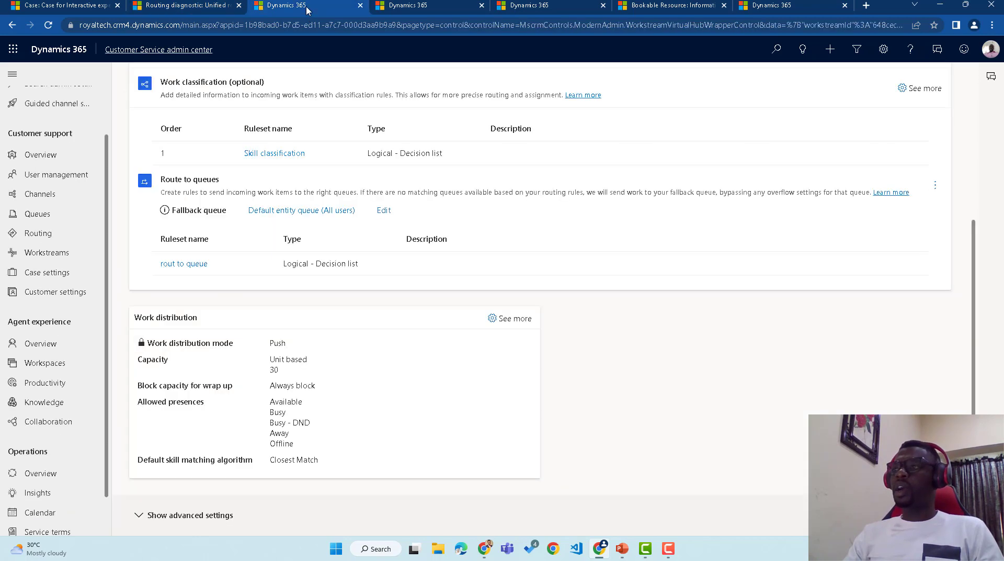
# Review the Skill classification rules, the Site allocation support record queue's users and CRM Agent002's skill ratings.
pyautogui.scroll(3, 345, 309)
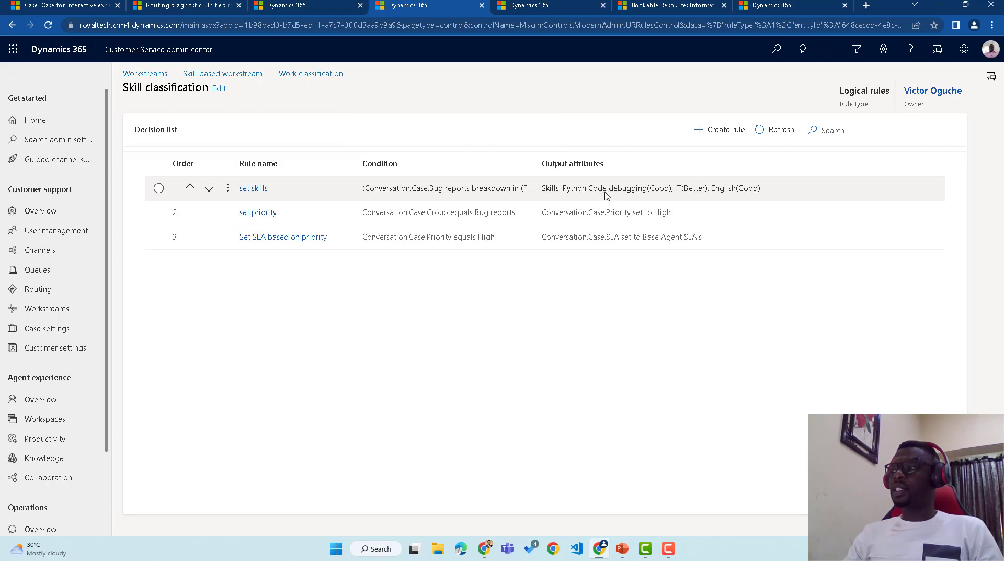
pyautogui.click(544, 5)
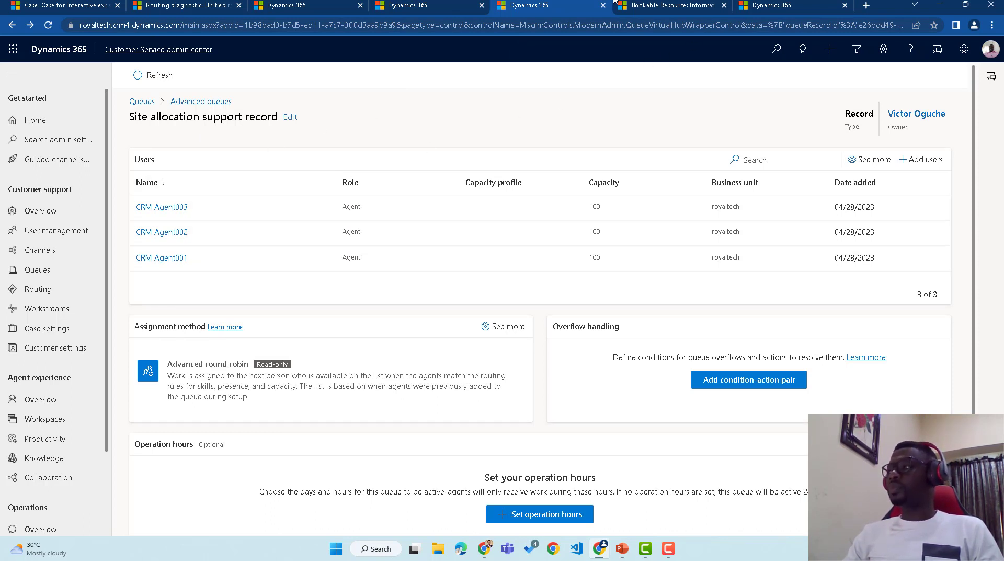
pyautogui.click(695, 6)
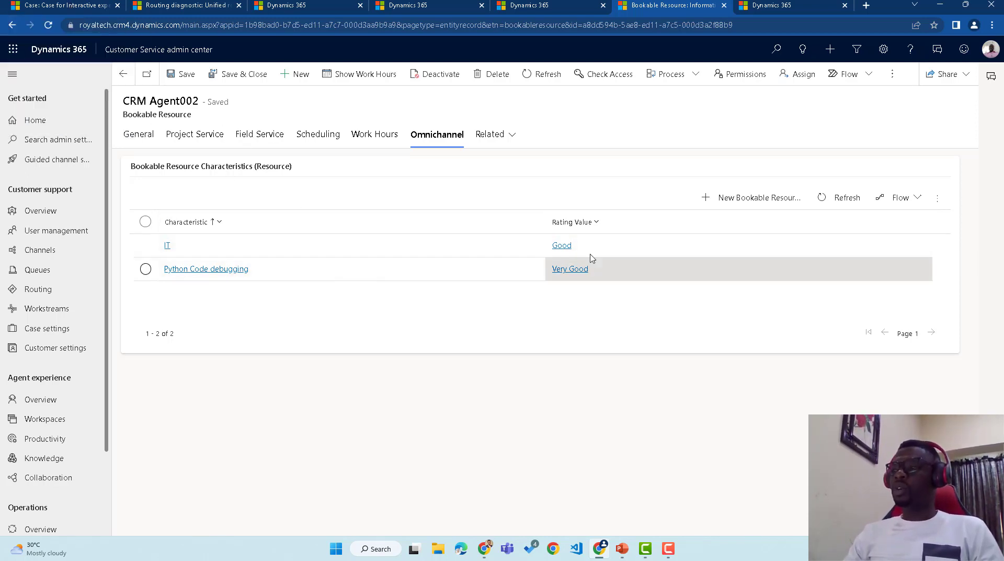
# Revisit the Skill classification rules, the Skill based workstream's routing setup and the case's Assignment diagnostics.
pyautogui.click(533, 6)
pyautogui.click(439, 4)
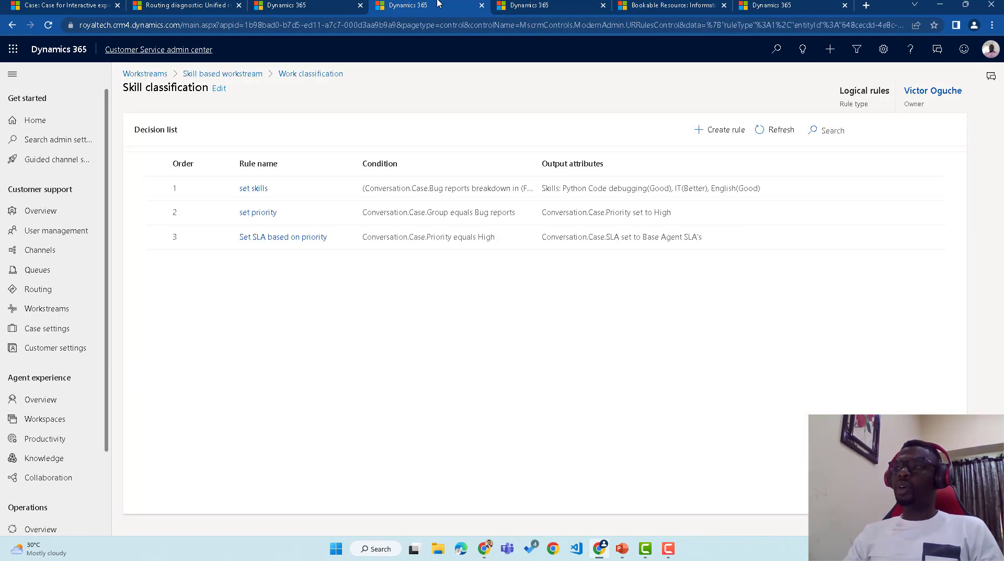
pyautogui.click(300, 6)
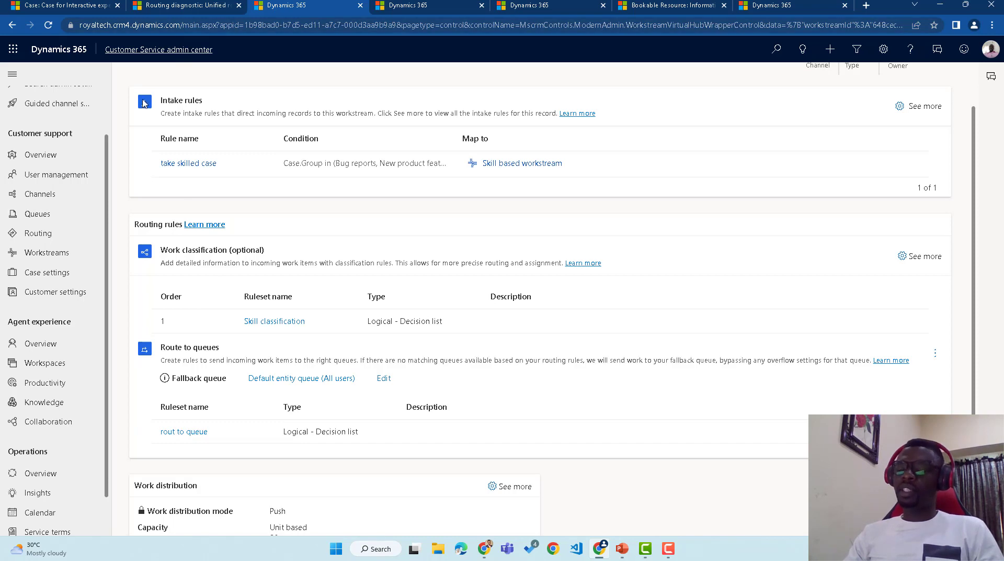
pyautogui.click(185, 6)
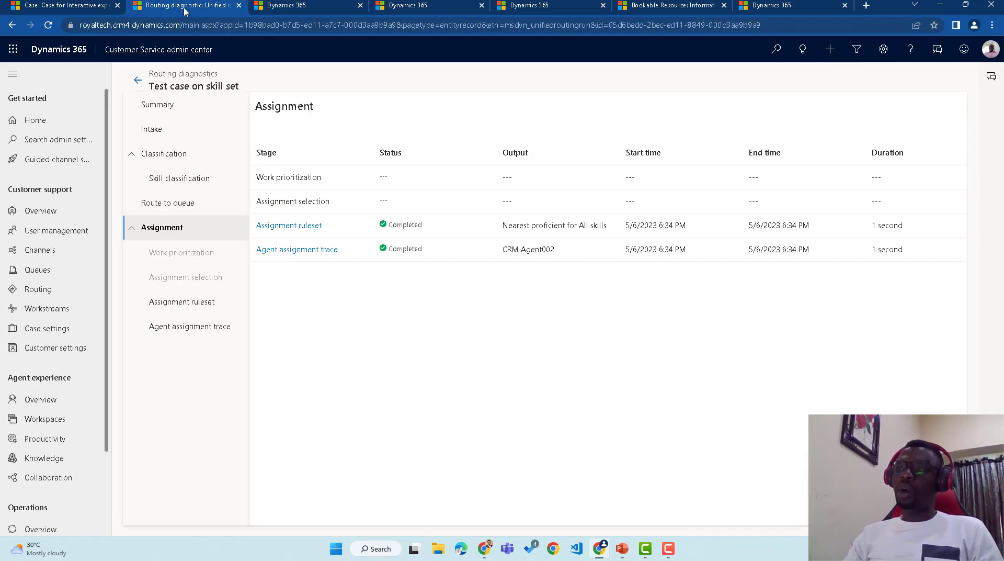
pyautogui.click(72, 5)
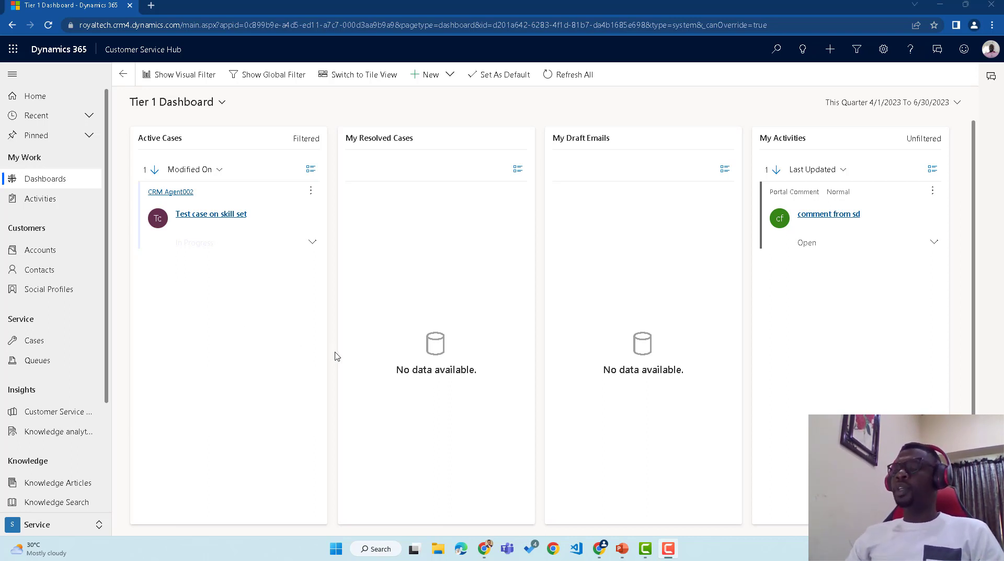
# Switch to the PowerPoint presentation and display the Skill type Configuration slide.
pyautogui.click(627, 552)
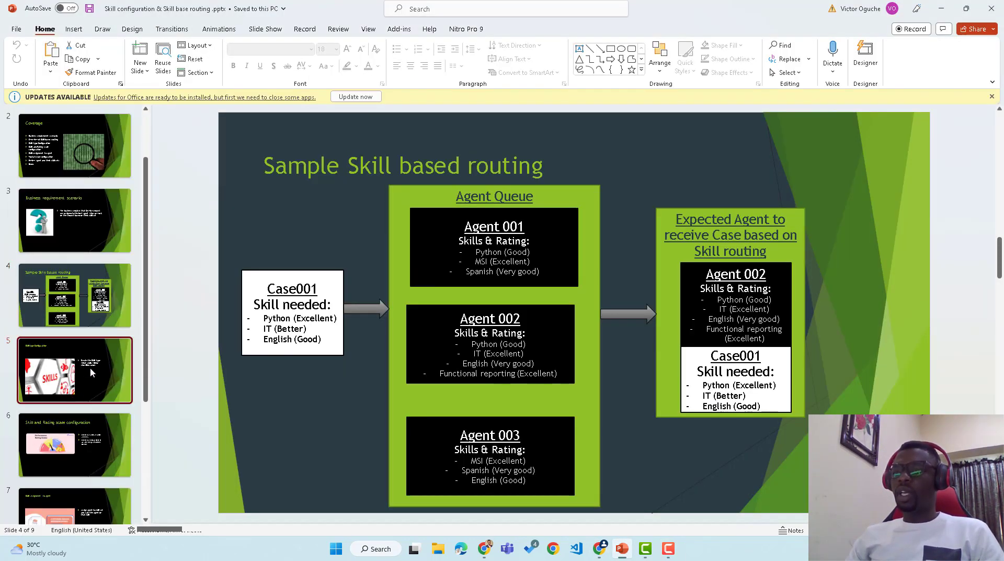
pyautogui.click(90, 367)
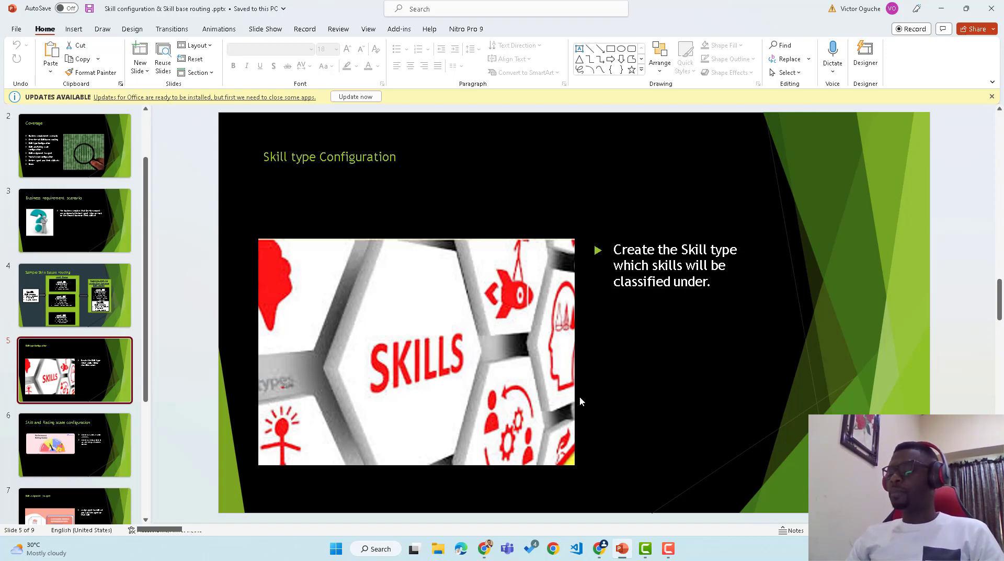
# Switch to Dynamics 365 in Chrome and open the Default Solution for system customization from Advanced Settings, maximizing its window.
pyautogui.click(600, 548)
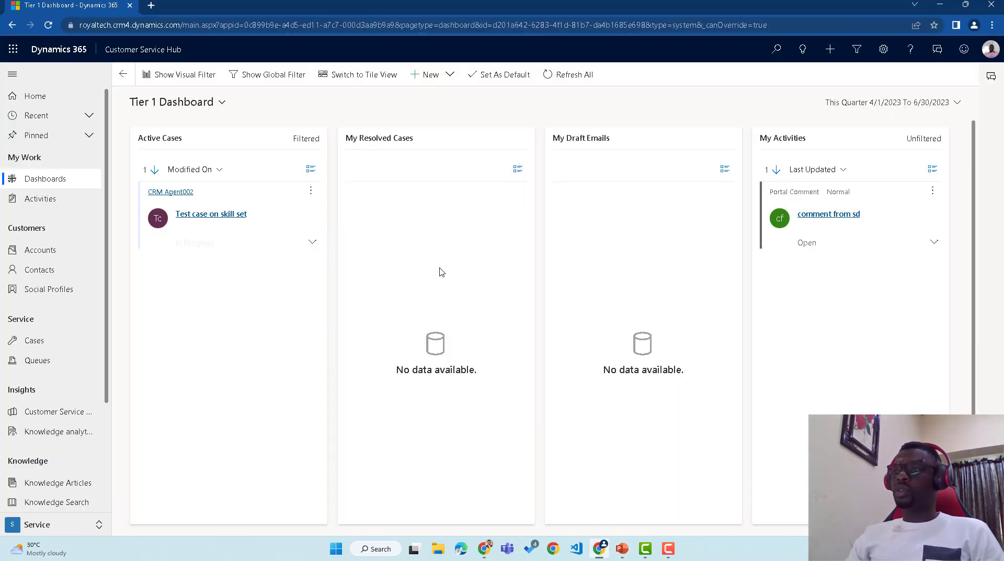
pyautogui.click(883, 49)
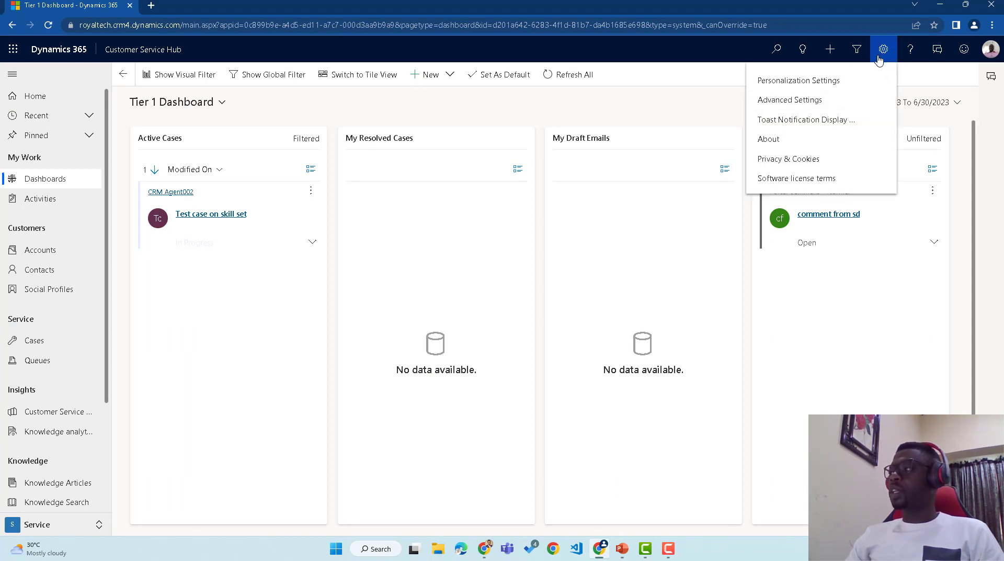
pyautogui.click(817, 102)
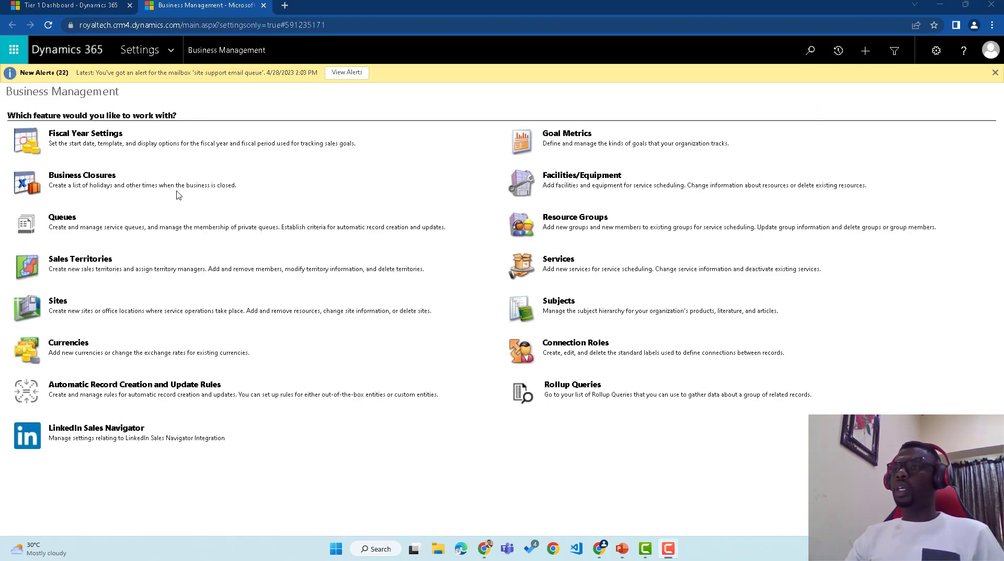
pyautogui.click(169, 50)
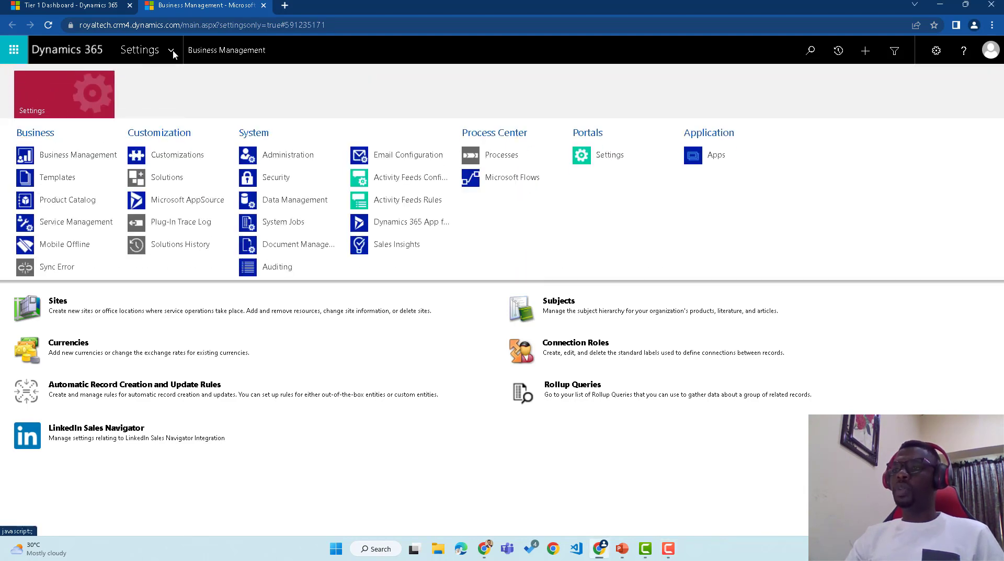
pyautogui.click(180, 158)
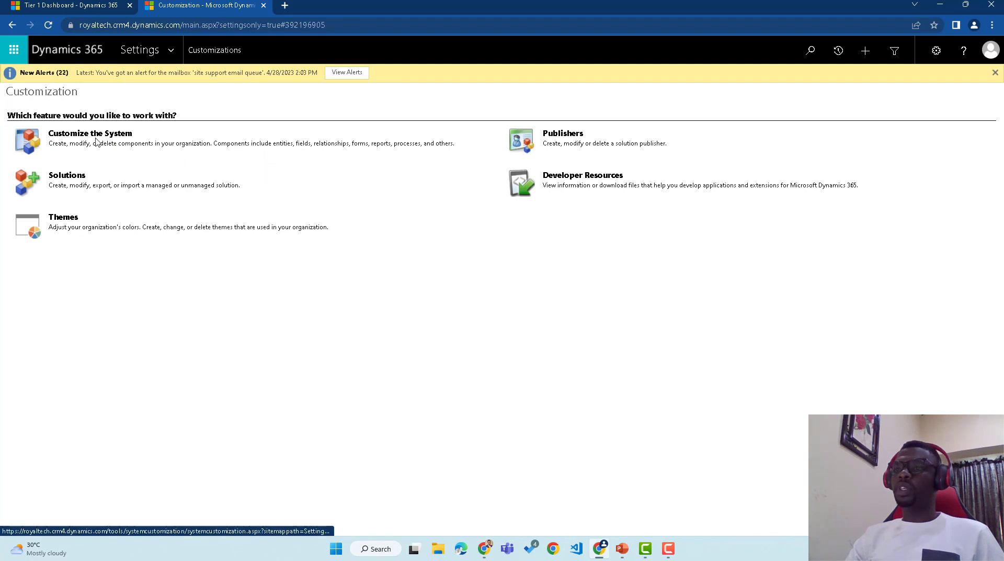
pyautogui.click(88, 137)
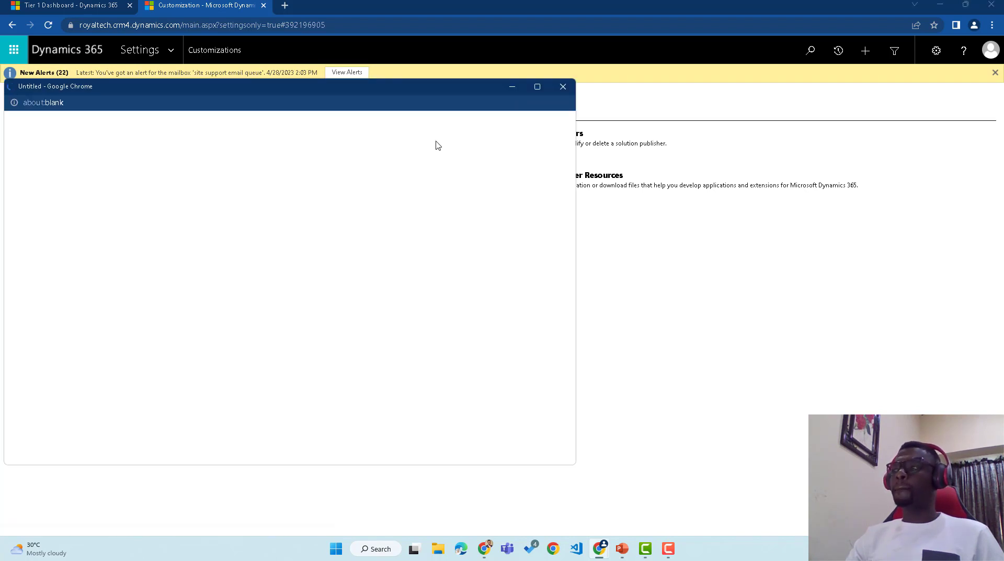
pyautogui.click(537, 88)
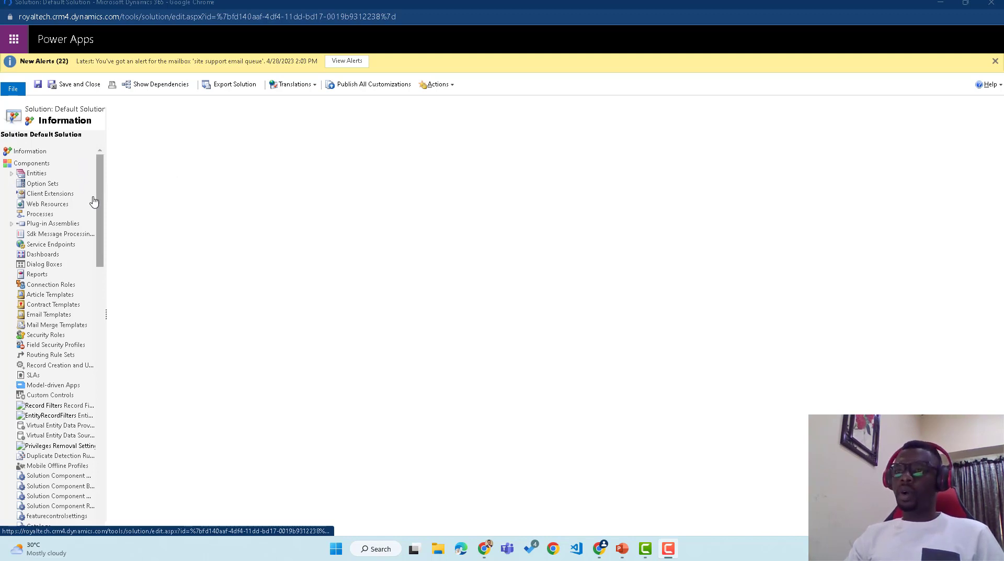
# Open the Bookable Resource Characteristic Type option set from the solution's option sets.
pyautogui.click(44, 186)
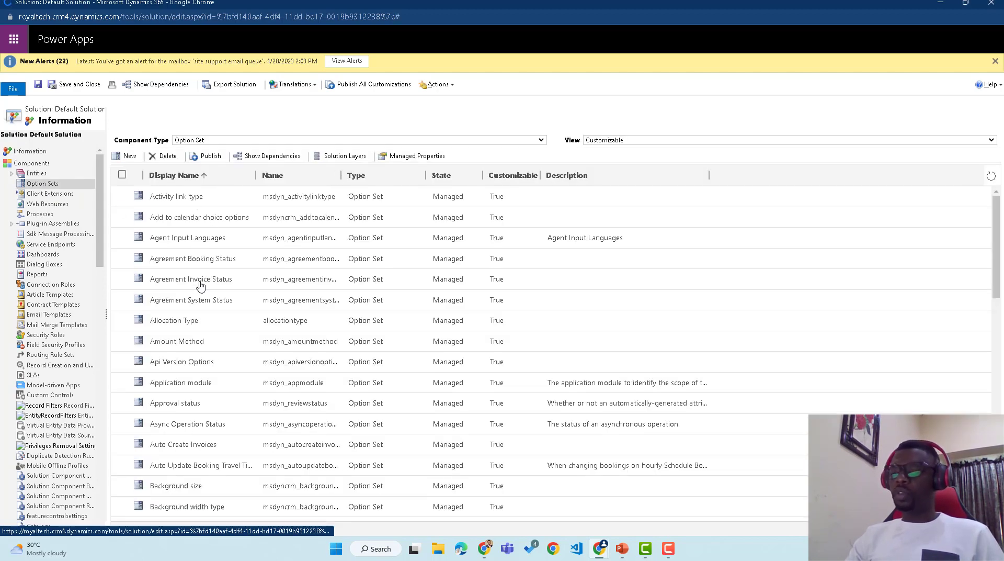
pyautogui.scroll(-4, 212, 330)
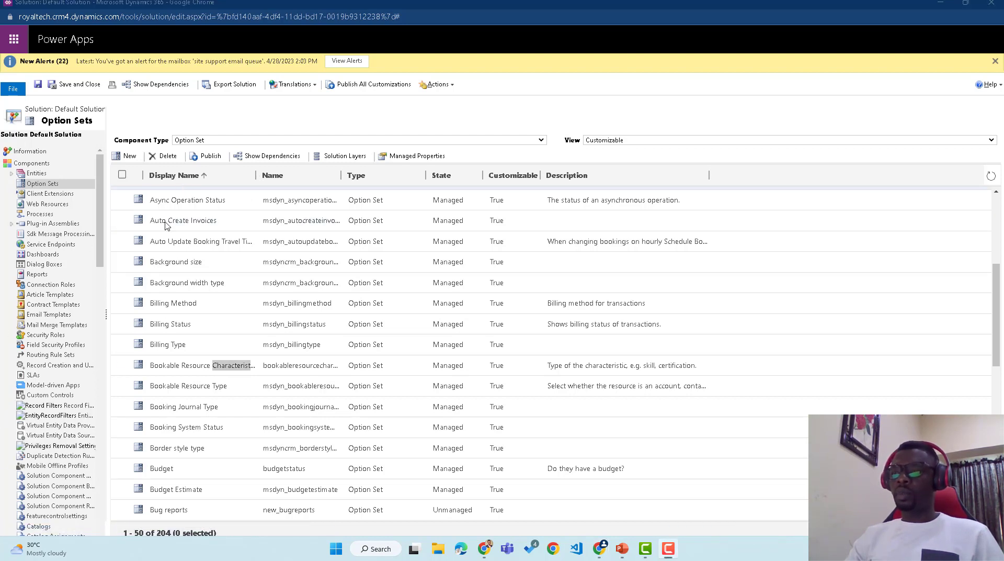
pyautogui.doubleClick(180, 369)
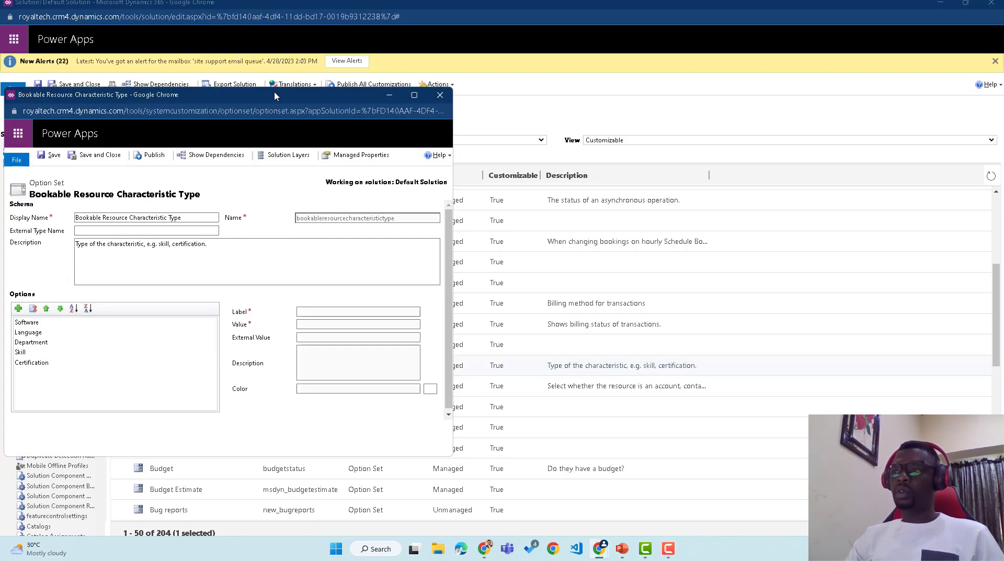
pyautogui.moveTo(273, 96); pyautogui.dragTo(544, 75)
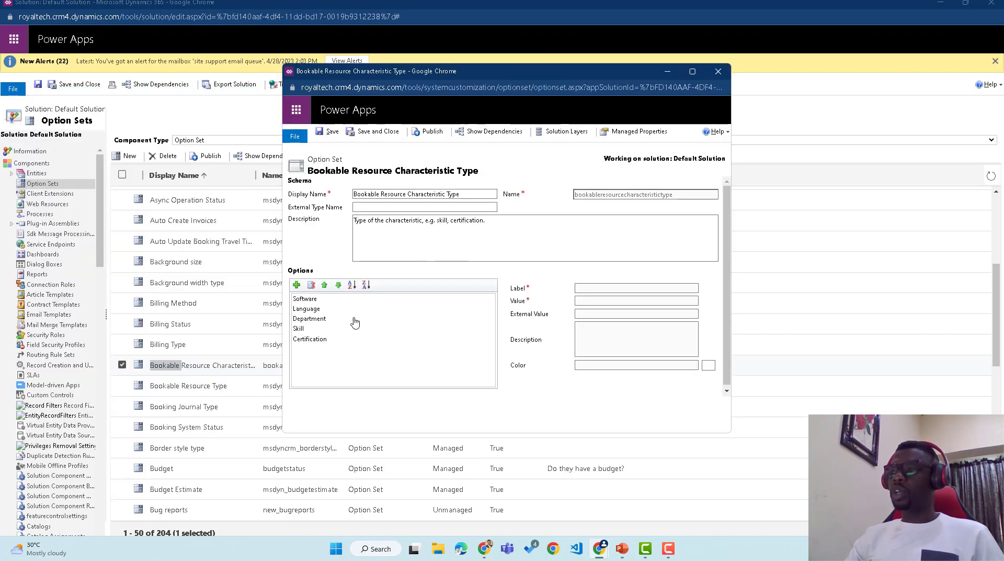
# Add a new option labelled Web Stack to the Bookable Resource Characteristic Type option set.
pyautogui.click(297, 286)
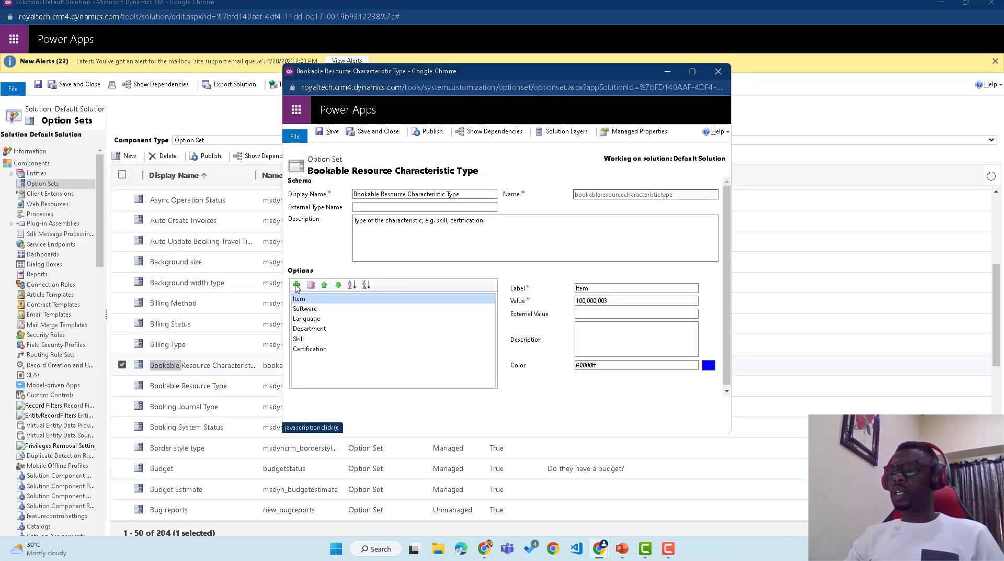
pyautogui.click(528, 290)
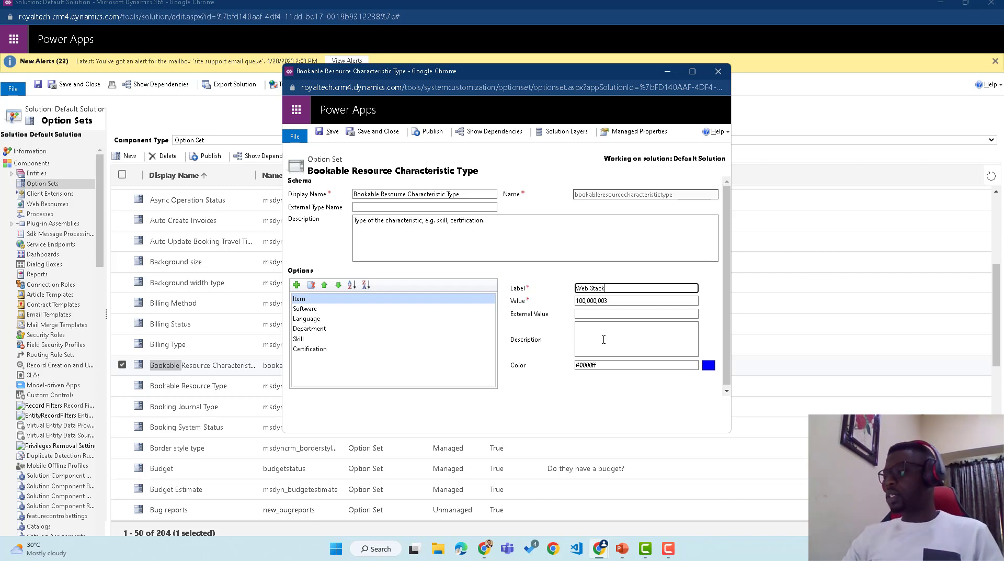
pyautogui.click(559, 381)
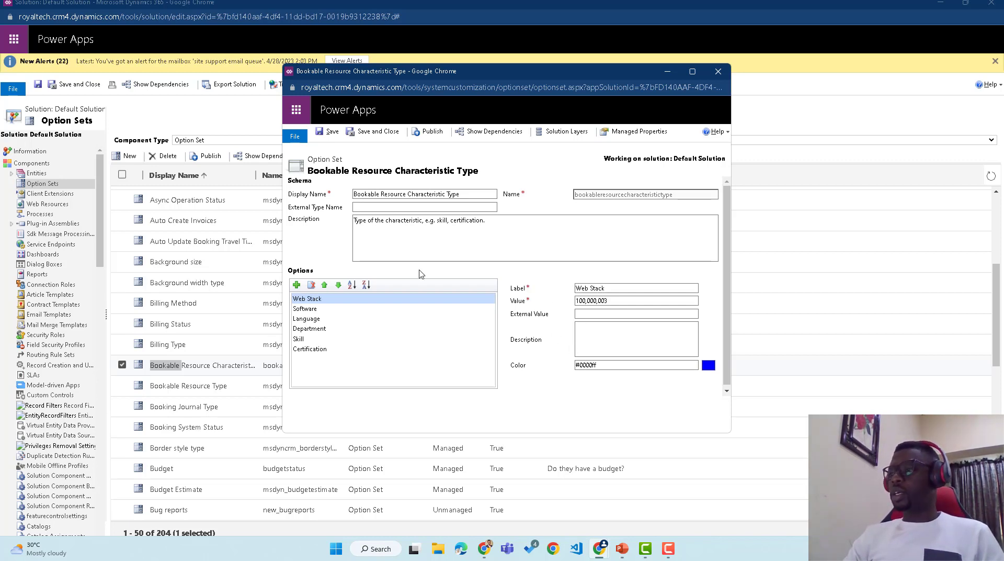
# Save and publish the option set, and close its window along with the solution and settings pages.
pyautogui.click(328, 131)
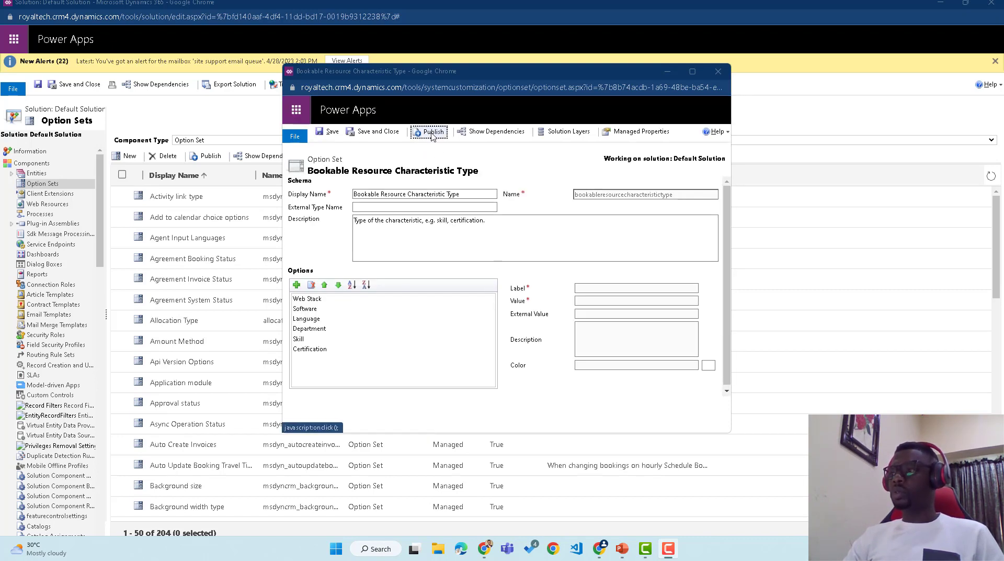
pyautogui.click(432, 134)
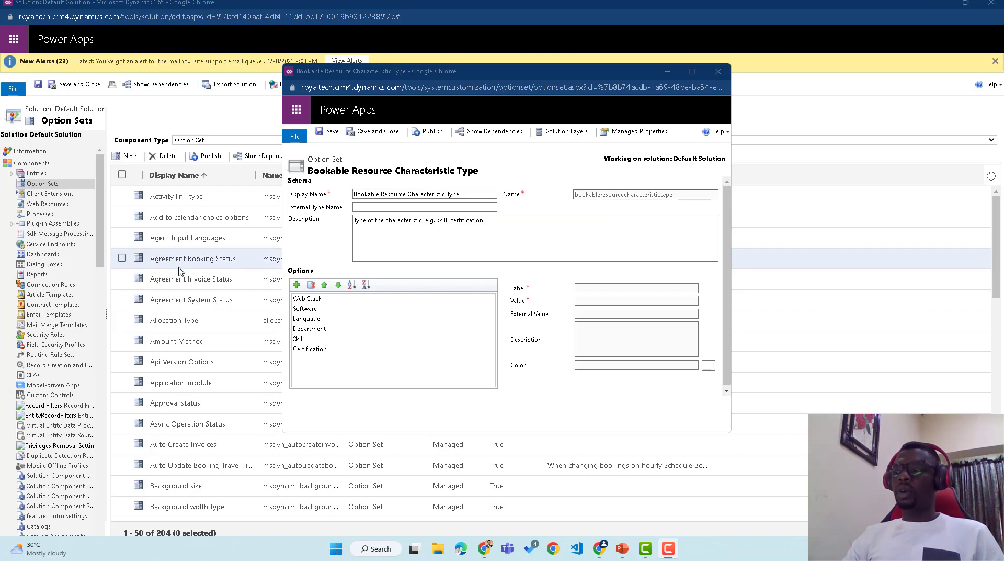
pyautogui.click(718, 72)
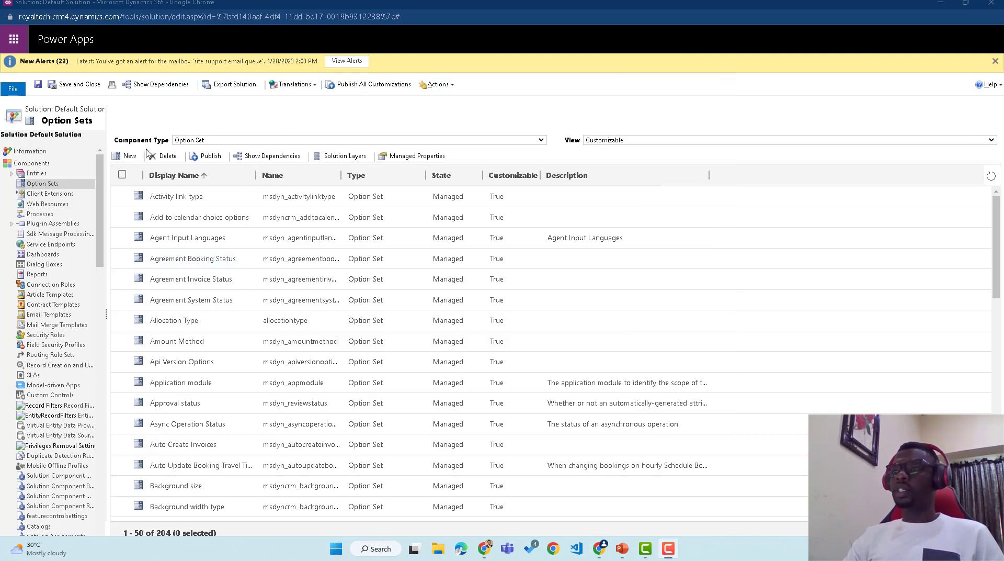
pyautogui.click(992, 4)
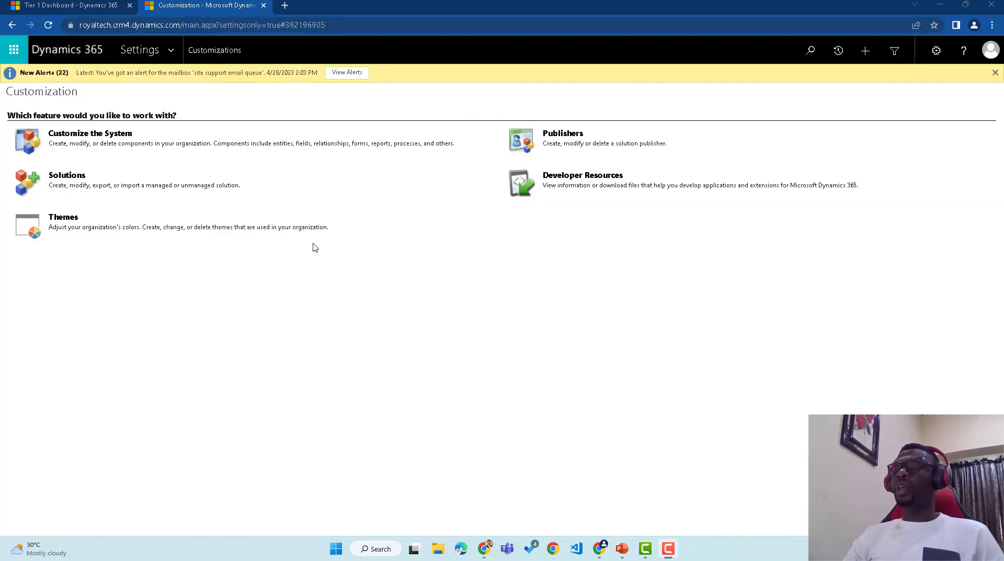
pyautogui.click(264, 6)
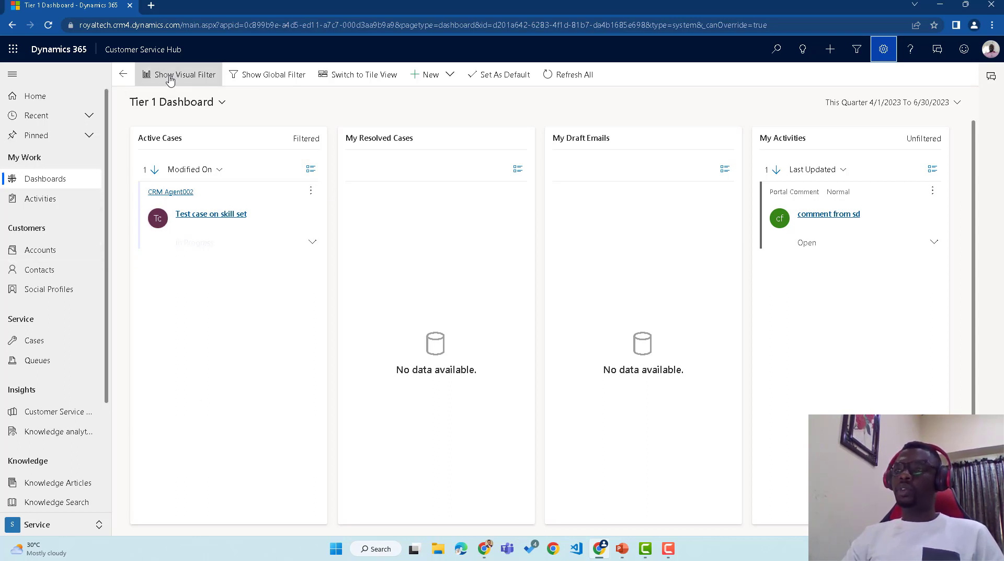
# Switch to the Customer Service admin center app and open the Skills hub under user management.
pyautogui.click(159, 52)
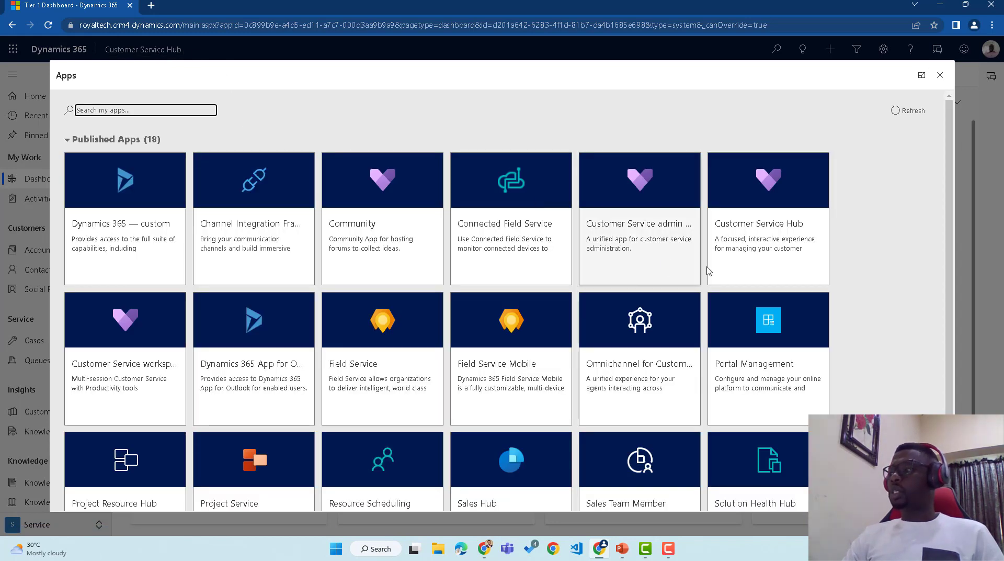
pyautogui.click(634, 232)
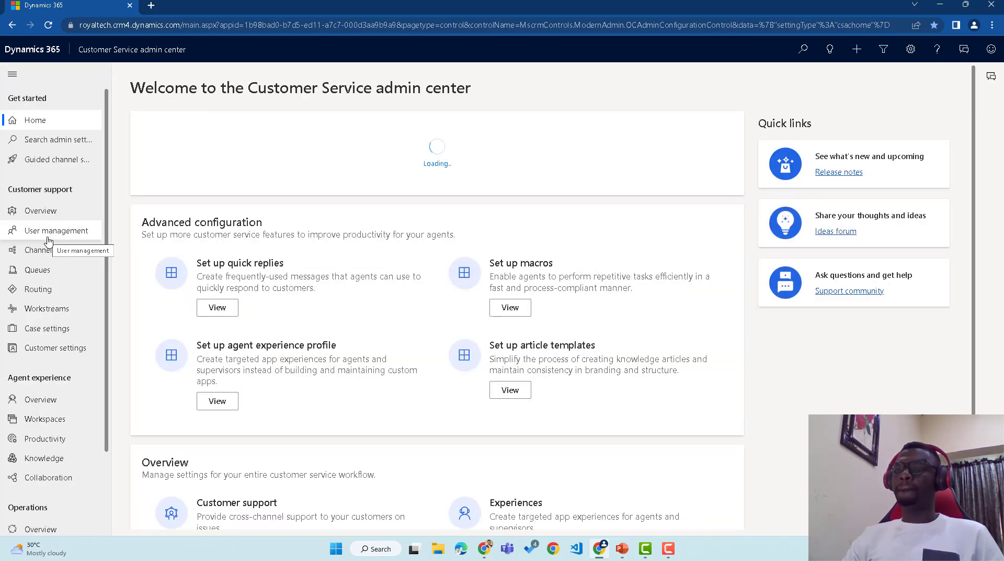
pyautogui.click(52, 237)
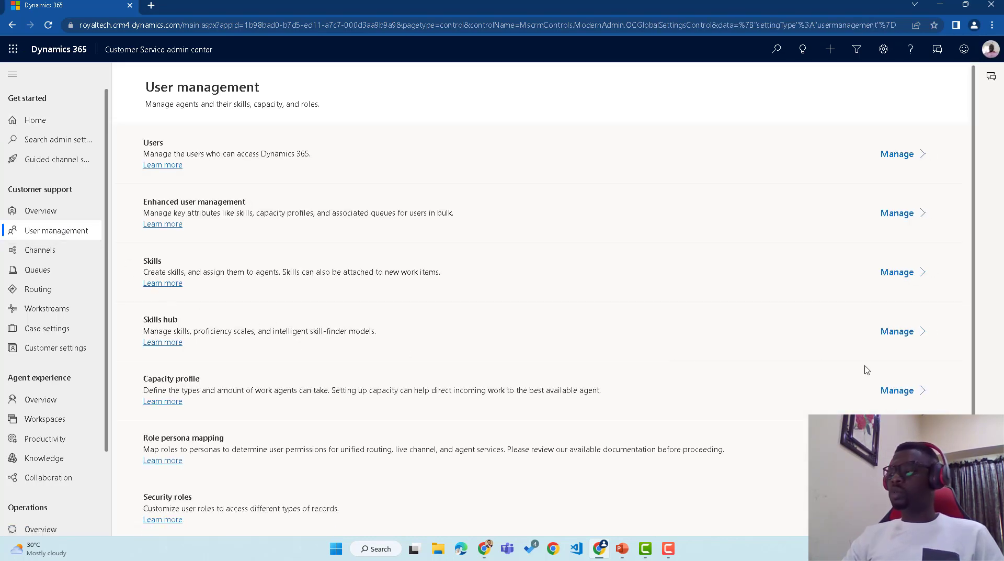
pyautogui.click(892, 331)
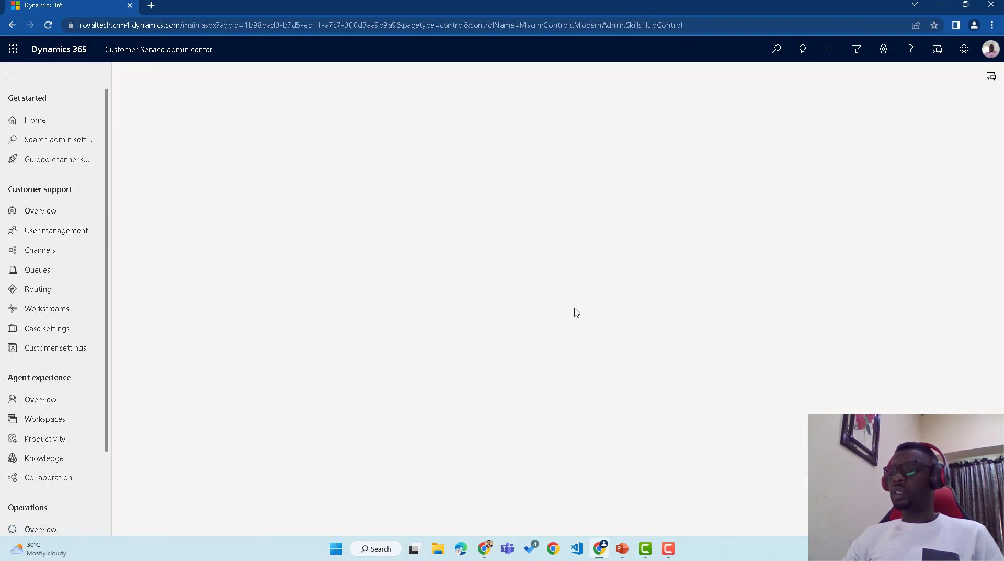
# Check the full skill types list in the Skills hub for the Web Stack type and close the list.
pyautogui.scroll(-1, 465, 398)
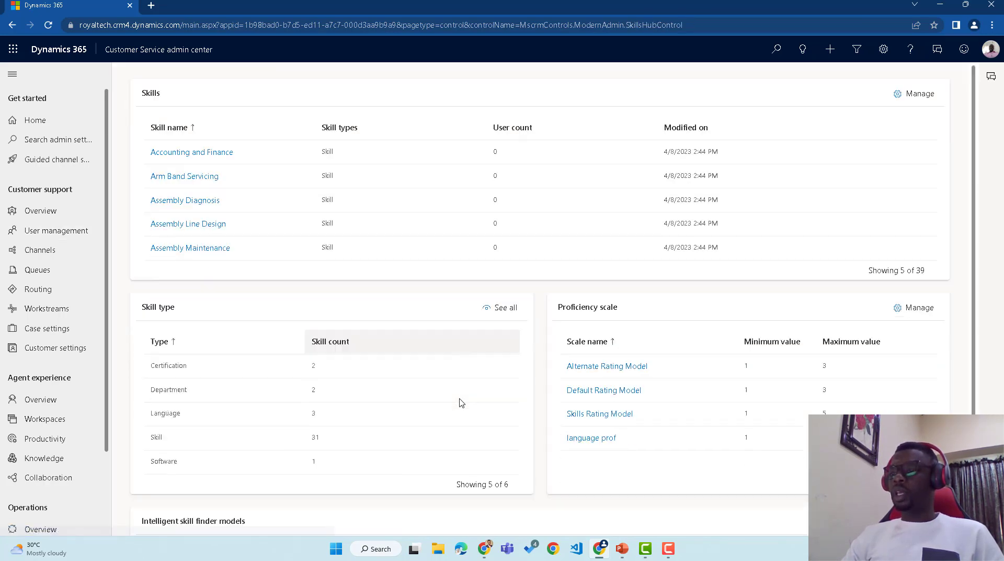
pyautogui.click(500, 308)
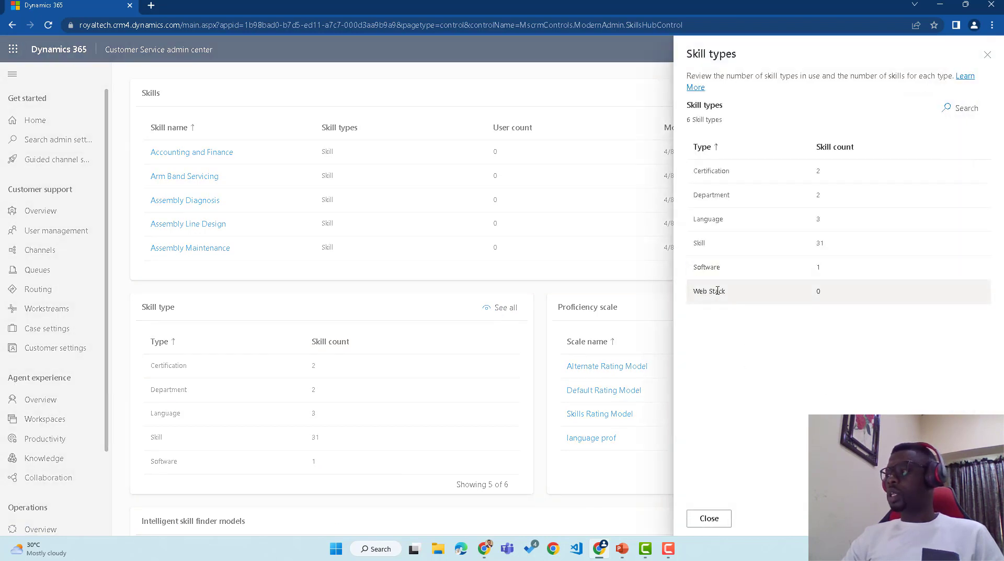
pyautogui.moveTo(731, 296); pyautogui.dragTo(694, 292)
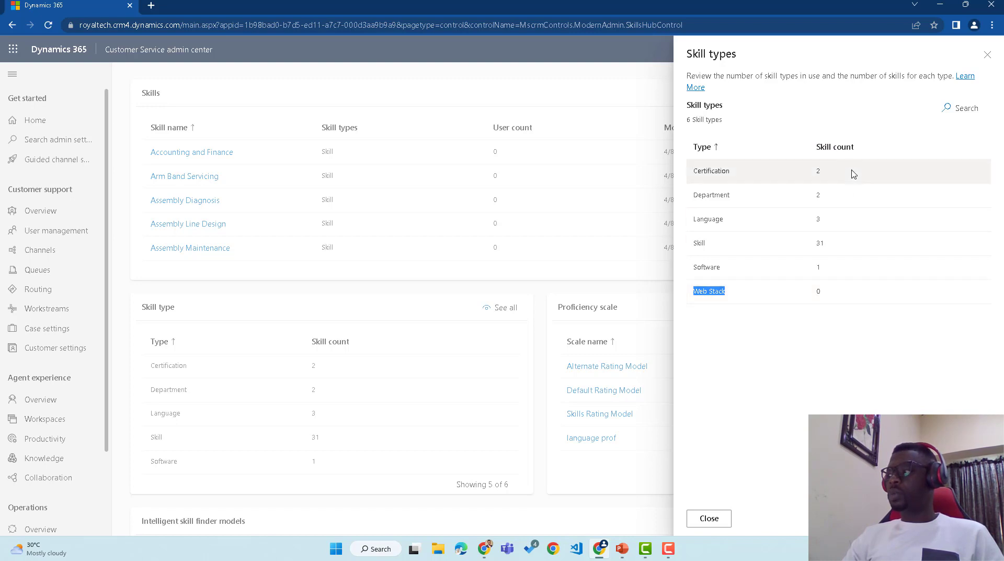
pyautogui.click(724, 289)
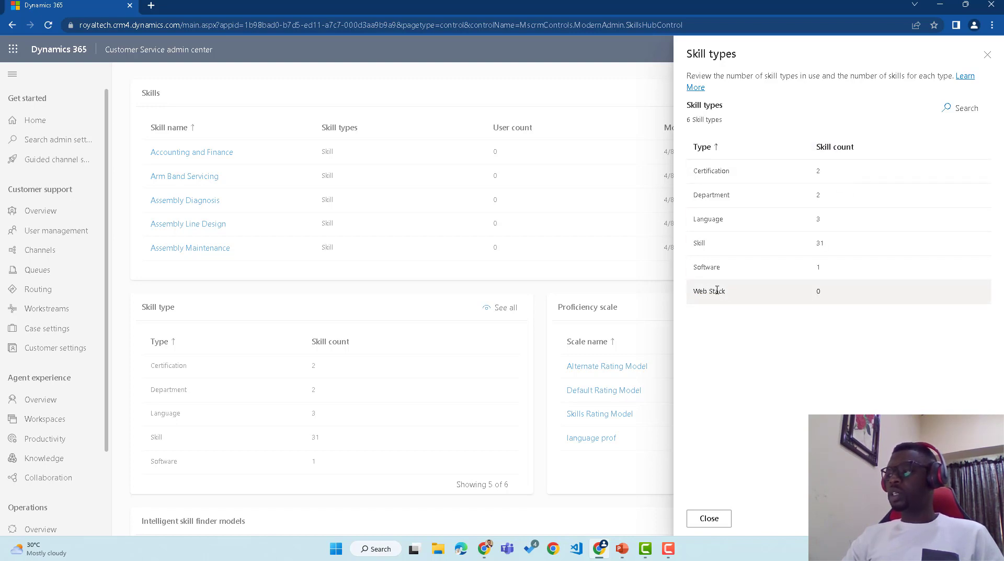
pyautogui.moveTo(728, 291); pyautogui.dragTo(690, 292)
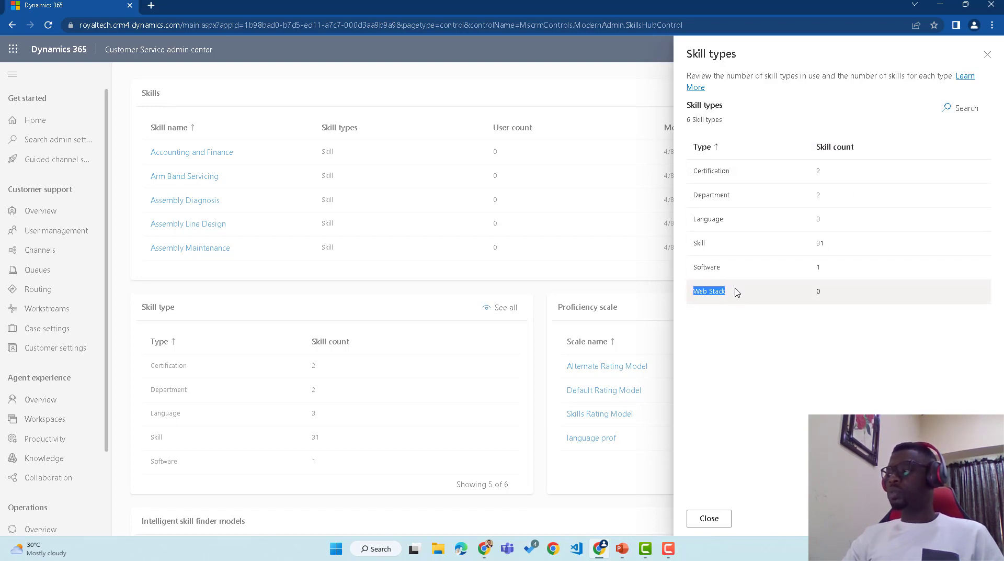
pyautogui.click(987, 54)
pyautogui.scroll(1, 451, 420)
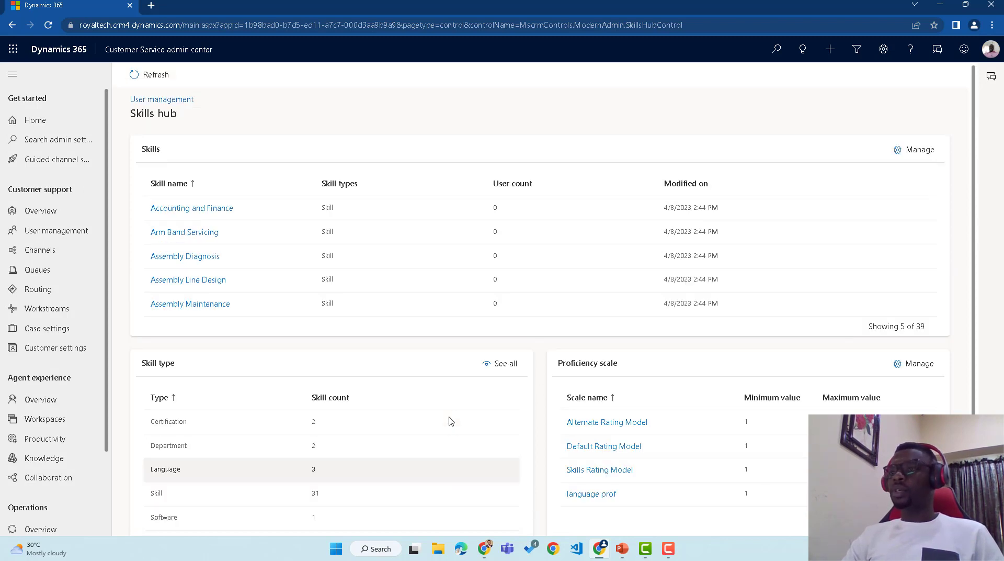
# Open the Skills management list and collapse every skill type group except Web Stack.
pyautogui.click(917, 152)
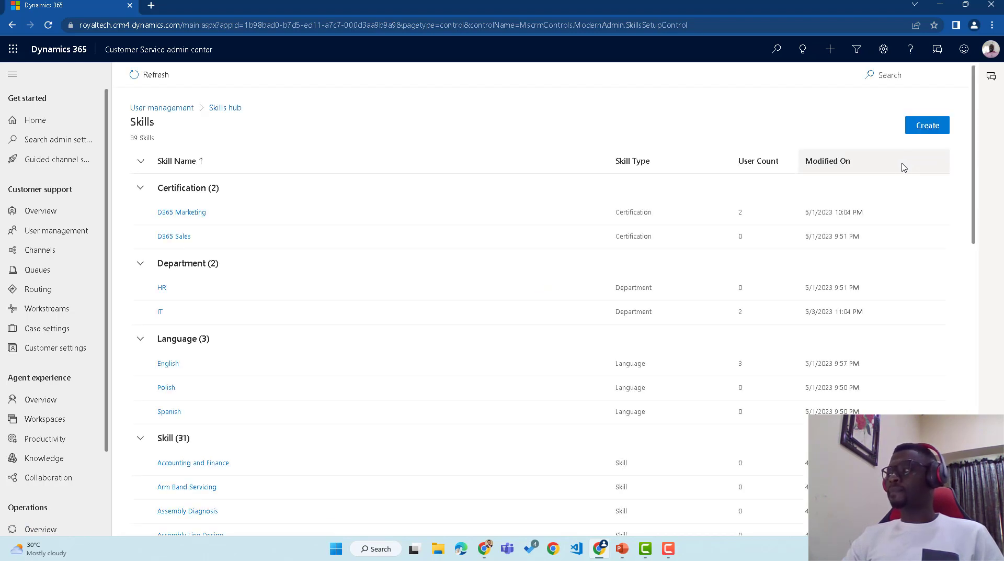
pyautogui.click(140, 187)
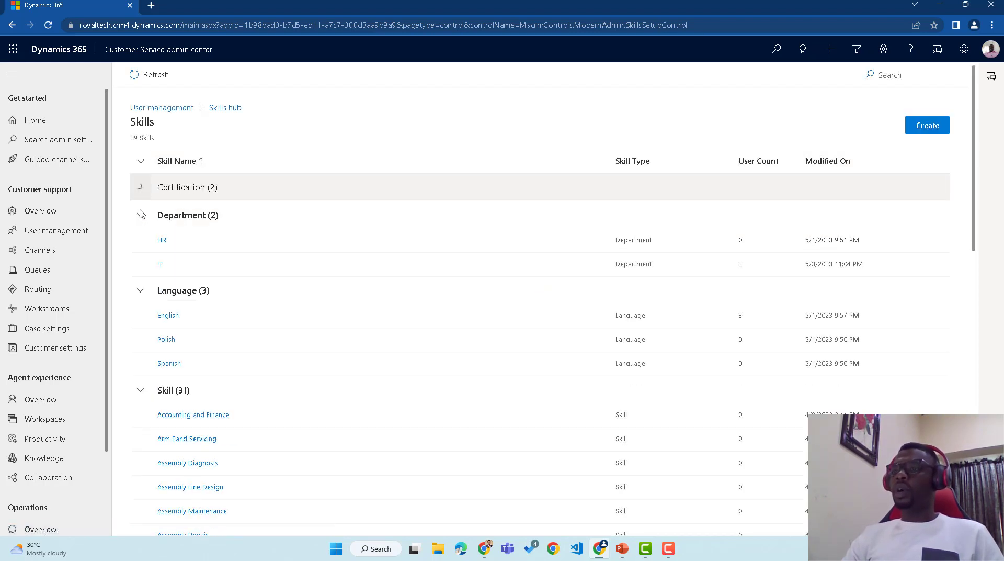
pyautogui.click(140, 215)
pyautogui.click(140, 242)
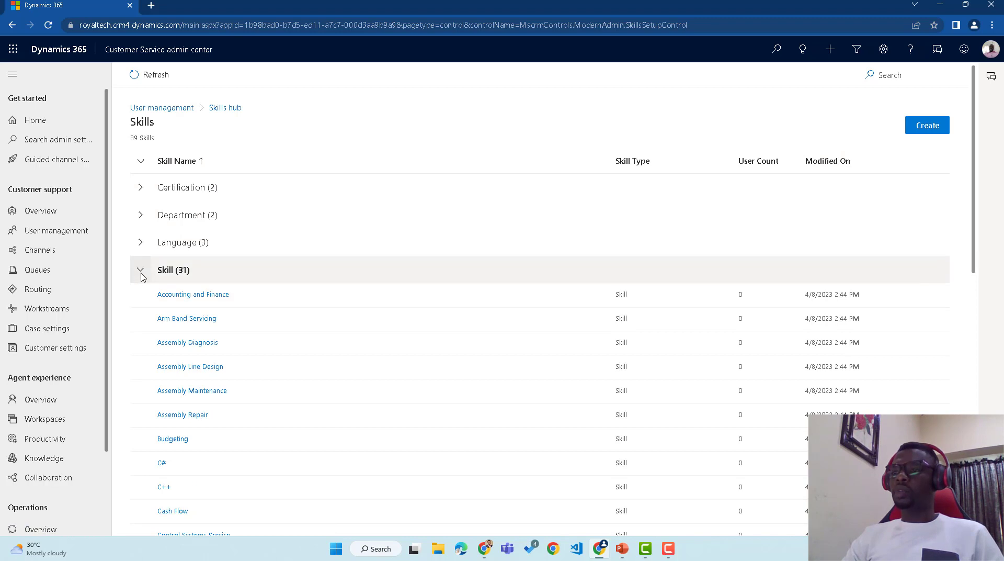
pyautogui.click(140, 270)
pyautogui.click(140, 348)
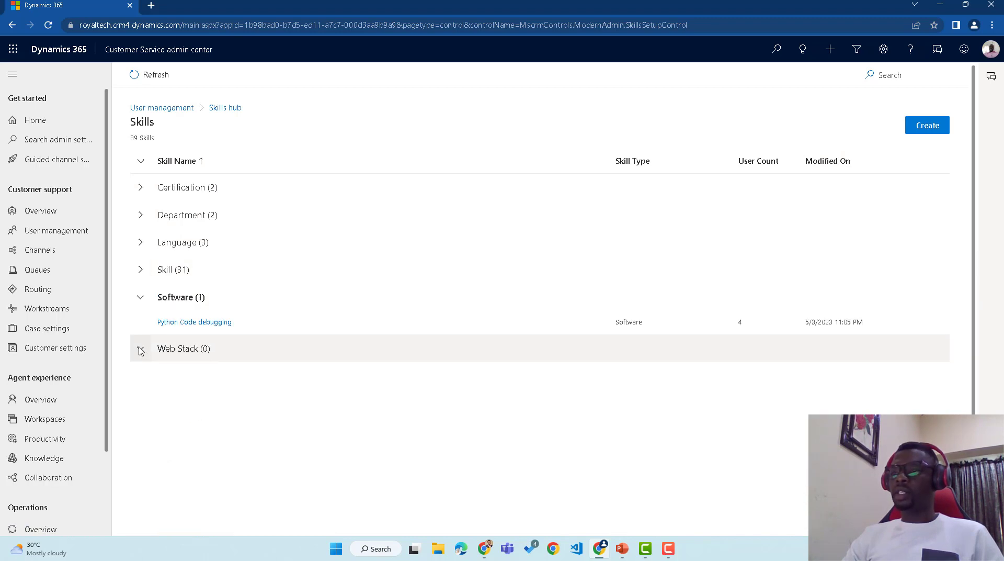
pyautogui.click(140, 297)
pyautogui.click(140, 325)
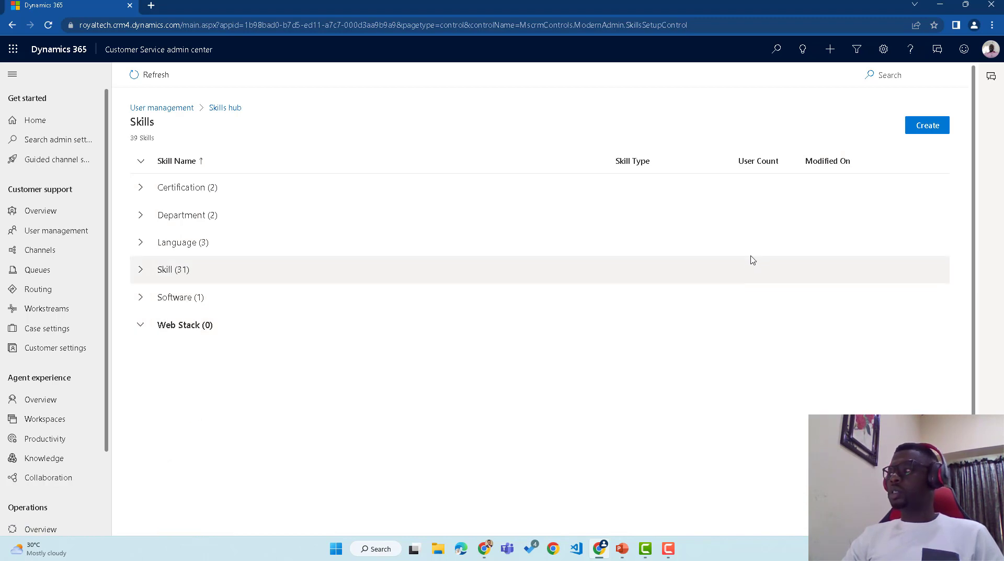
# Create a skill named Operating Systems with the Web Stack skill type.
pyautogui.click(927, 125)
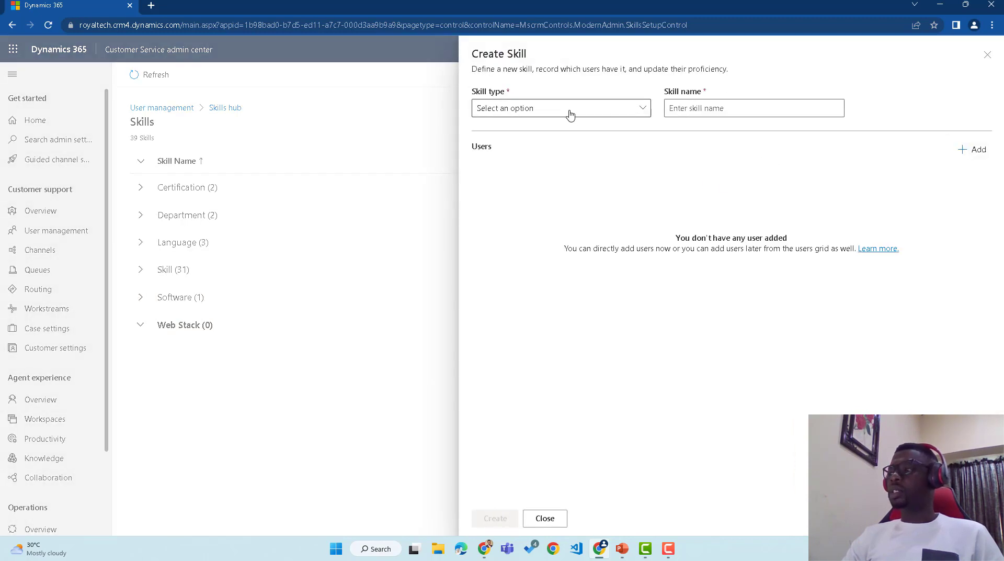
pyautogui.click(570, 110)
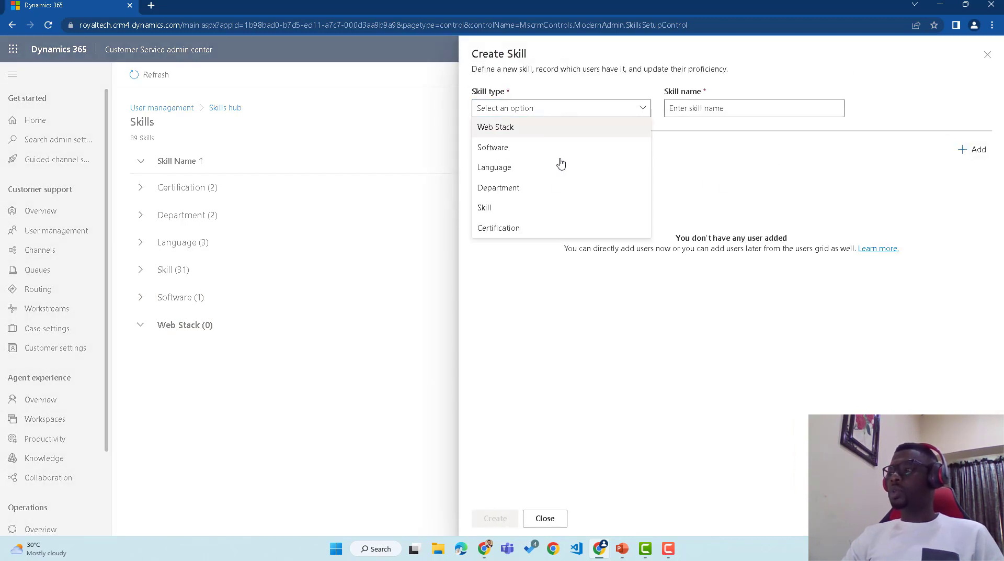
pyautogui.click(532, 131)
pyautogui.click(713, 109)
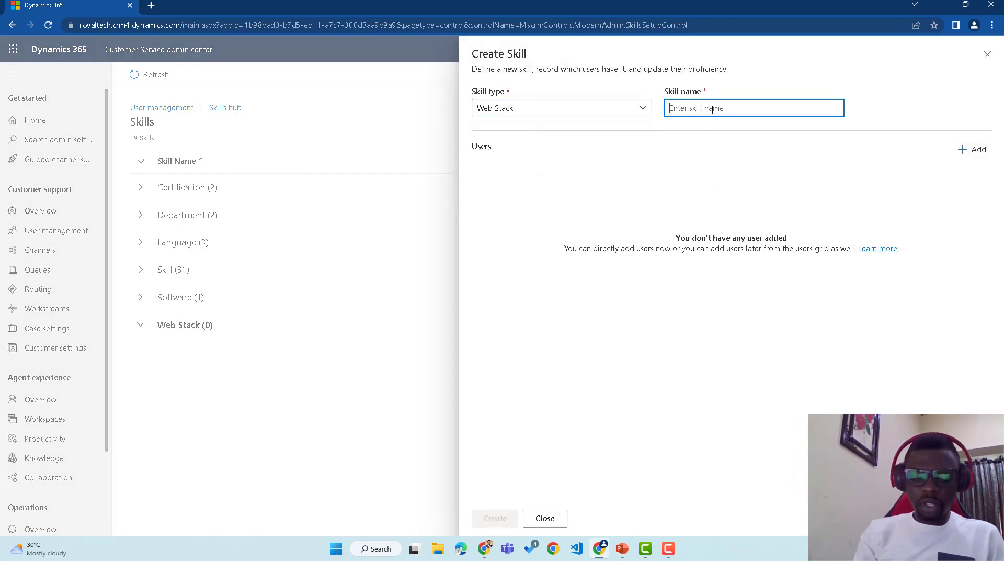
pyautogui.write('Operating Systems')
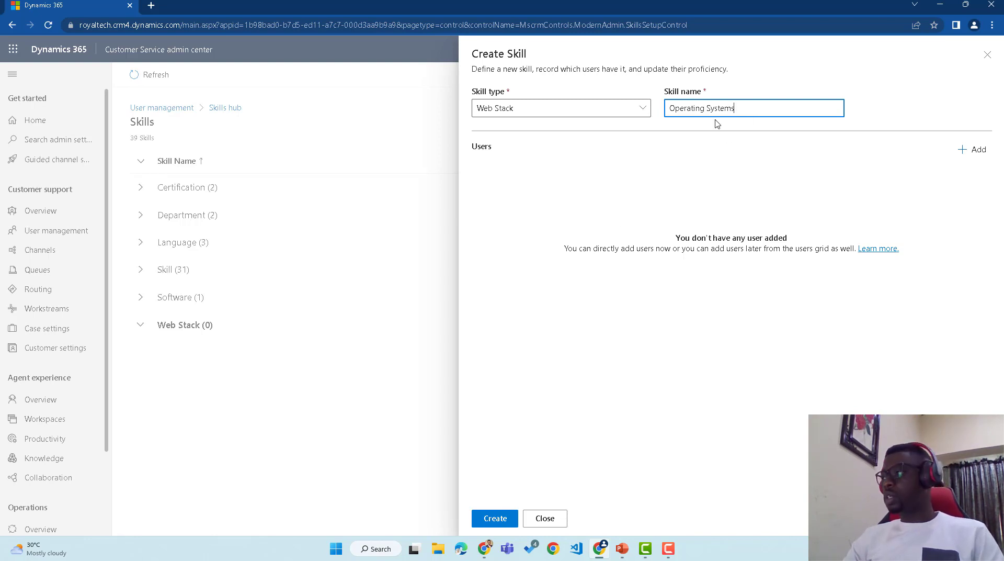
pyautogui.click(508, 517)
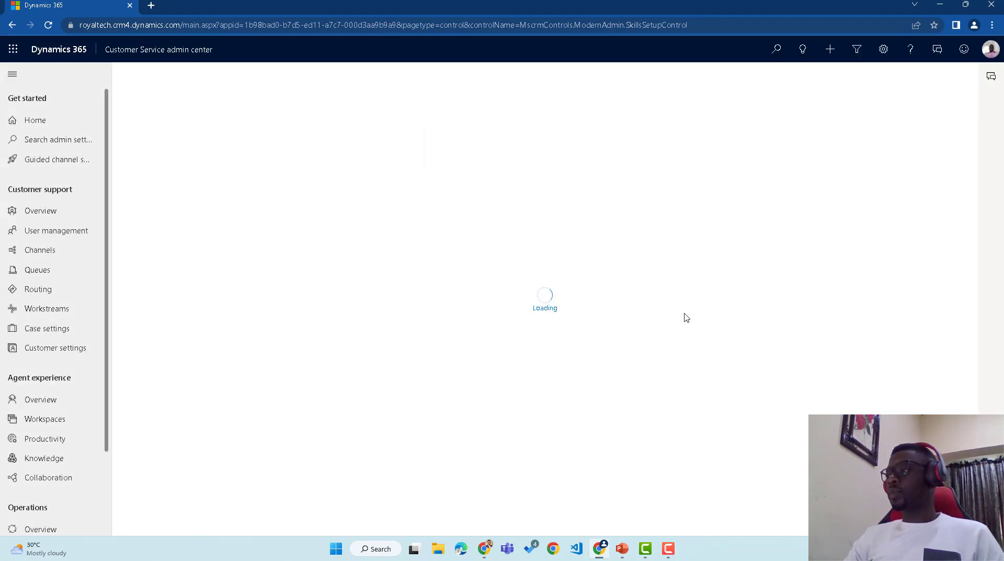
# Collapse the Skill, Language, Department and Certification groups in the skills list to check the Web Stack group.
pyautogui.scroll(-8, 390, 397)
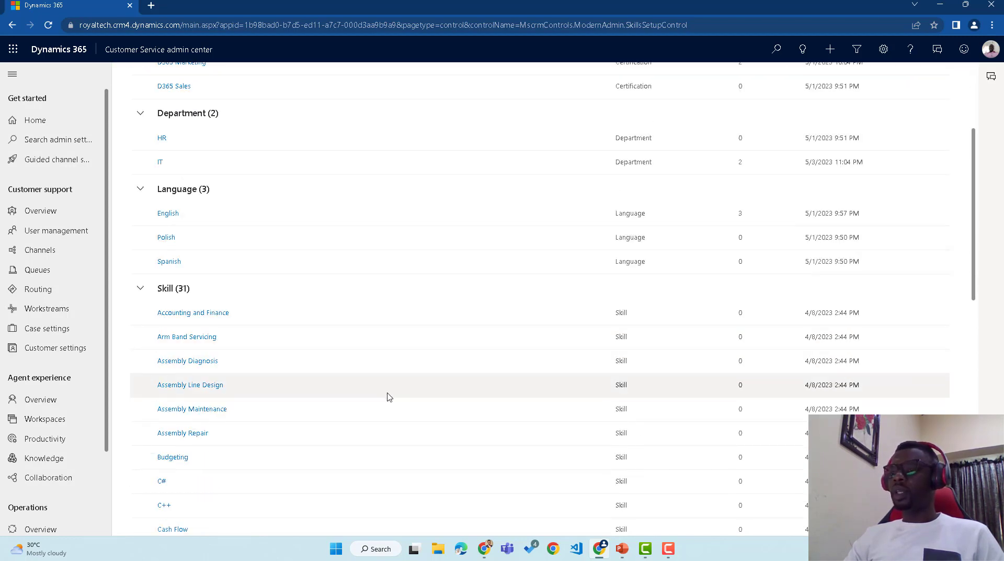
pyautogui.scroll(5, 390, 397)
pyautogui.click(135, 282)
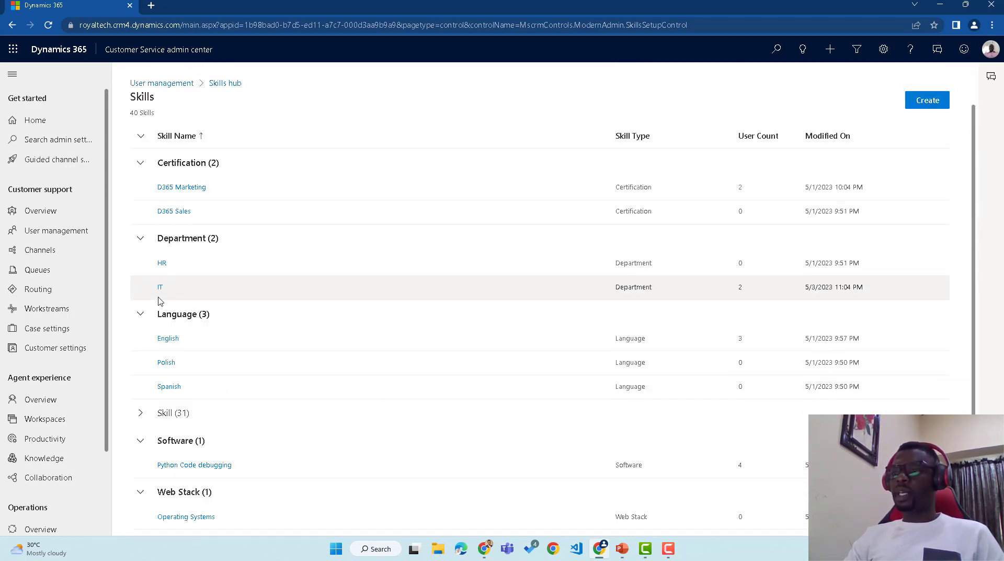
pyautogui.click(142, 313)
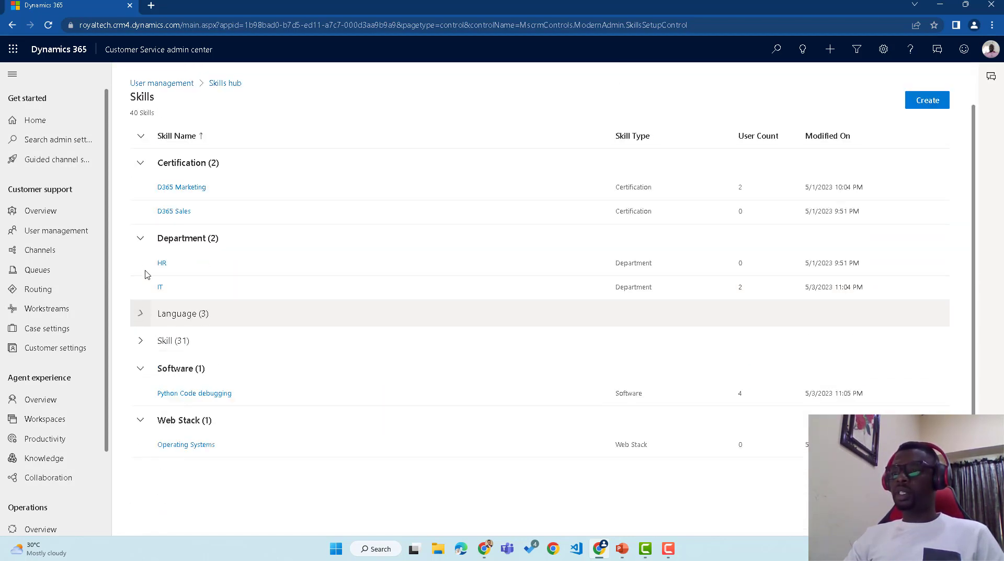
pyautogui.click(141, 238)
pyautogui.click(140, 162)
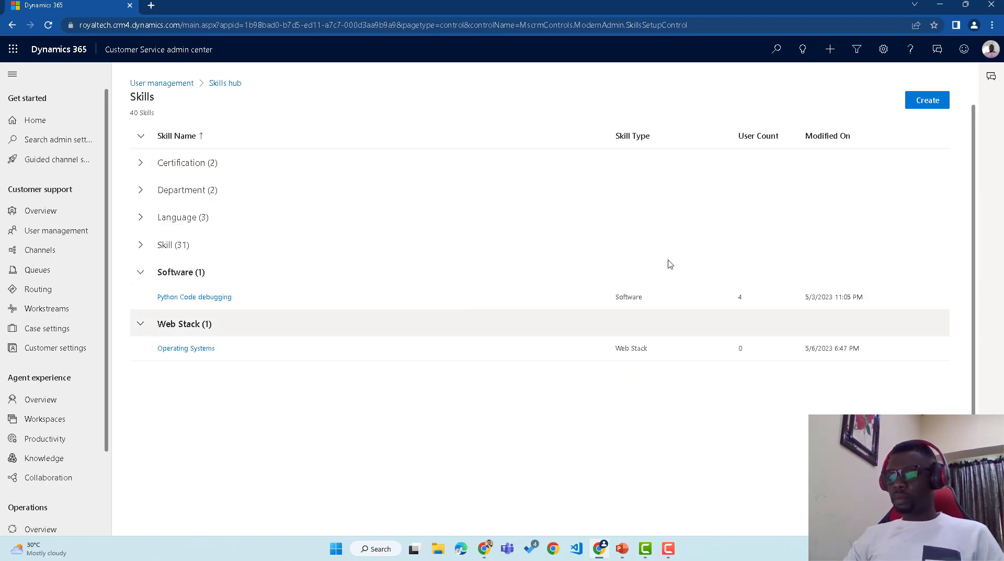
# Create a skill named Database Application with the Web Stack skill type.
pyautogui.click(921, 102)
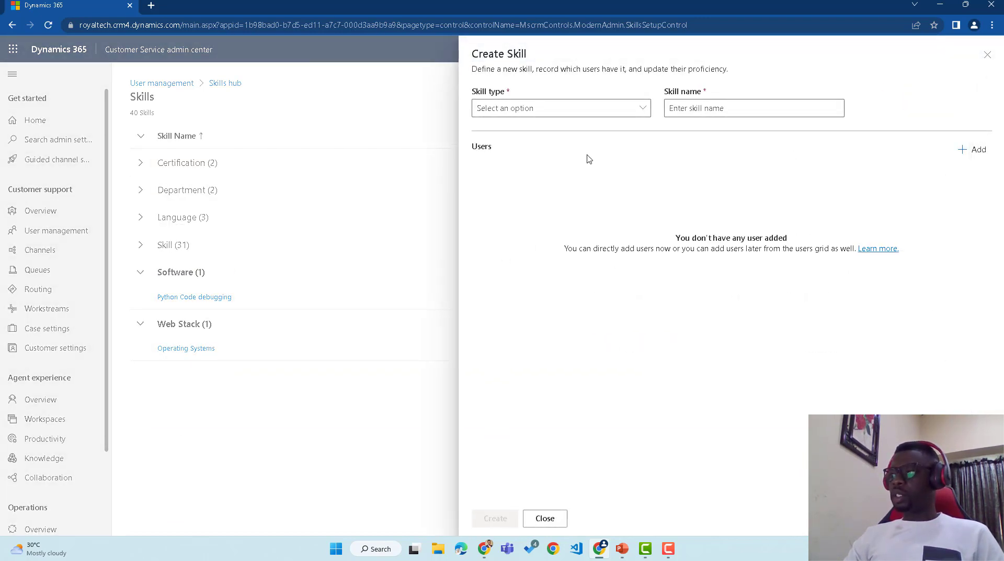
pyautogui.click(581, 110)
pyautogui.click(550, 128)
pyautogui.click(704, 110)
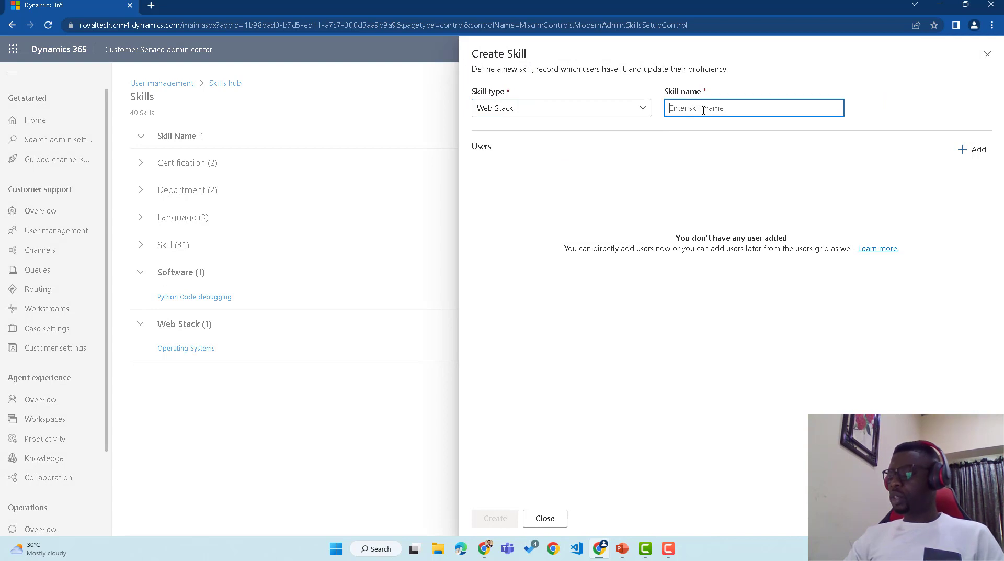
pyautogui.write('Database Application')
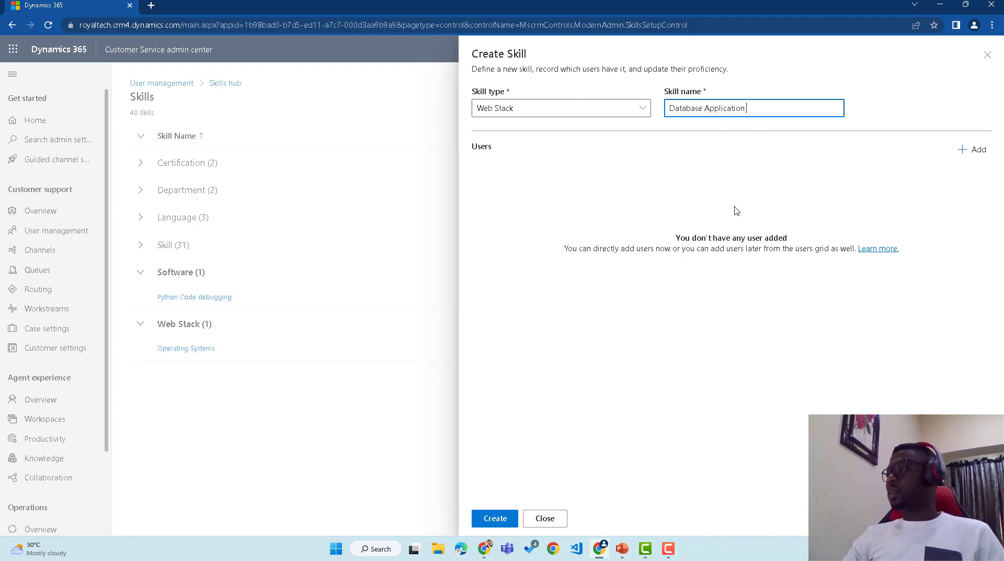
pyautogui.click(504, 519)
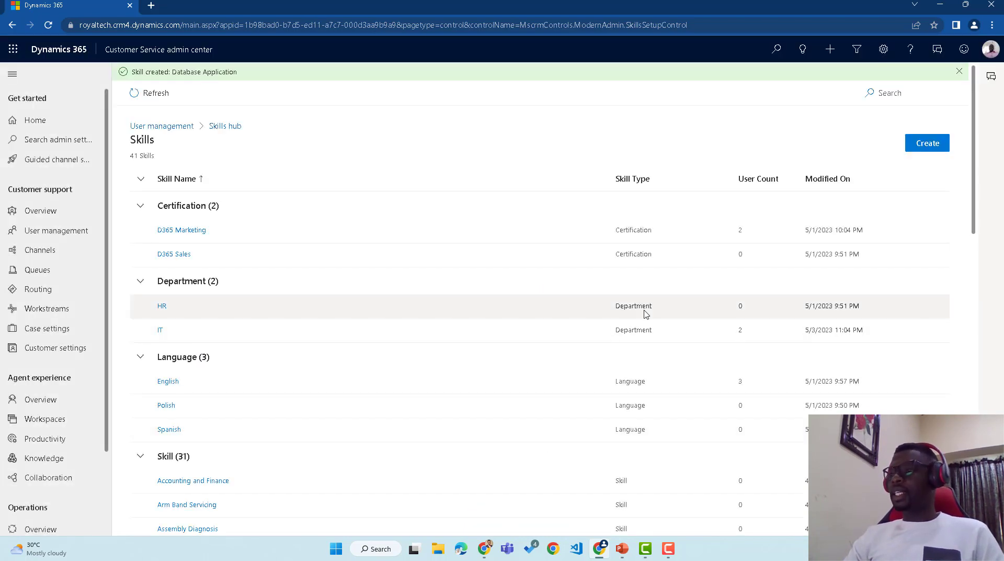
# Check the Web Stack group in the skills list and create another Web Stack skill named Web Server.
pyautogui.scroll(-5, 449, 388)
pyautogui.click(140, 231)
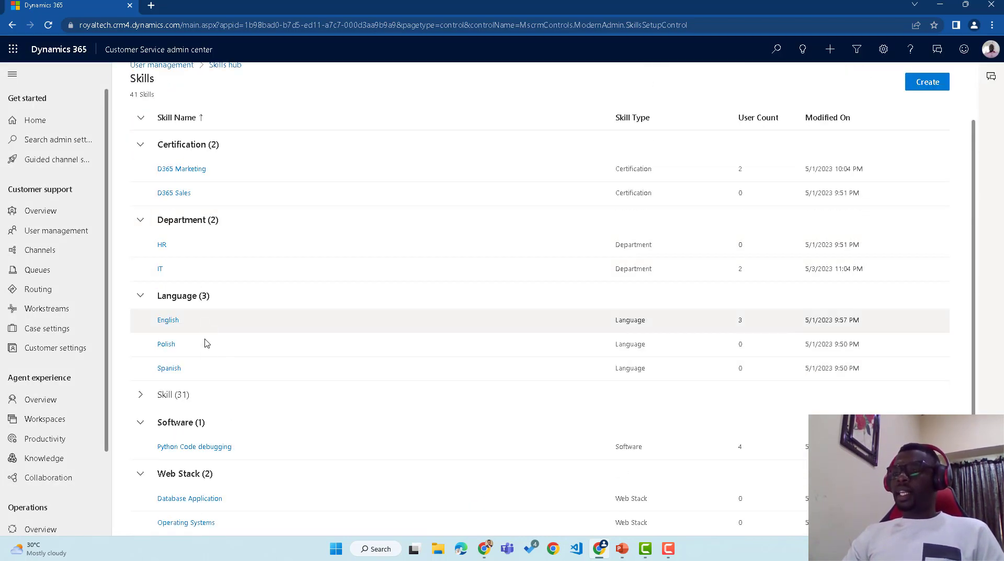
pyautogui.click(927, 84)
pyautogui.click(578, 106)
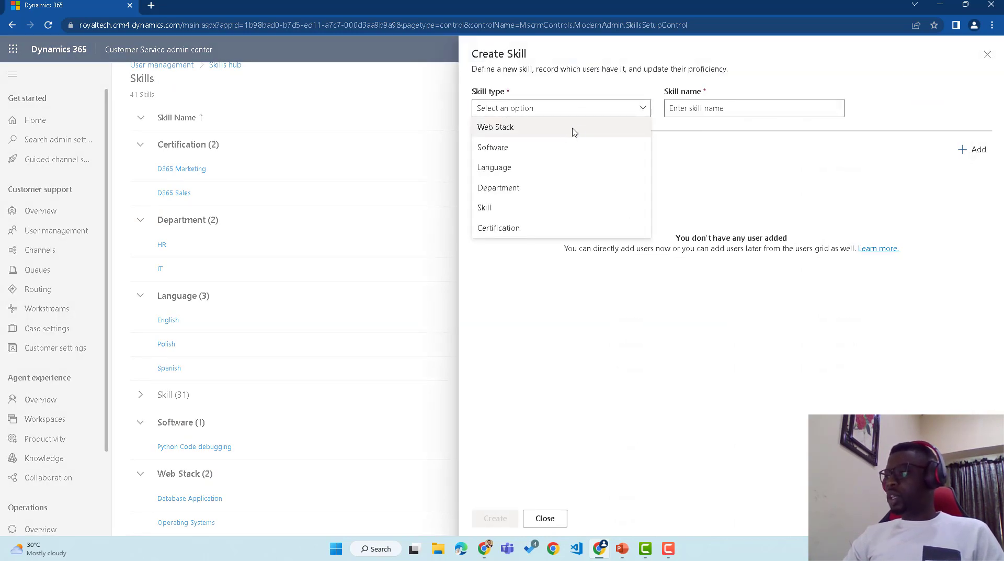
pyautogui.click(572, 129)
pyautogui.click(725, 110)
pyautogui.write('We')
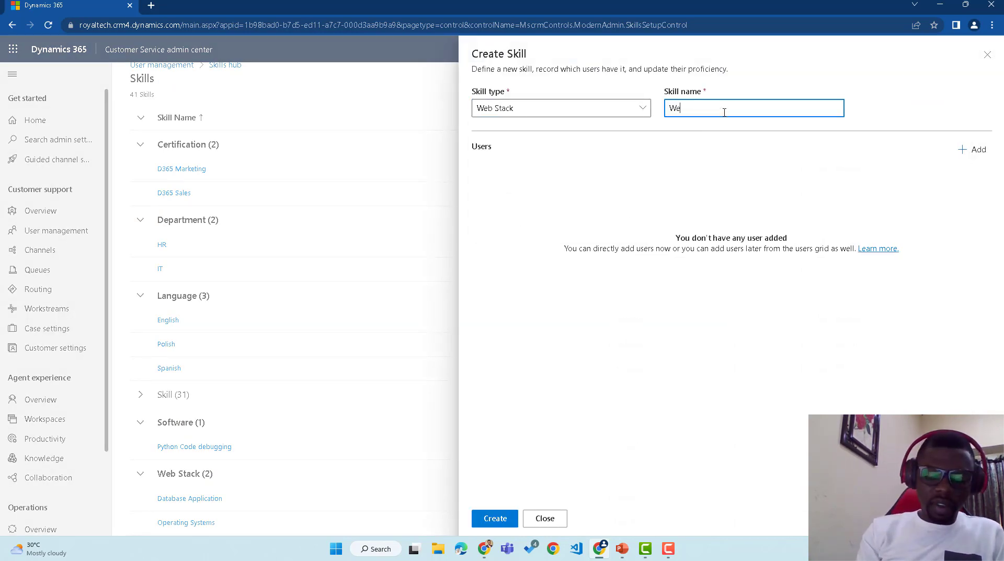
pyautogui.write('b Serv')
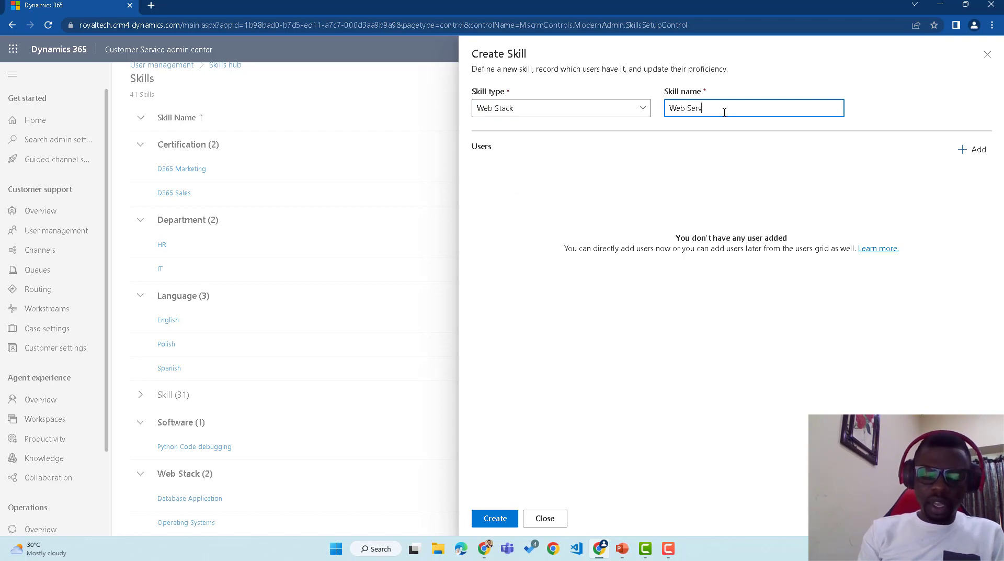
pyautogui.write('er')
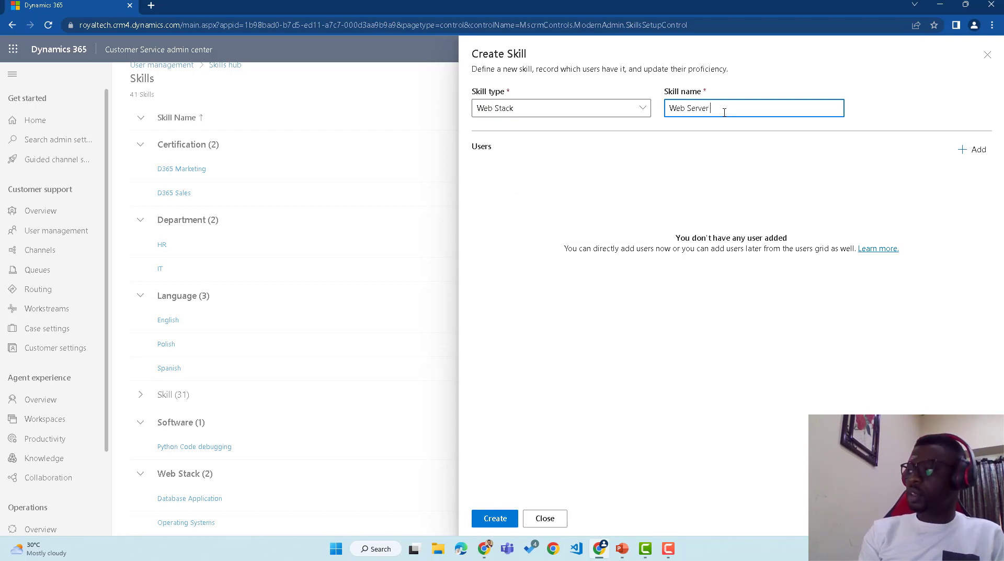
pyautogui.click(496, 517)
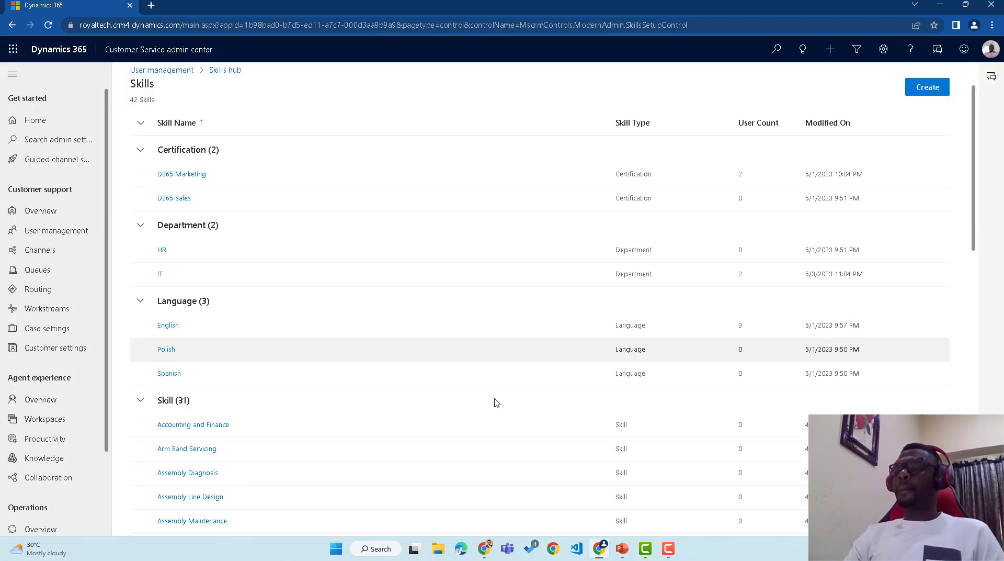
# Collapse the other skill type groups to review the Web Stack skills, and collapse the Web Stack group as well.
pyautogui.click(140, 206)
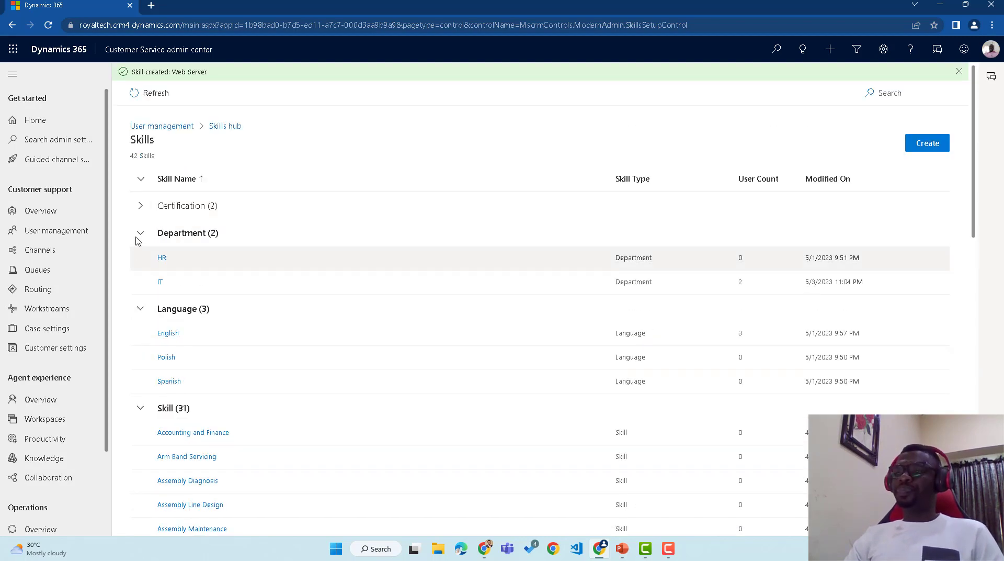
pyautogui.click(140, 234)
pyautogui.click(140, 260)
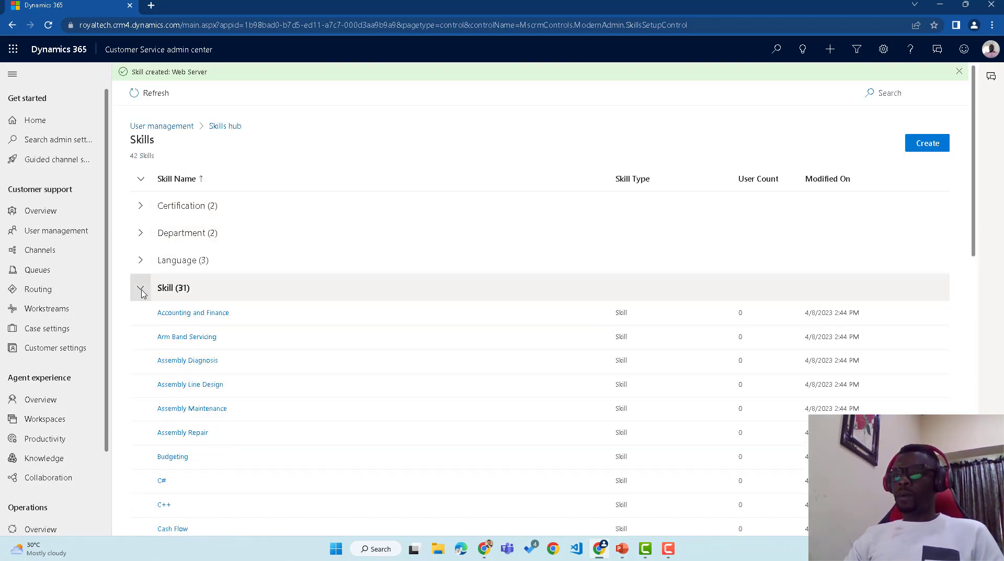
pyautogui.click(141, 288)
pyautogui.click(140, 315)
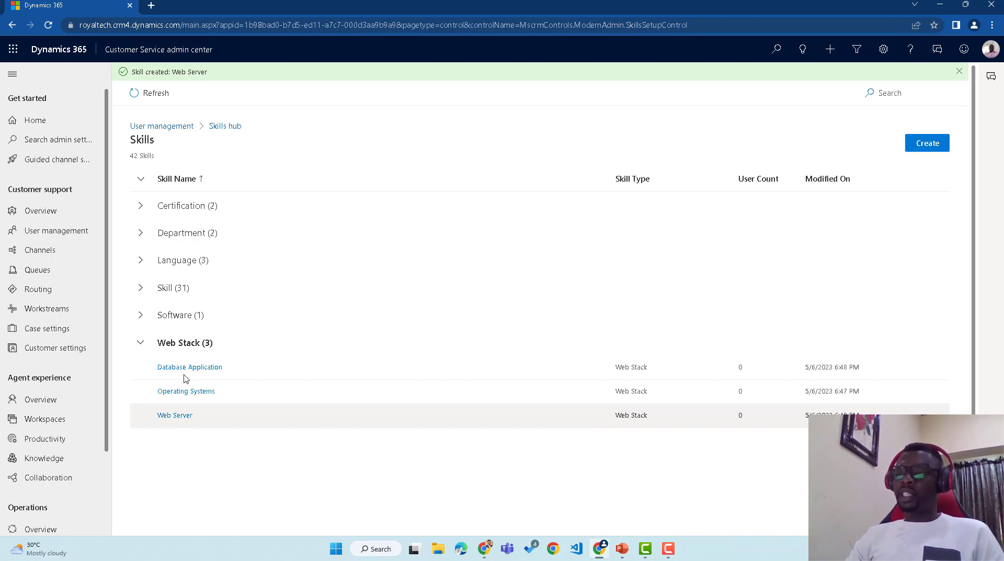
pyautogui.click(141, 343)
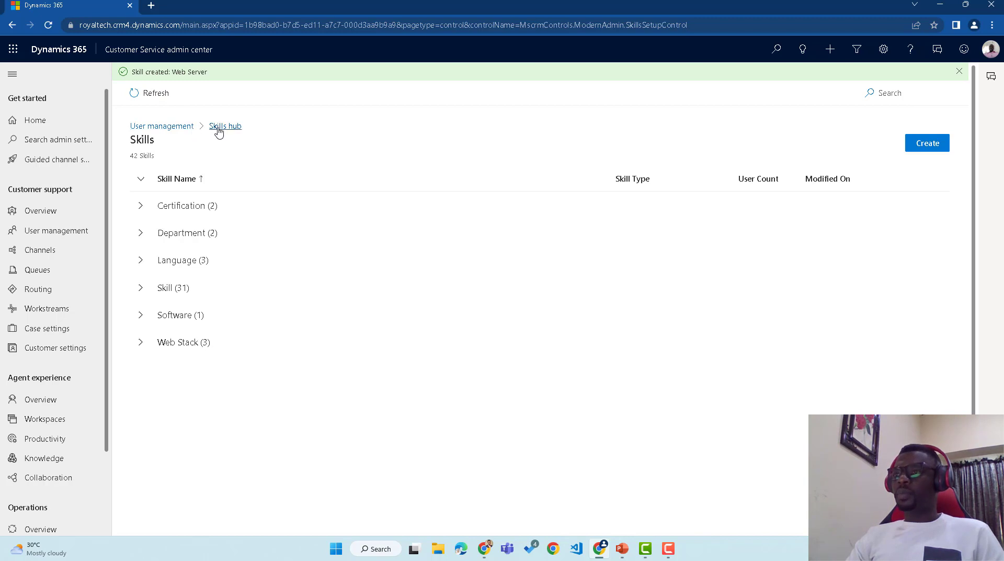
# Return to the Skills hub through user management and open the management list of proficiency scales.
pyautogui.click(172, 127)
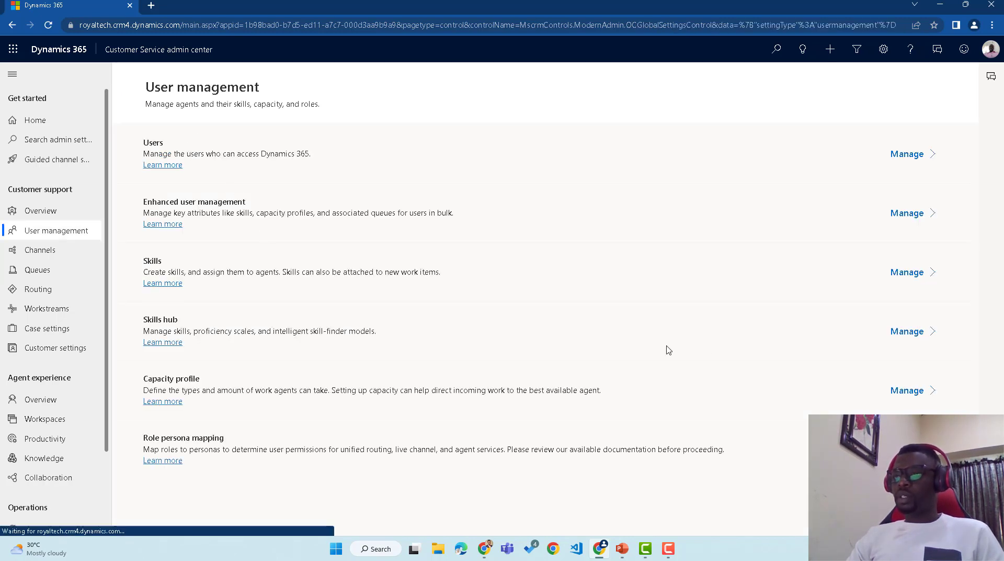
pyautogui.click(895, 335)
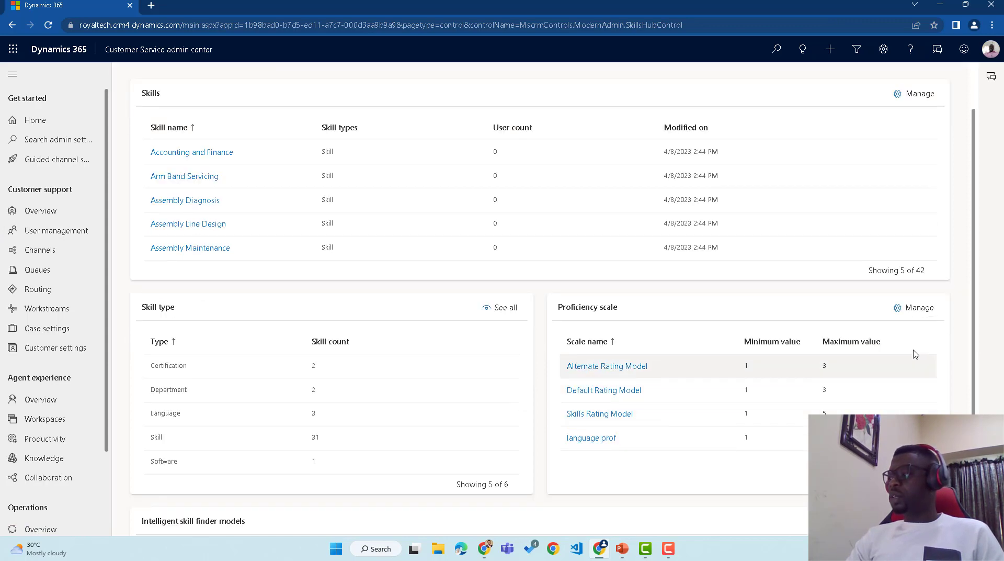
pyautogui.scroll(-1, 680, 408)
pyautogui.click(917, 310)
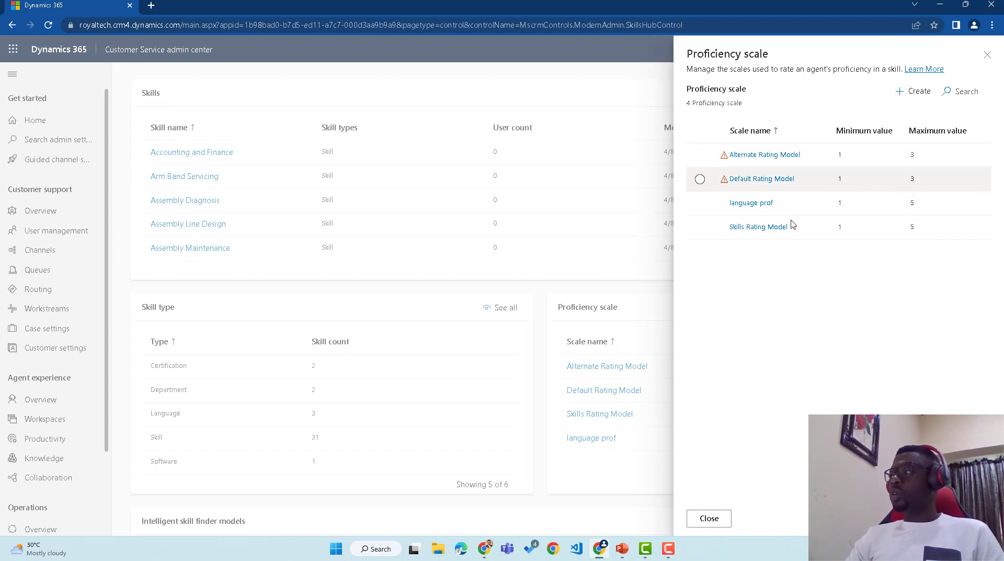
# Start a new proficiency scale named "Web stack scale rating" with minimum rating value 1 and maximum rating value 5.
pyautogui.click(912, 91)
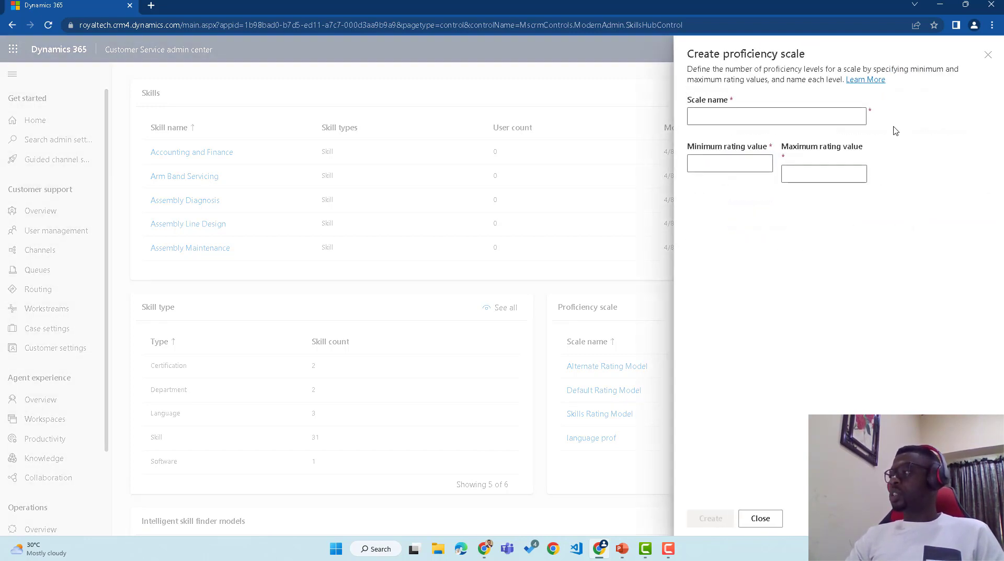
pyautogui.click(746, 120)
pyautogui.write('Web stack scale rating')
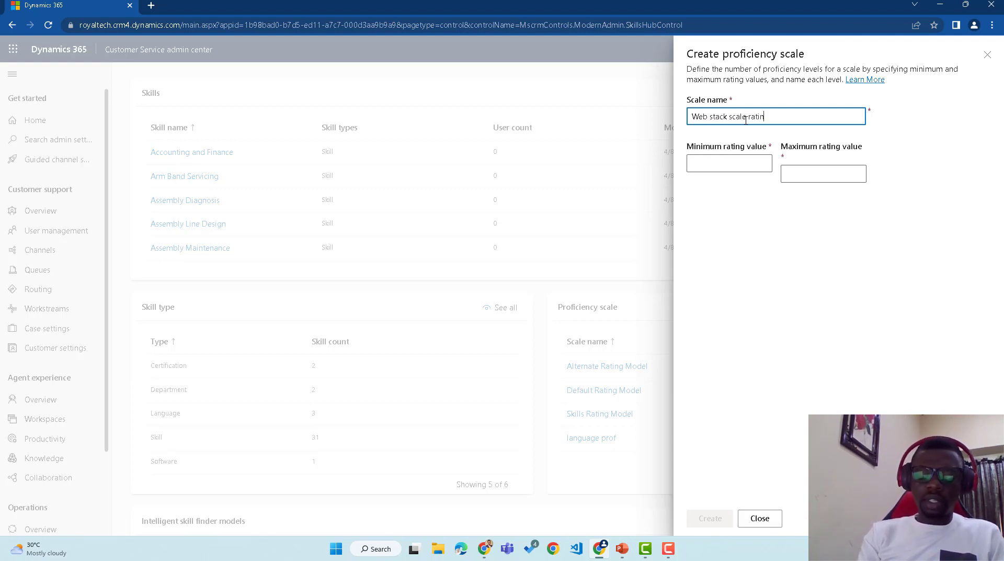
pyautogui.click(752, 161)
pyautogui.write('1')
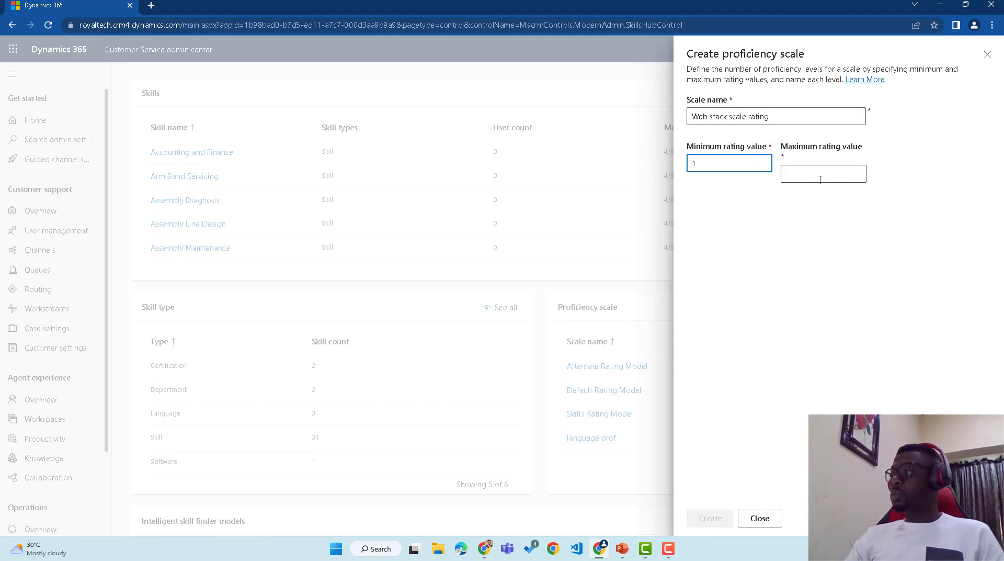
pyautogui.click(821, 177)
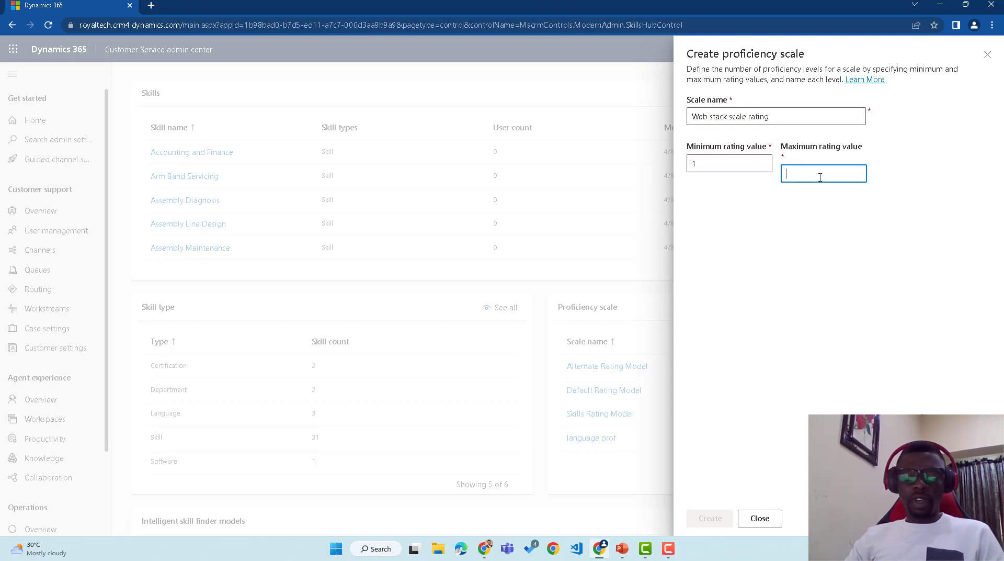
pyautogui.write('5')
# Name the five levels Fair, Average, Good, Very Good and Excellent, create the scale, and close the proficiency scale list.
pyautogui.click(758, 219)
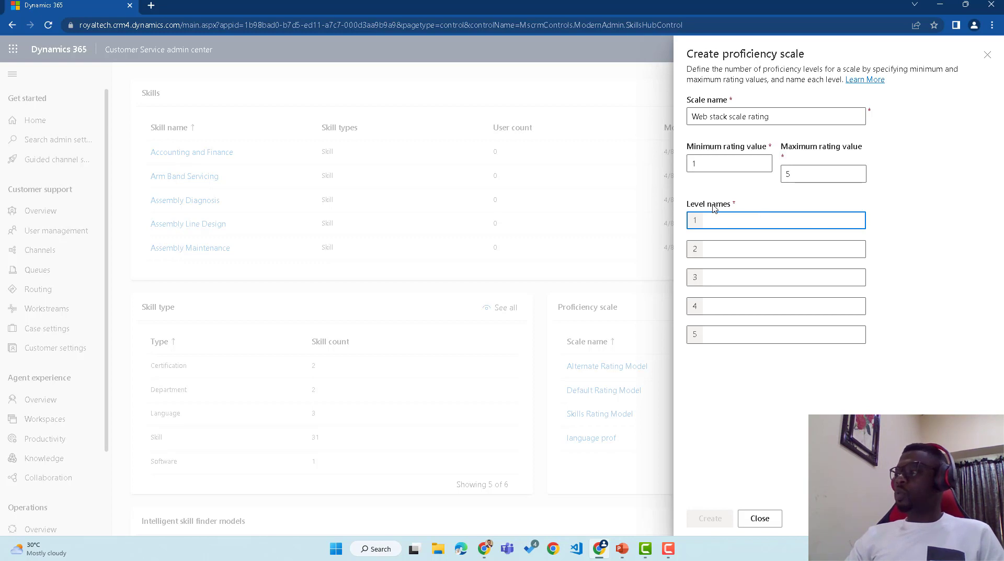
pyautogui.click(743, 247)
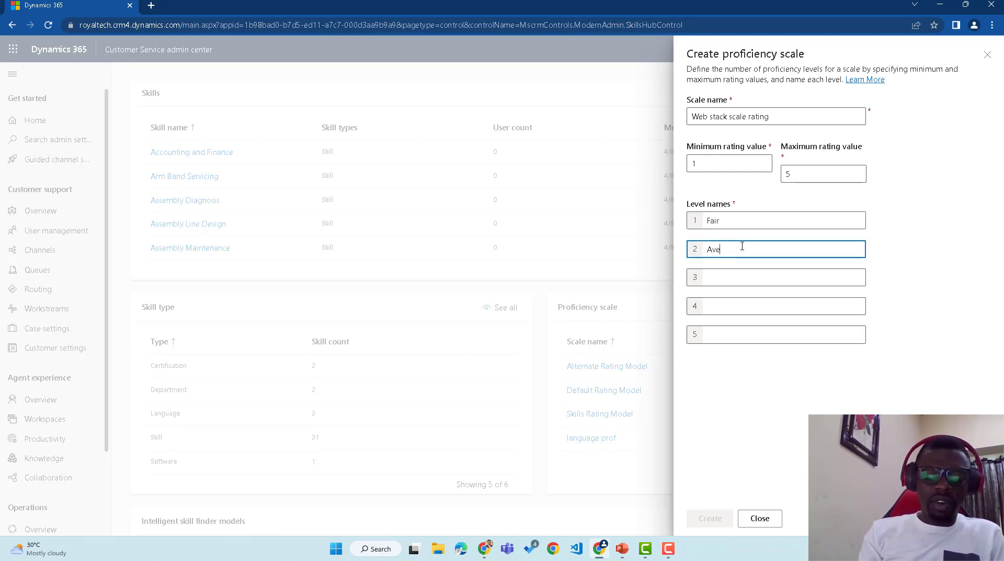
pyautogui.click(737, 277)
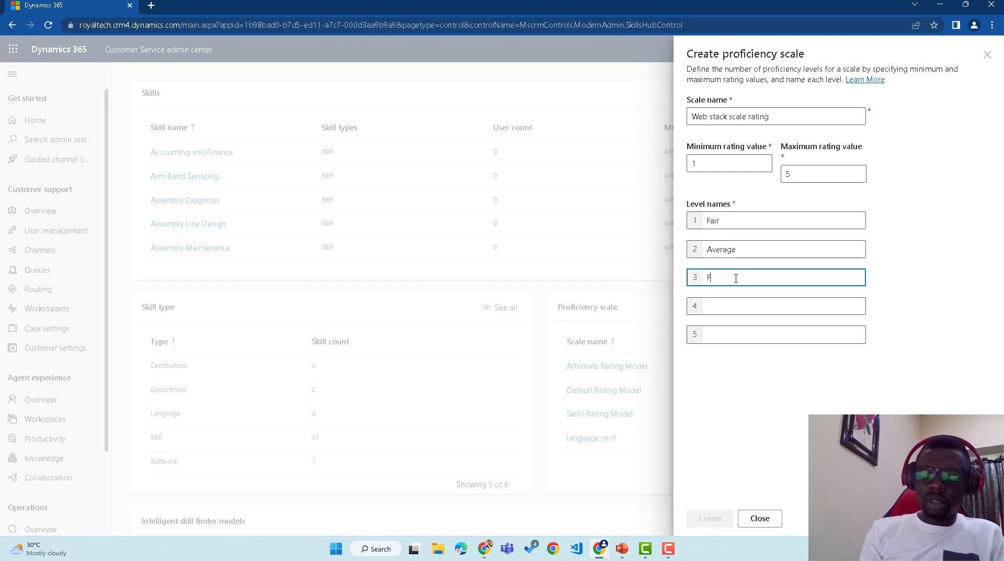
pyautogui.click(727, 307)
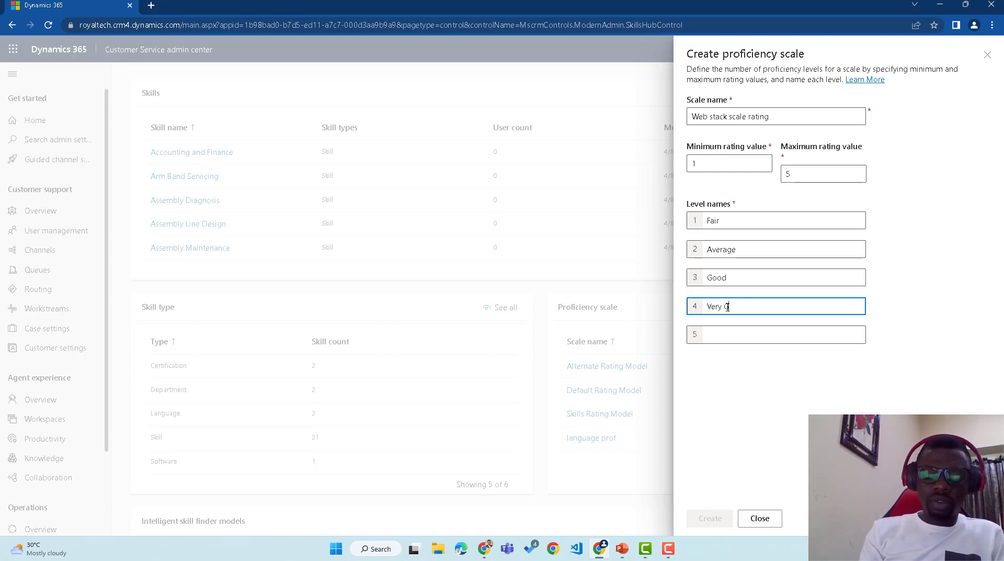
pyautogui.click(745, 335)
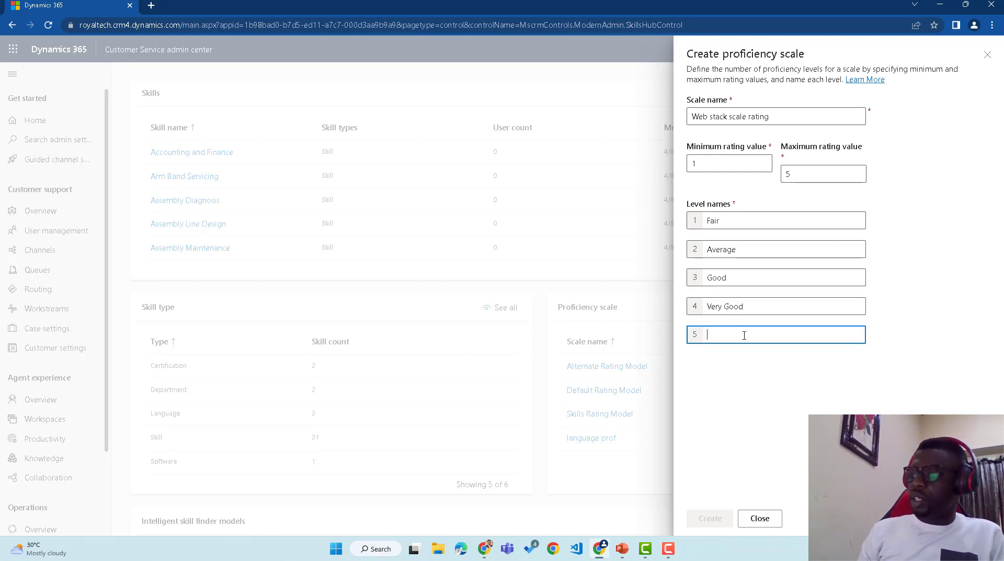
pyautogui.write('Excellent')
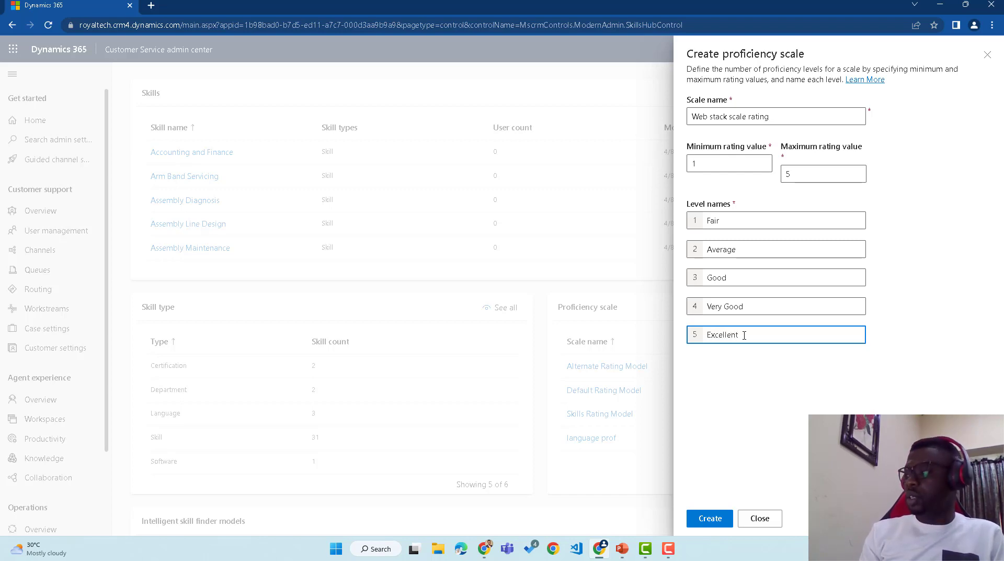
pyautogui.click(711, 517)
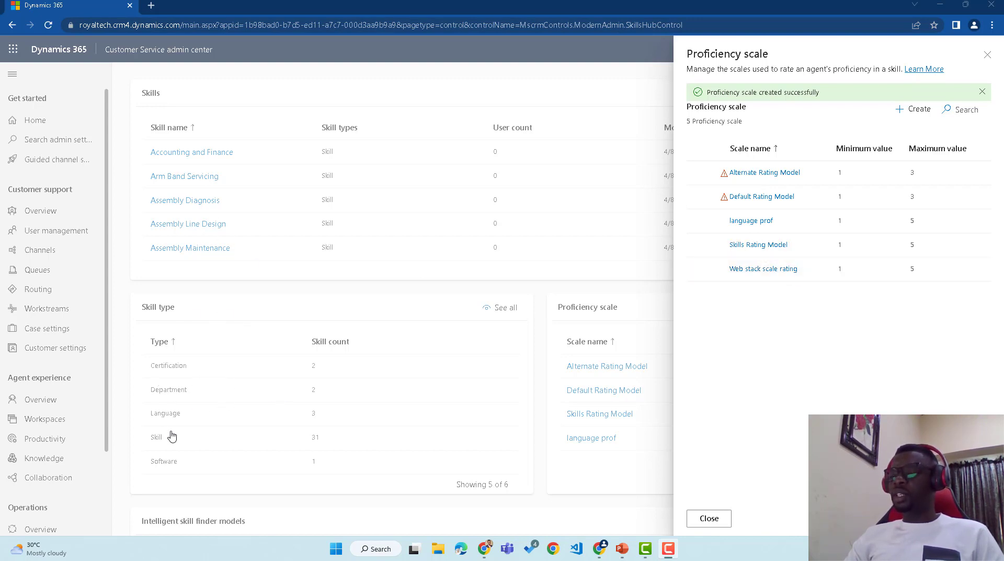
pyautogui.click(988, 58)
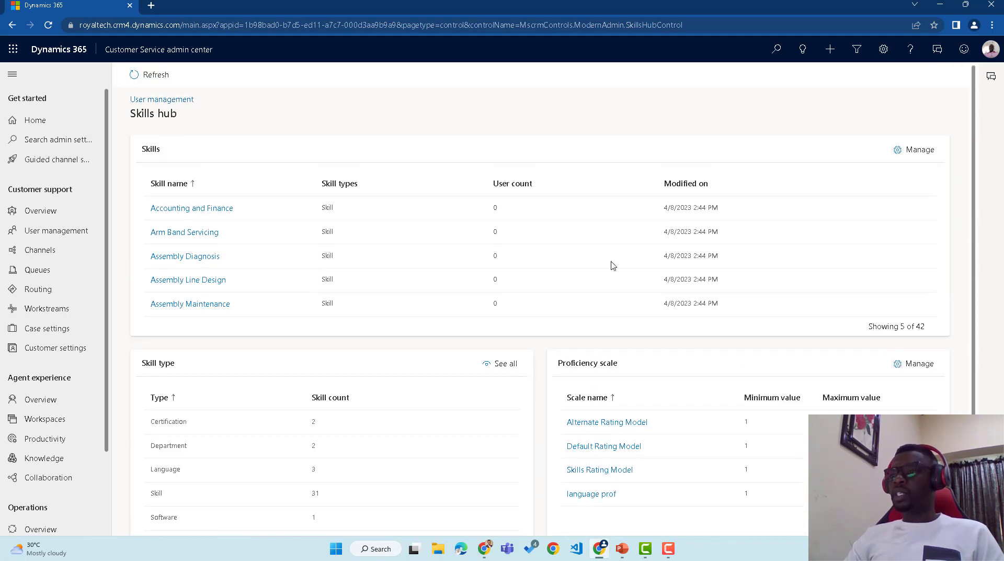
# Open the Web Stack skill Database Application from the skills list and add CRM Agent001 and CRM Agent003 as its users.
pyautogui.click(898, 150)
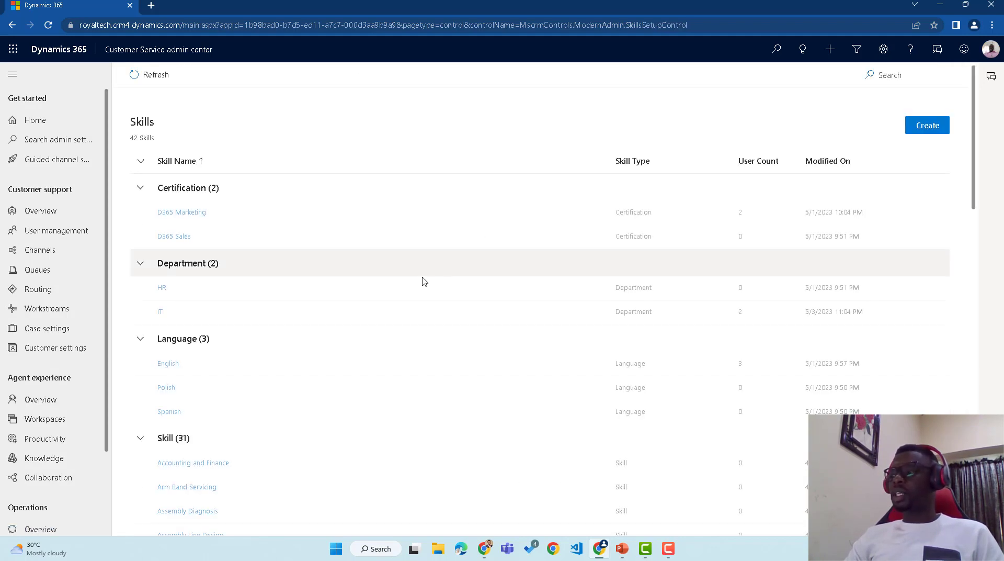
pyautogui.scroll(-4, 445, 285)
pyautogui.click(174, 213)
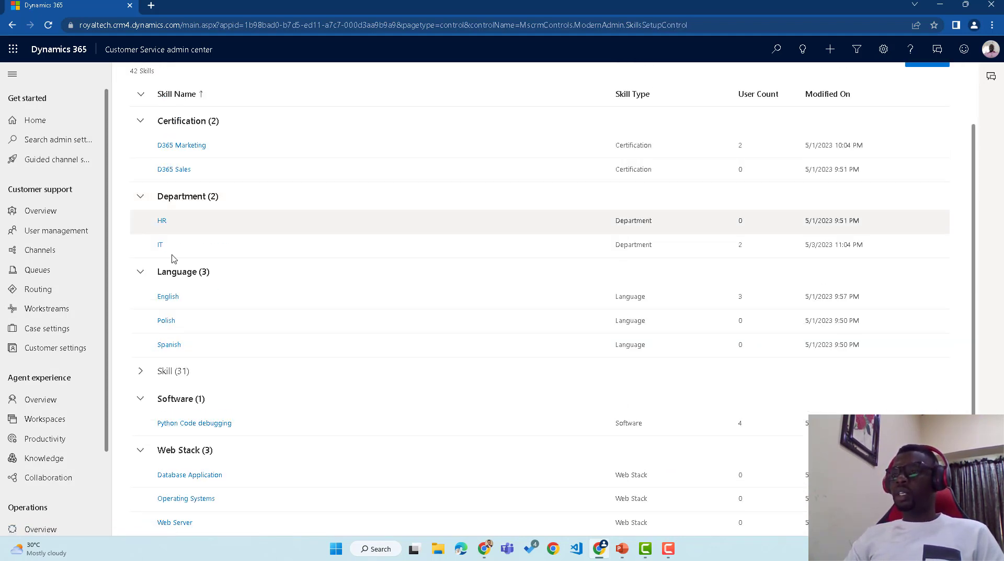
pyautogui.click(202, 475)
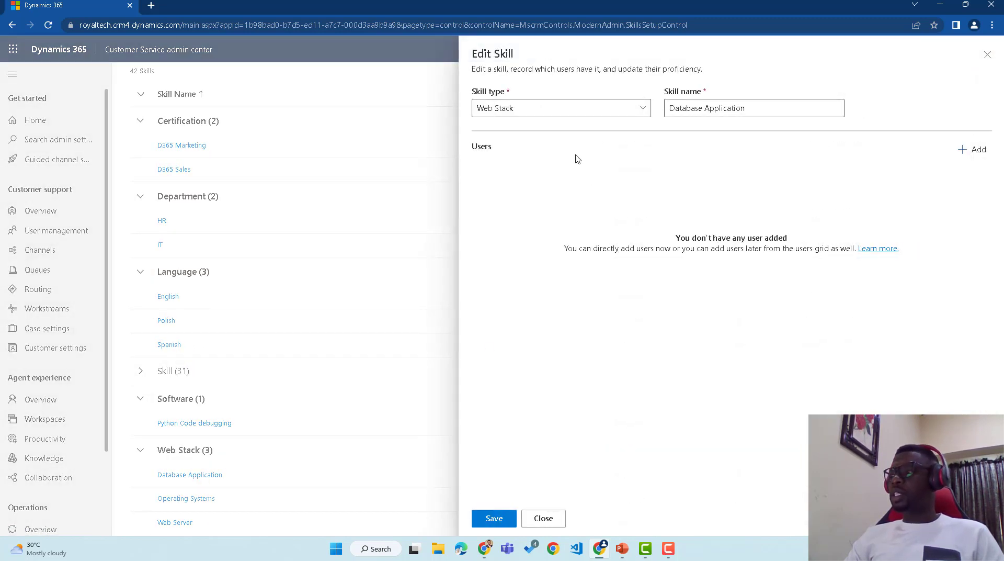
pyautogui.click(972, 149)
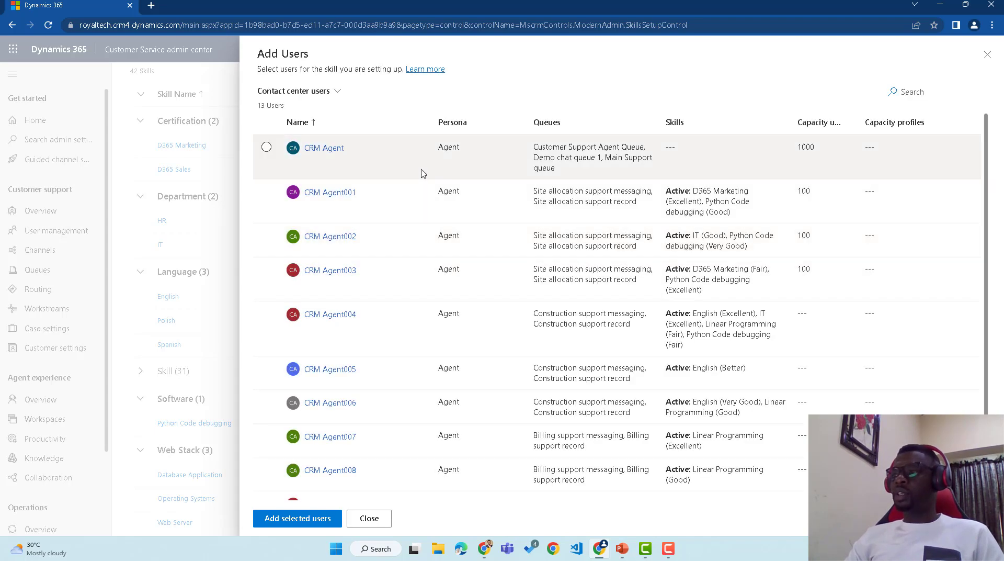
pyautogui.click(266, 191)
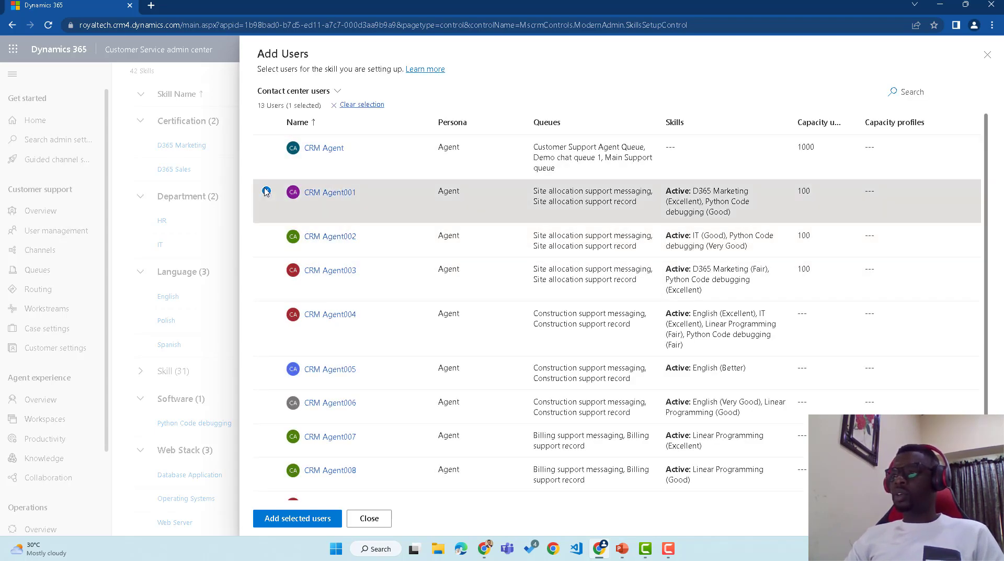
pyautogui.click(266, 270)
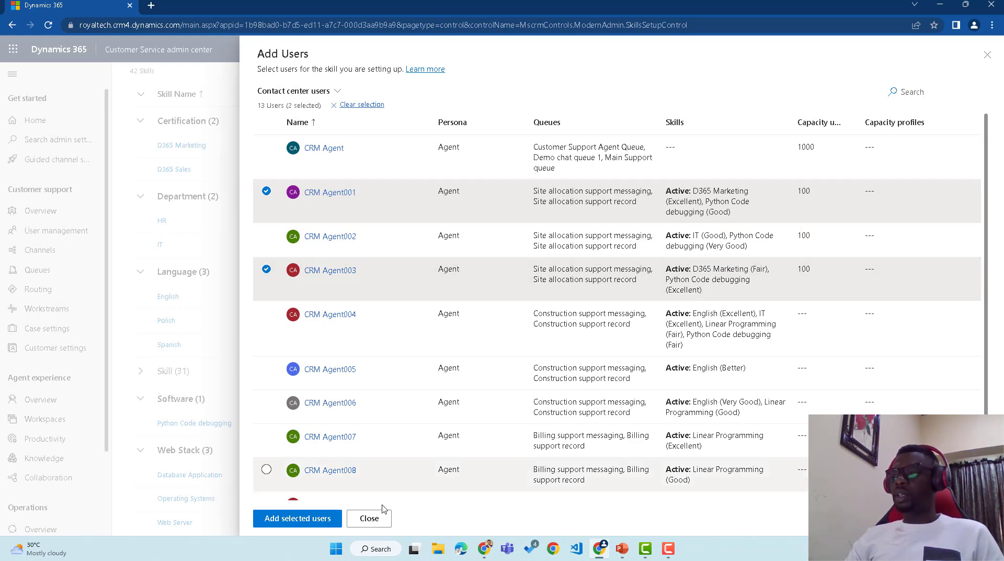
pyautogui.click(291, 517)
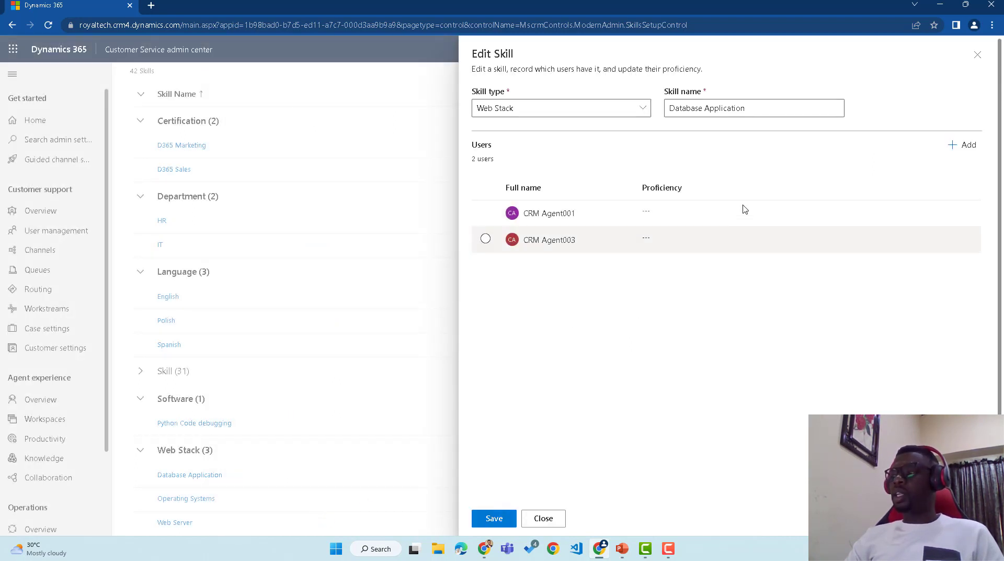
# Rate CRM Agent001 as Fair and CRM Agent003 as Very Good on the Web stack scale rating, and save the Database Application skill.
pyautogui.click(675, 213)
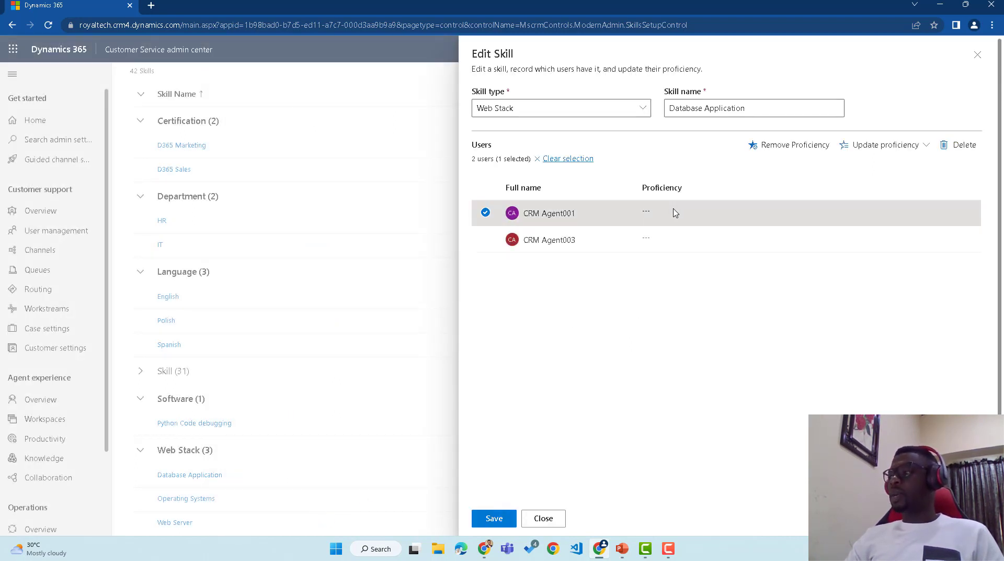
pyautogui.click(896, 147)
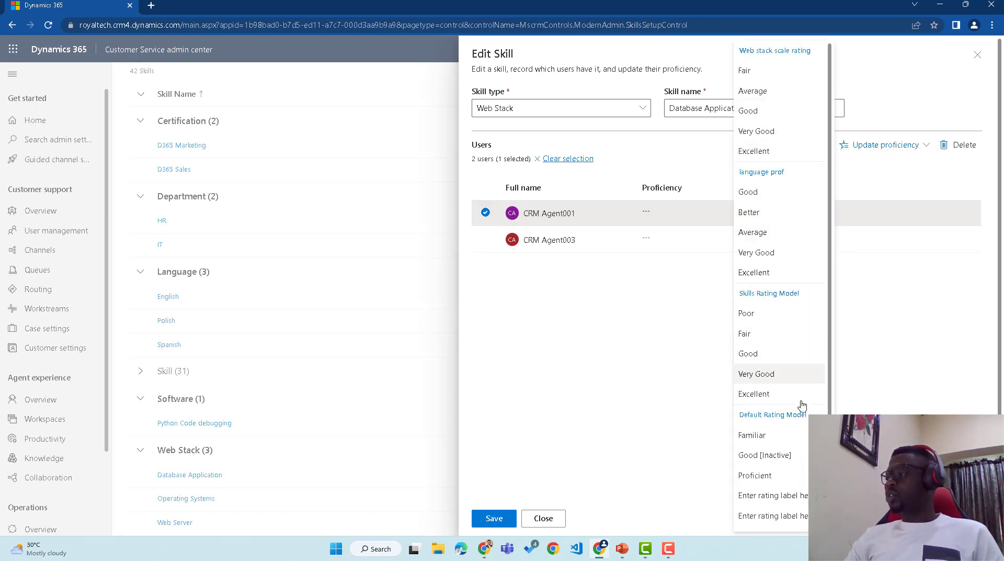
pyautogui.click(777, 73)
pyautogui.click(672, 242)
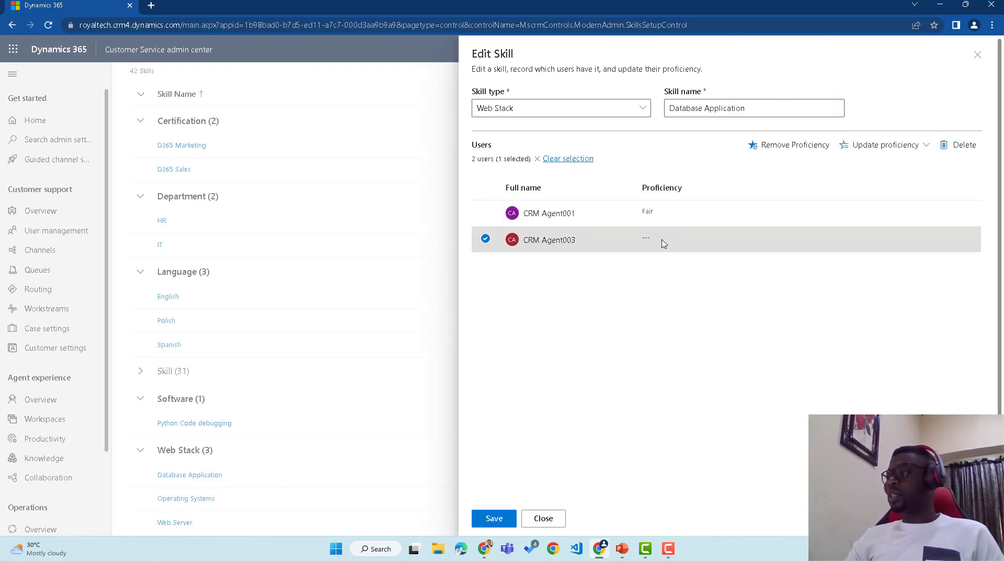
pyautogui.click(885, 145)
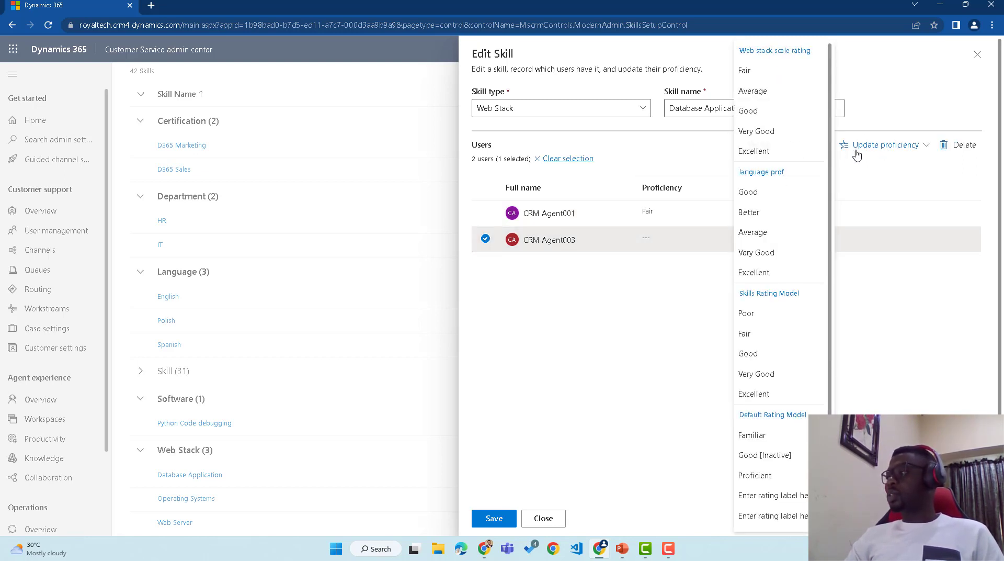
pyautogui.click(780, 136)
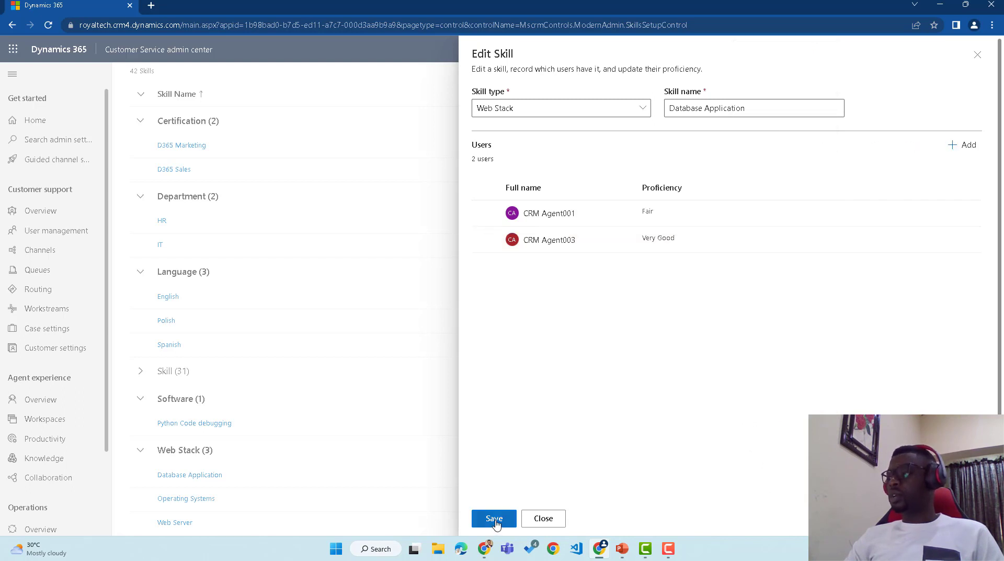
pyautogui.click(494, 519)
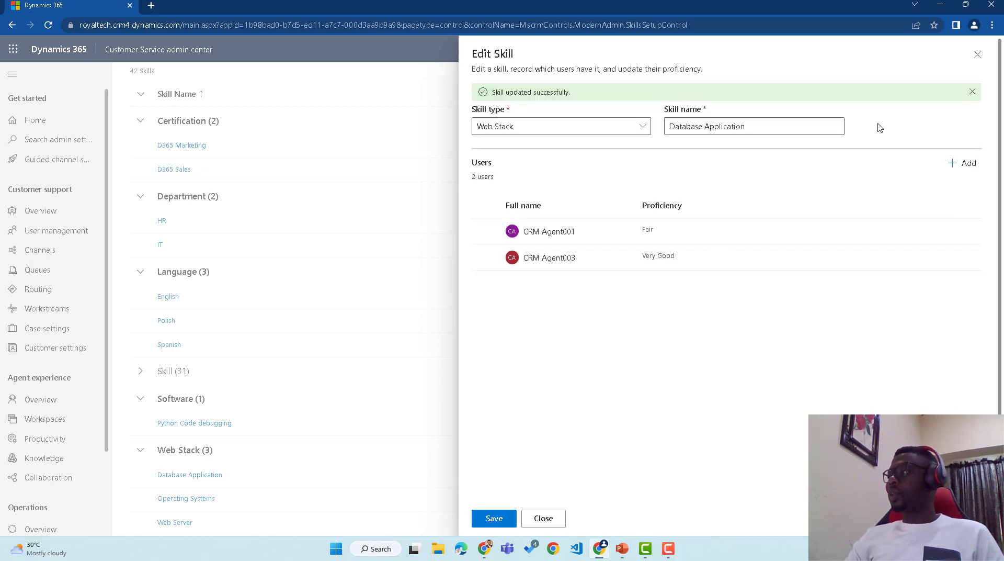
pyautogui.click(977, 54)
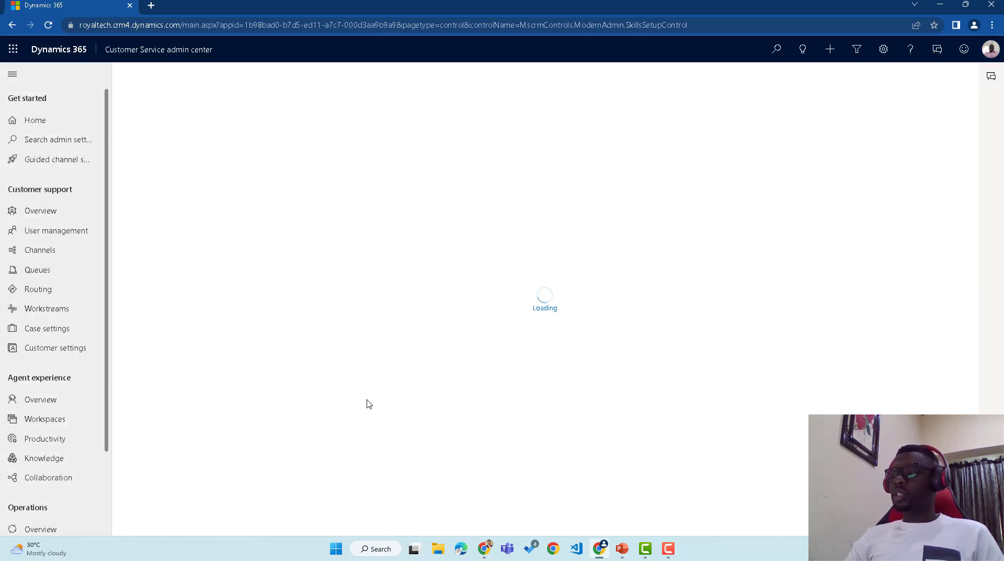
# Open the Web Stack skill Operating Systems from the skills list and add CRM Agent002 and CRM Agent003 as its users.
pyautogui.scroll(-1, 335, 460)
pyautogui.click(205, 391)
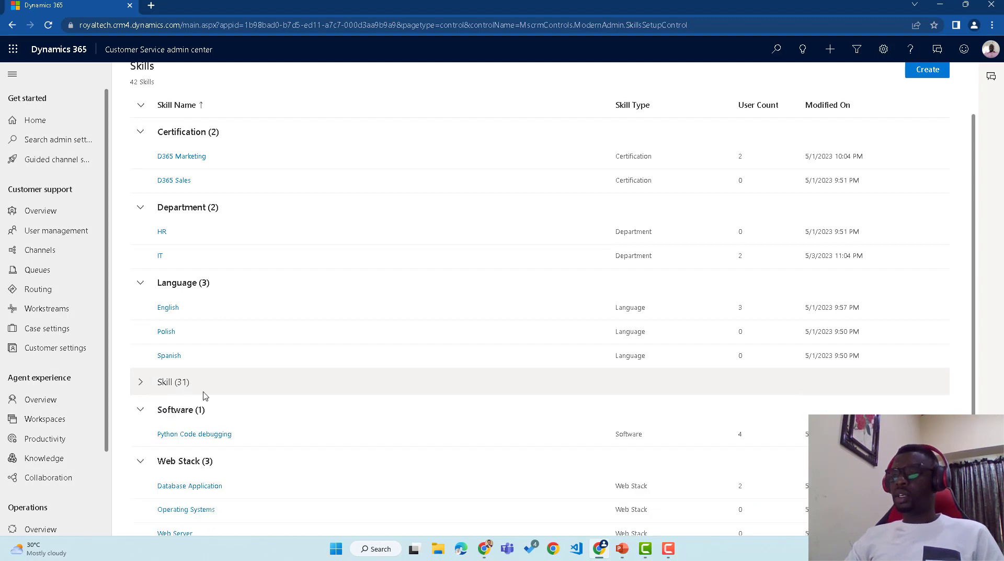
pyautogui.scroll(-1, 204, 393)
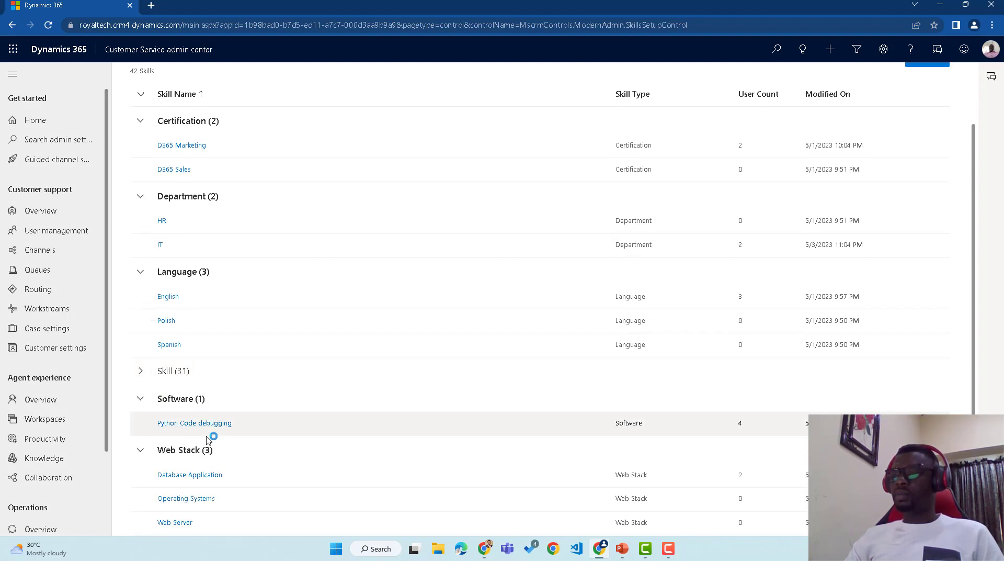
pyautogui.click(202, 500)
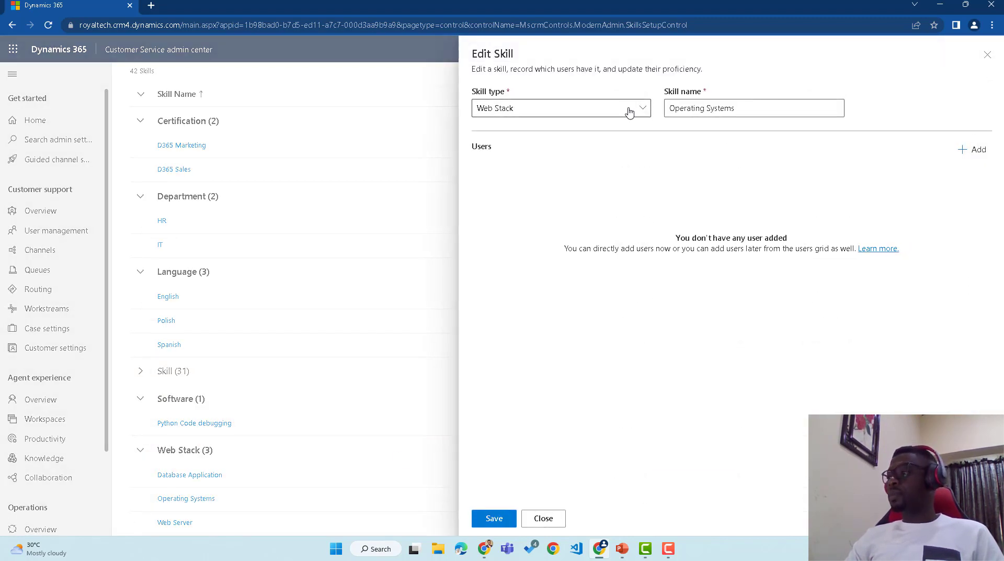
pyautogui.click(974, 150)
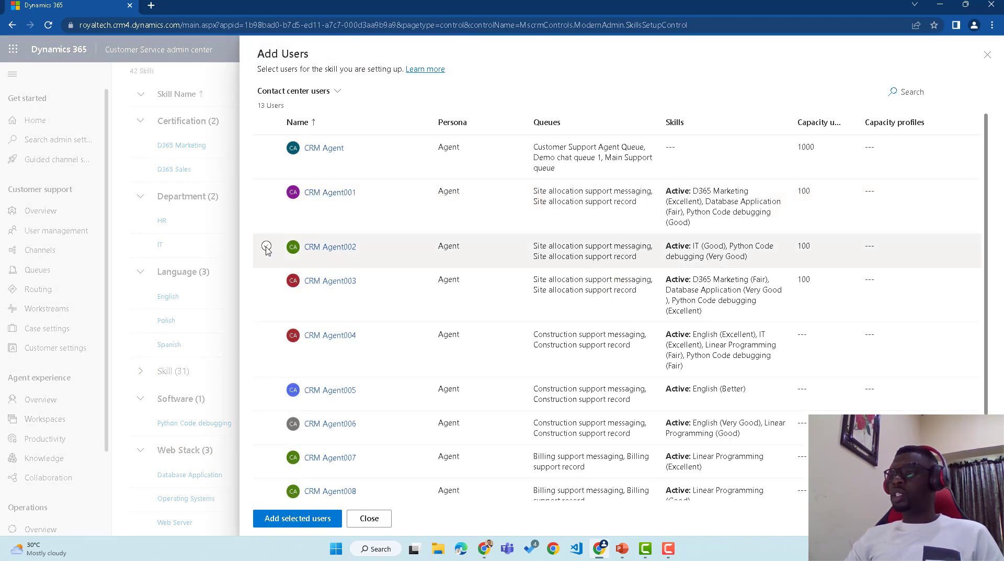
pyautogui.click(266, 246)
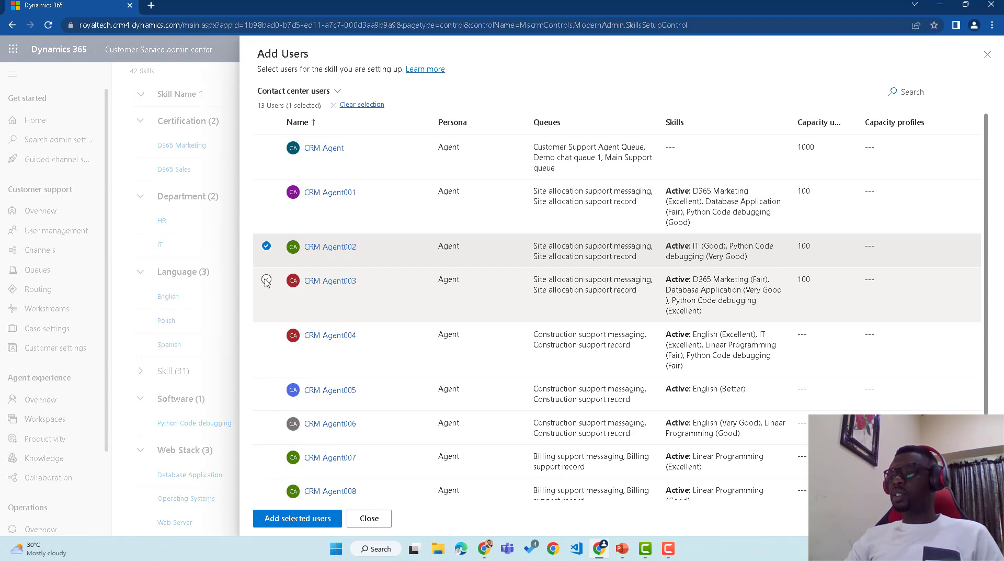
pyautogui.click(266, 280)
pyautogui.click(320, 517)
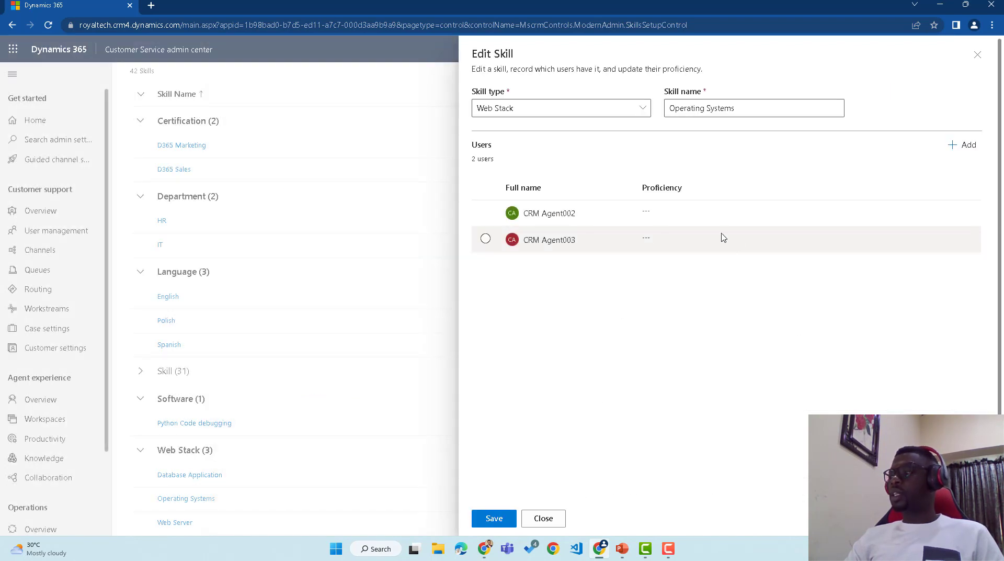
# Set CRM Agent002's proficiency to Excellent from the language prof scale.
pyautogui.click(674, 215)
pyautogui.click(869, 145)
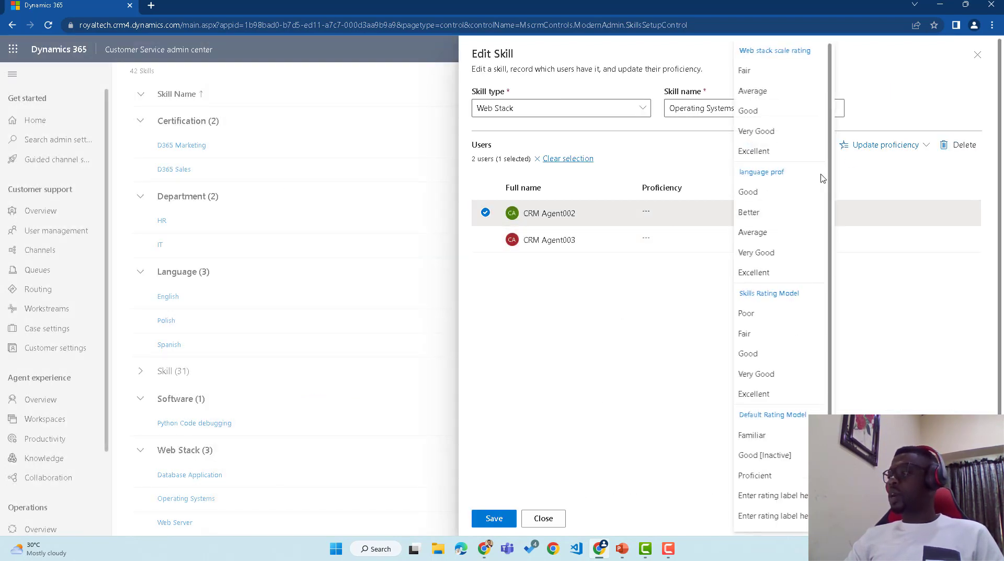
pyautogui.click(770, 272)
# Rate CRM Agent002 as Excellent and CRM Agent003 as Good on the Web stack scale rating, and save the Operating Systems skill.
pyautogui.click(733, 212)
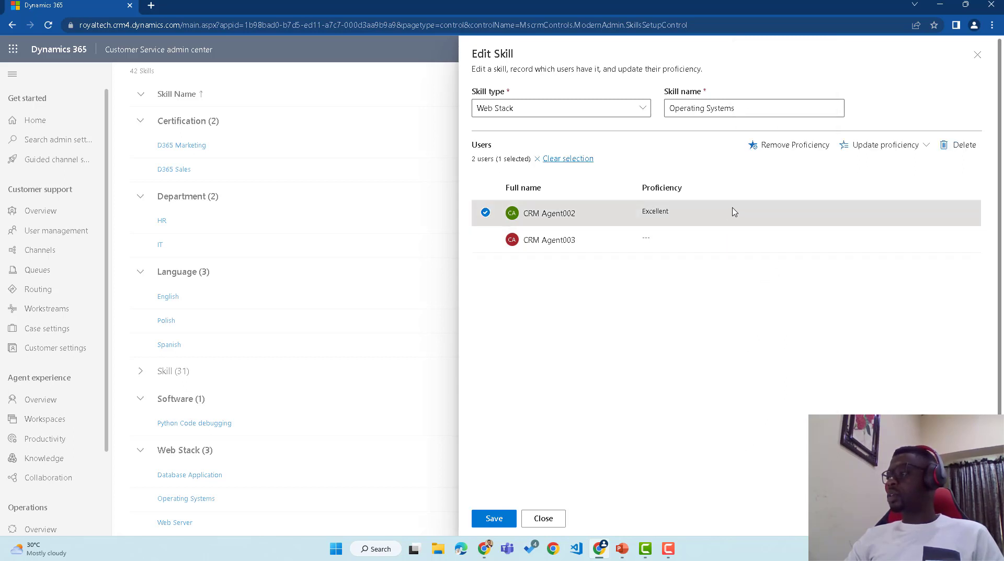
pyautogui.click(870, 148)
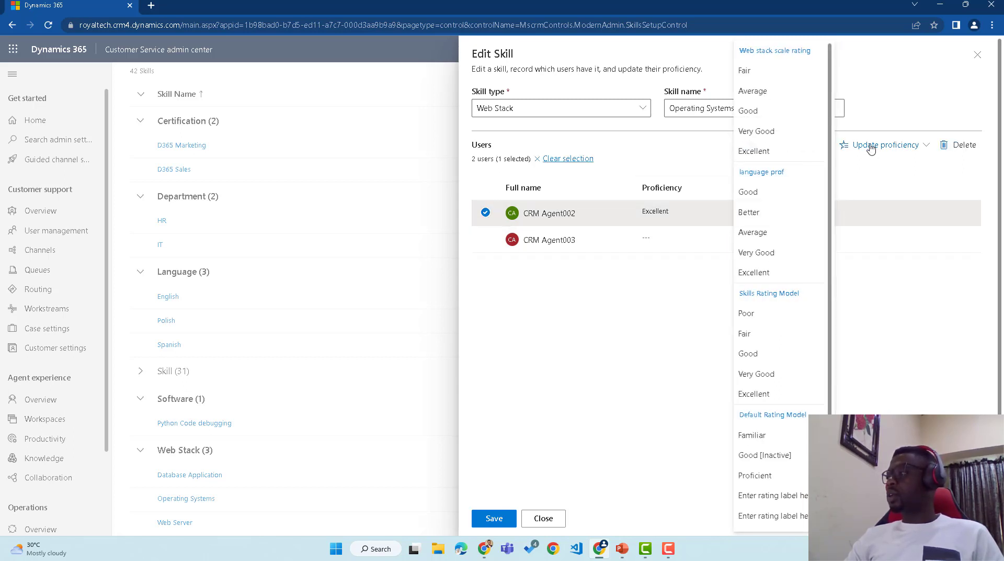
pyautogui.click(770, 151)
pyautogui.click(687, 241)
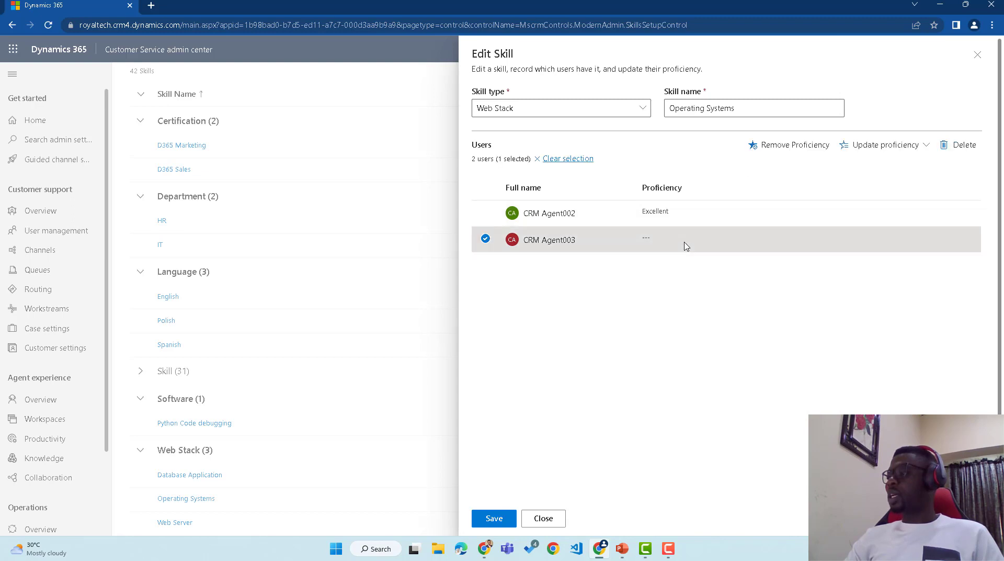
pyautogui.click(871, 149)
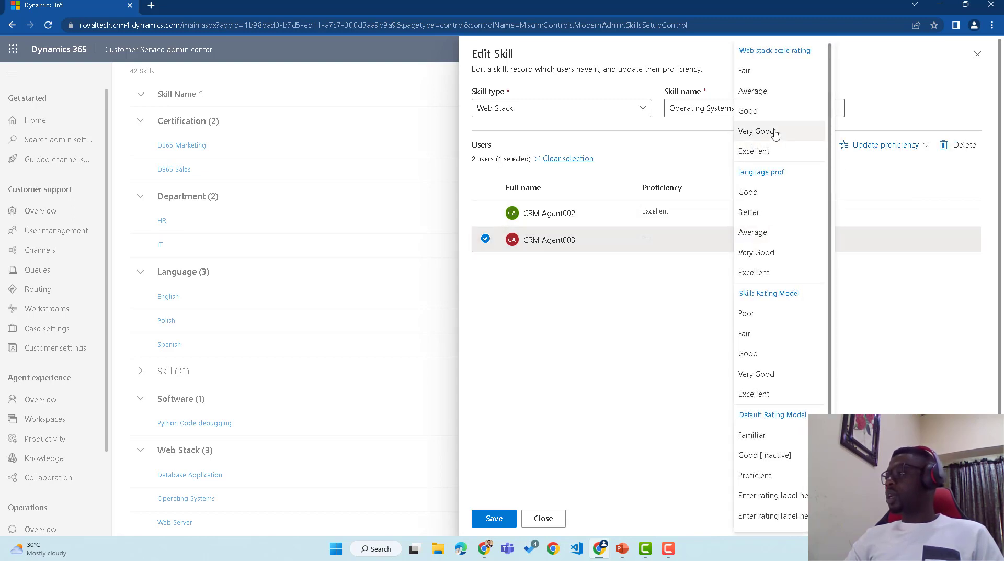
pyautogui.click(769, 112)
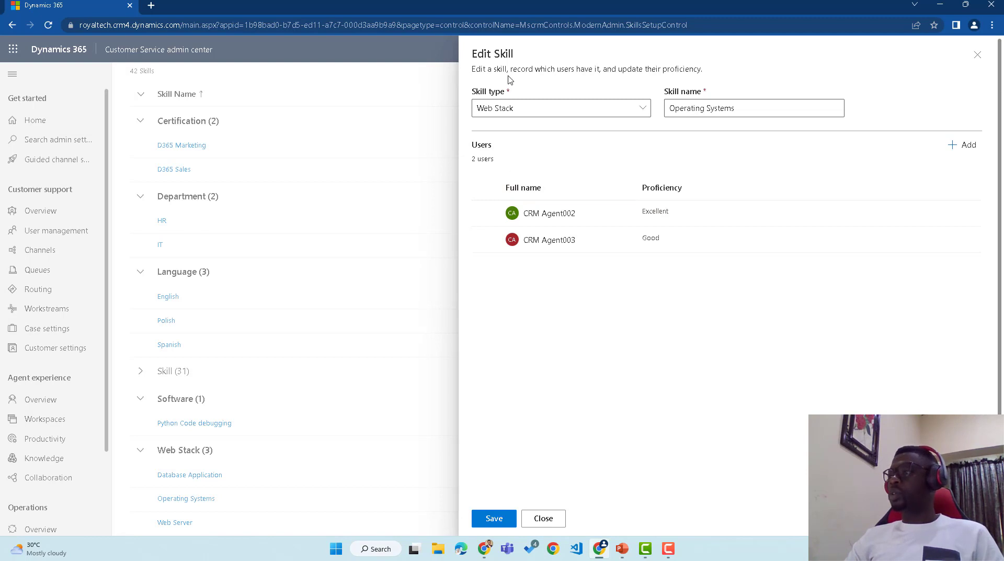
pyautogui.click(494, 519)
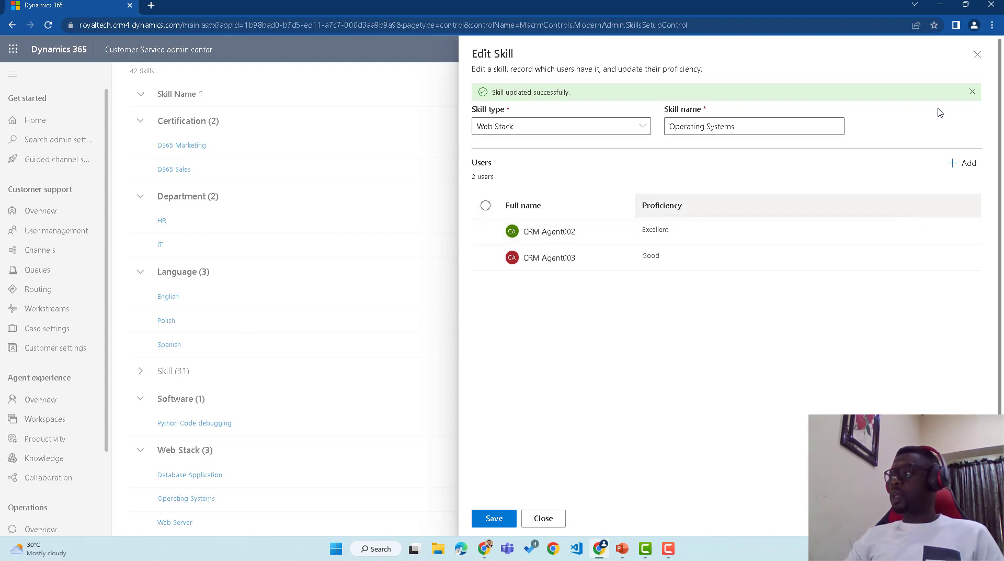
# Leave the Operating Systems skill, open the Web Stack skill Web Server, and add CRM Agent003 as its user.
pyautogui.click(544, 518)
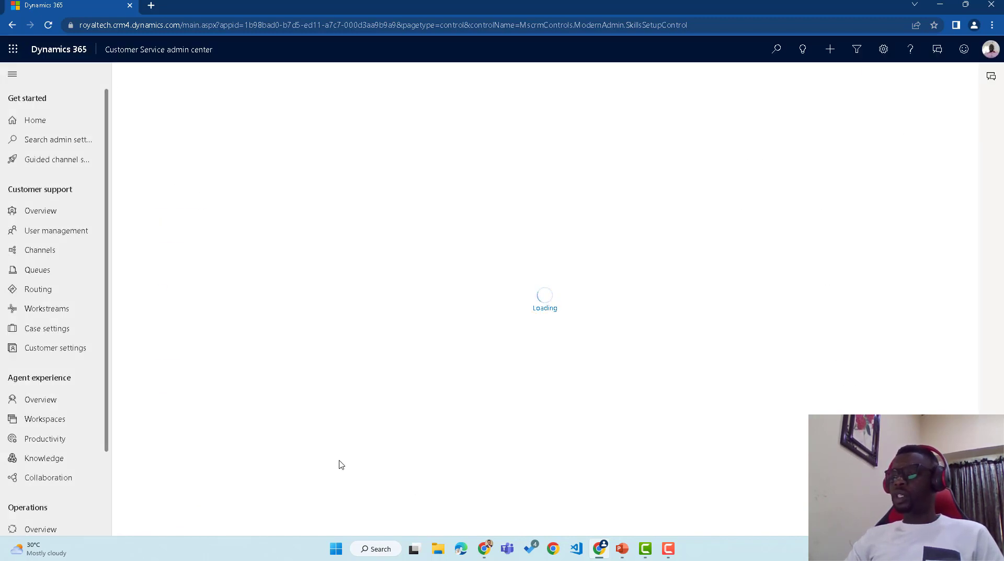
pyautogui.scroll(-3, 246, 361)
pyautogui.click(139, 269)
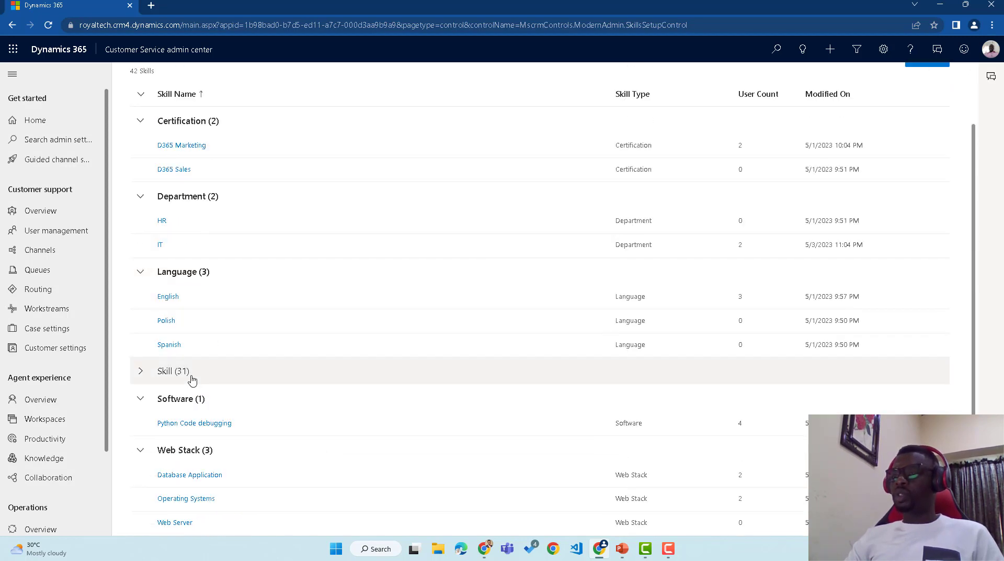
pyautogui.click(181, 523)
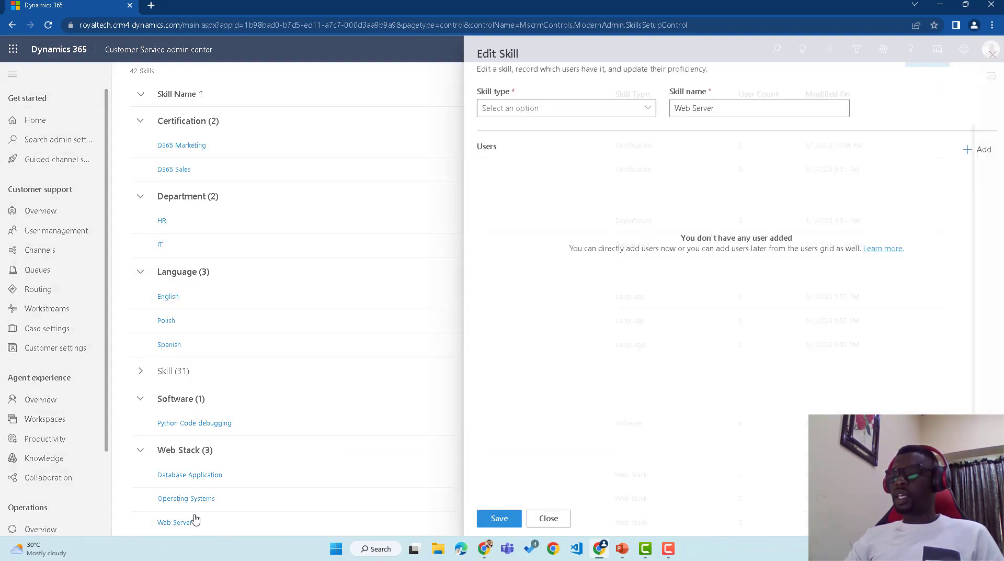
pyautogui.click(642, 109)
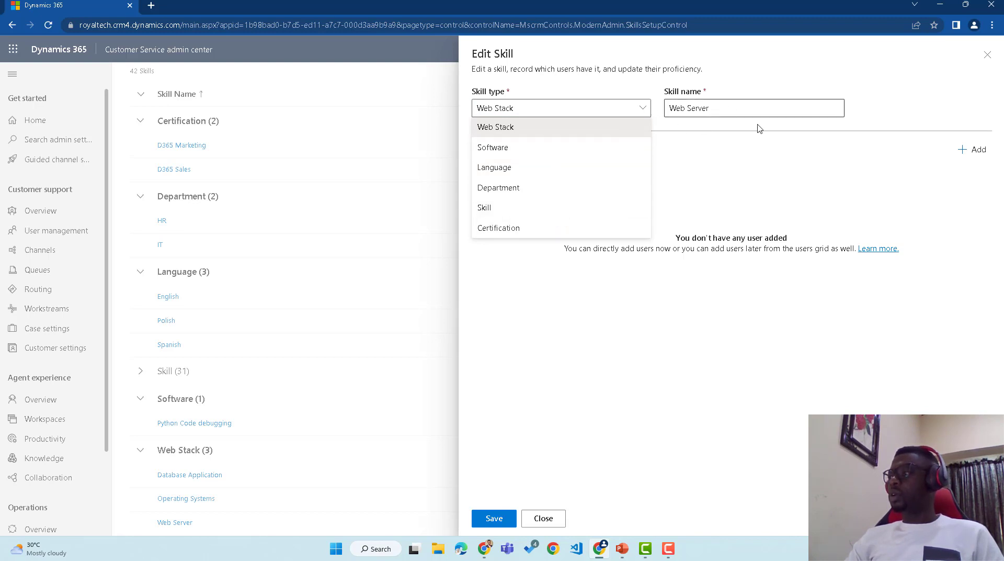
pyautogui.click(759, 201)
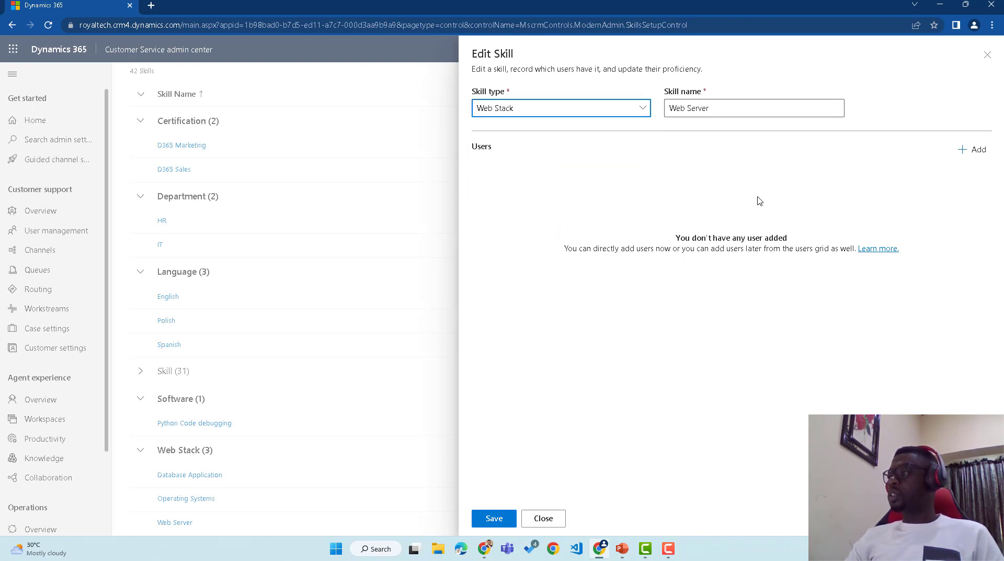
pyautogui.click(970, 151)
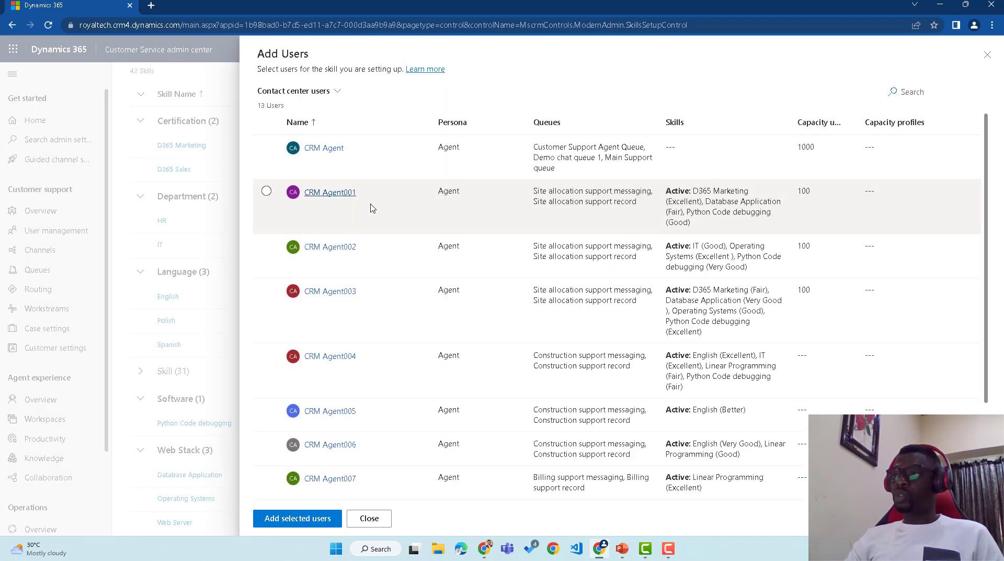
pyautogui.click(267, 290)
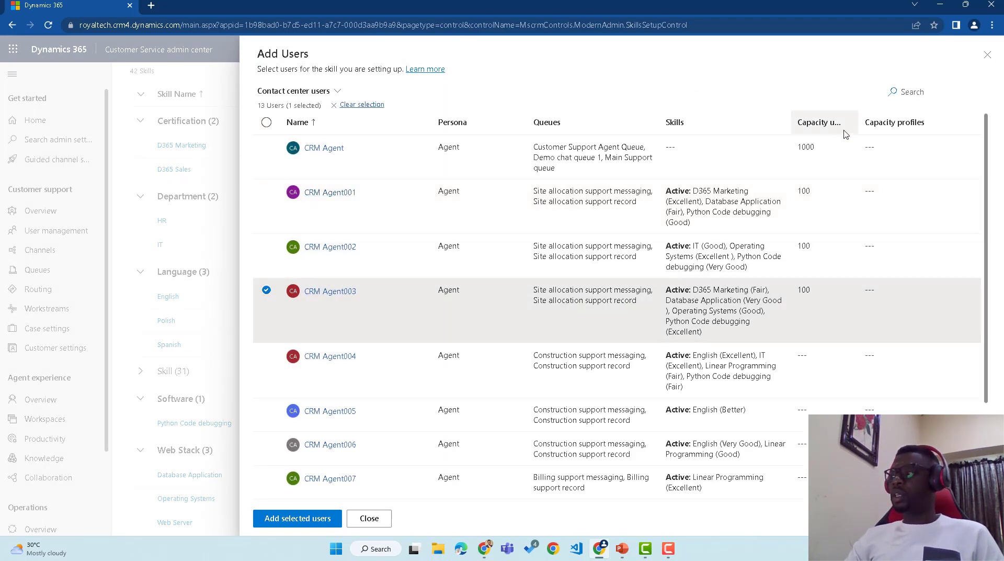
pyautogui.click(299, 517)
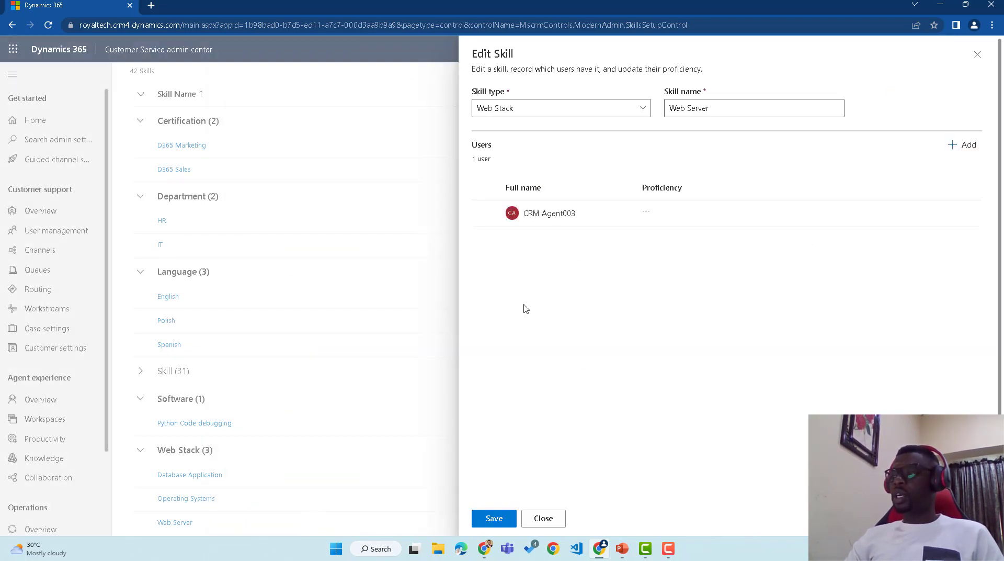
# Rate CRM Agent003 as Average on the Web stack scale rating, then save and close the Web Server skill.
pyautogui.click(665, 215)
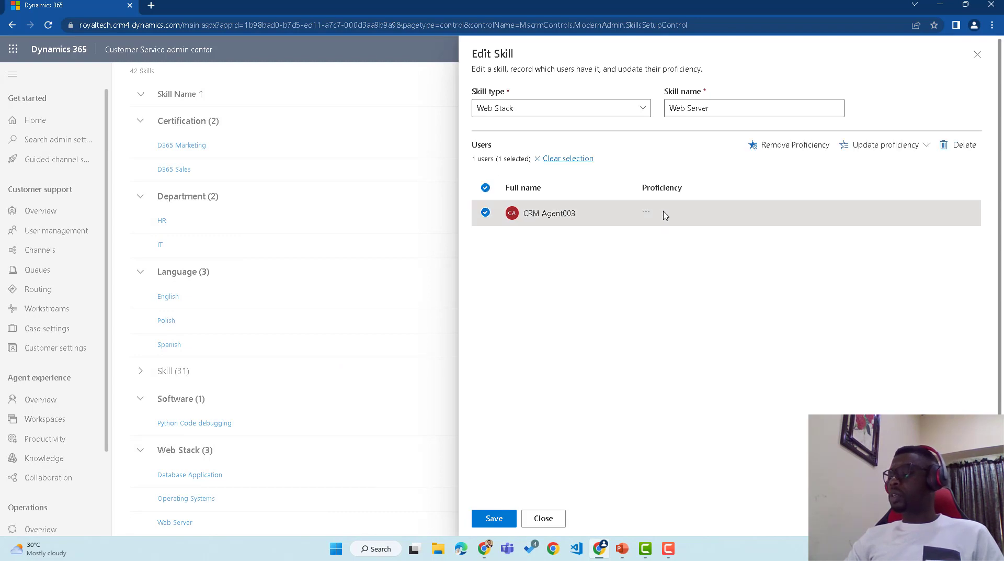
pyautogui.click(849, 145)
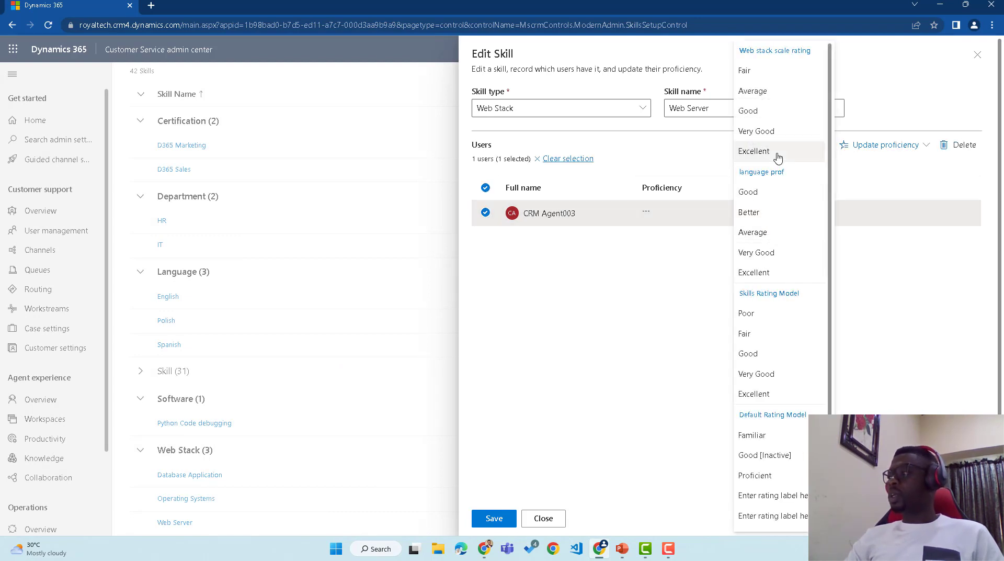
pyautogui.click(776, 92)
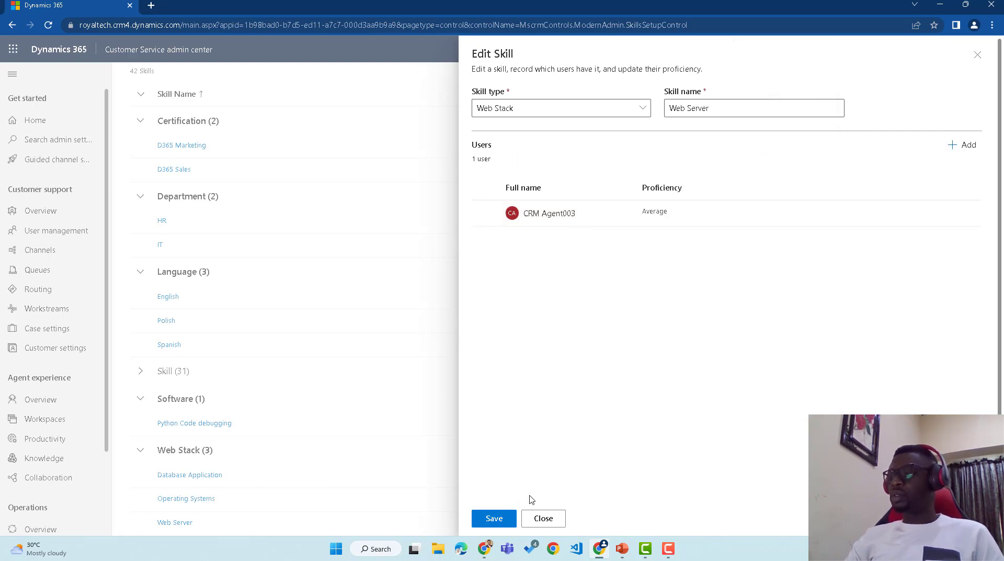
pyautogui.click(505, 518)
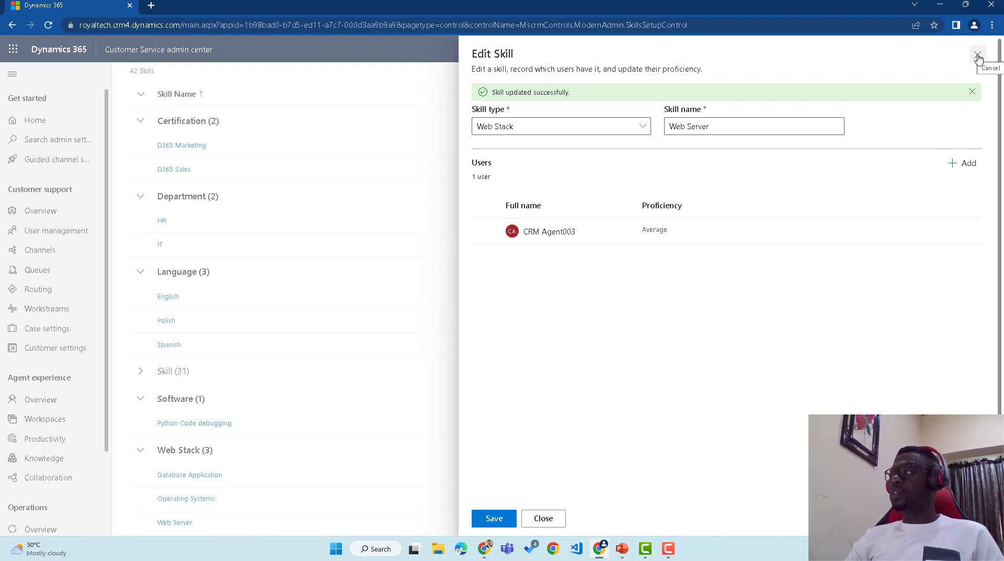
pyautogui.click(546, 517)
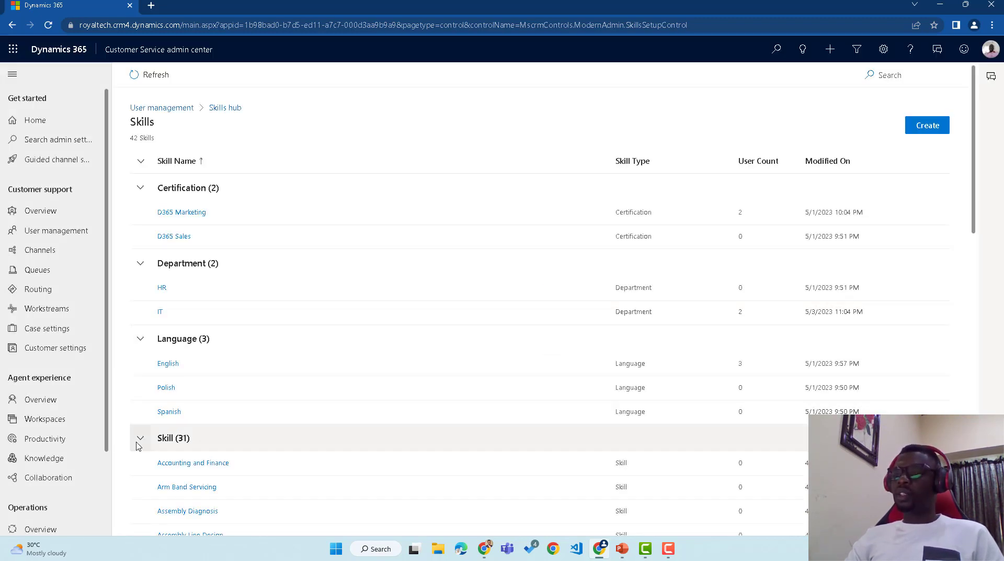
# Collapse the Skill and Software groups to review the Web Stack skills in the skills list.
pyautogui.click(139, 443)
pyautogui.click(141, 467)
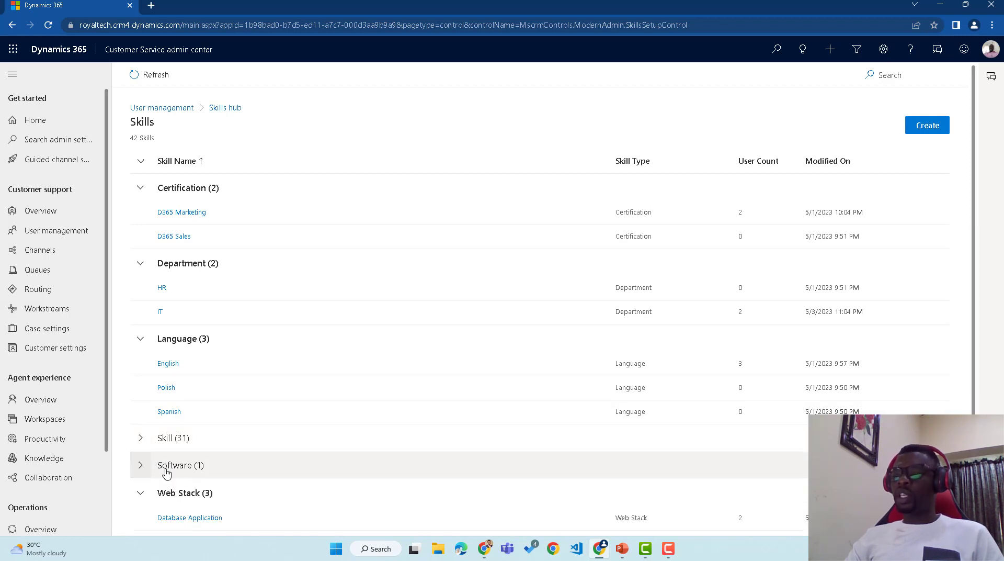
pyautogui.scroll(-1, 225, 473)
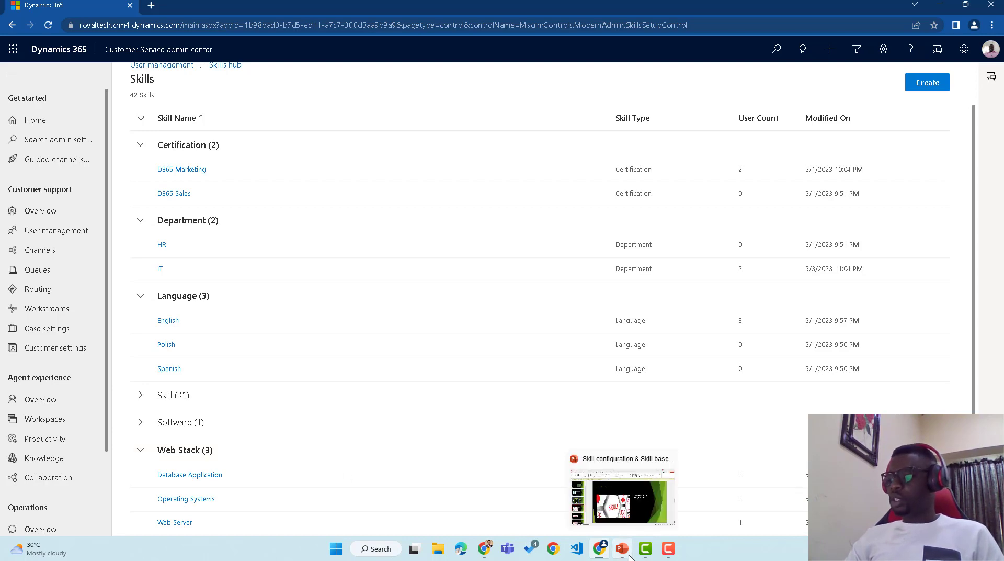
# Switch to the PowerPoint presentation and review the slides on rating scale configuration, skill assignment to agents, and workstream configuration.
pyautogui.click(623, 492)
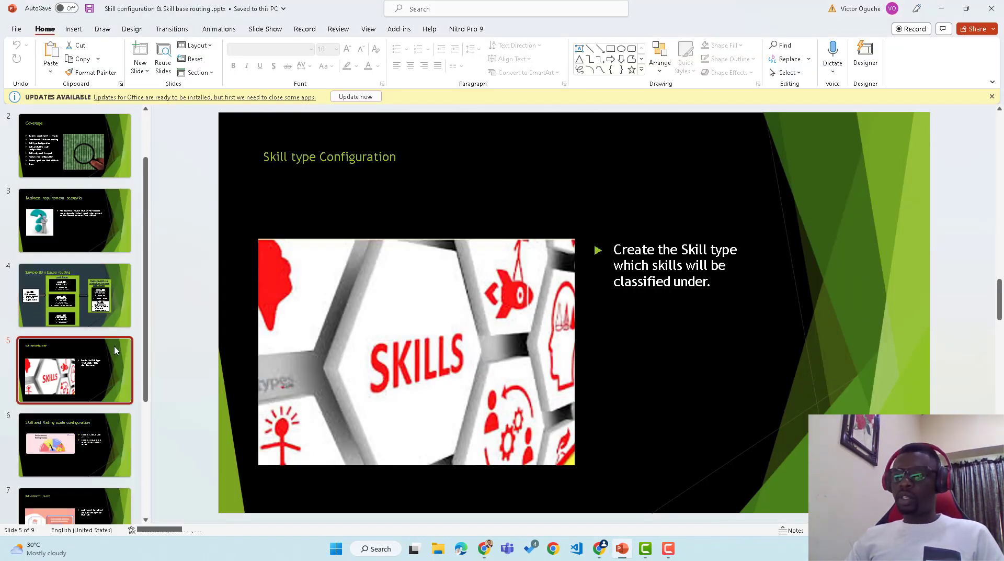
pyautogui.click(99, 432)
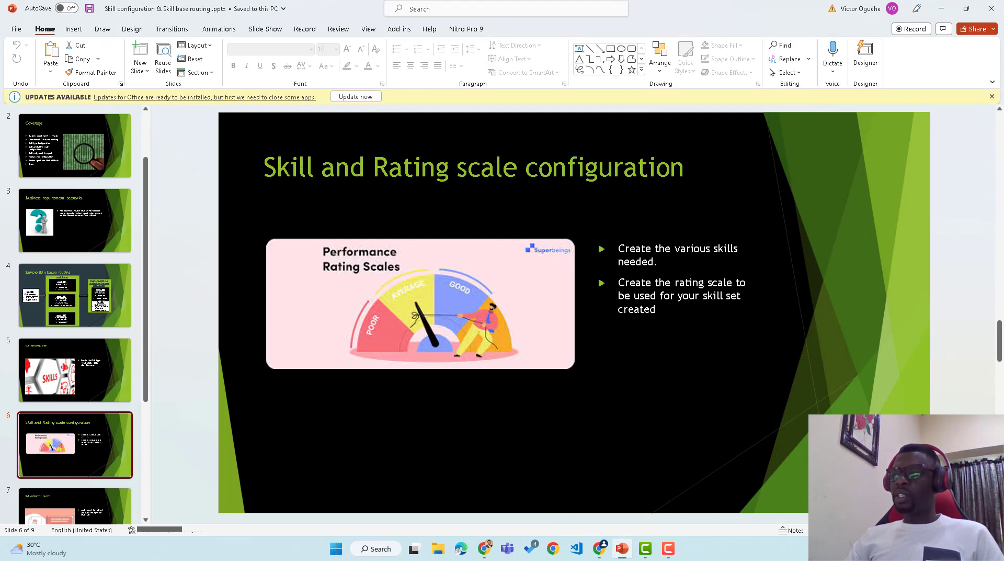
pyautogui.click(83, 506)
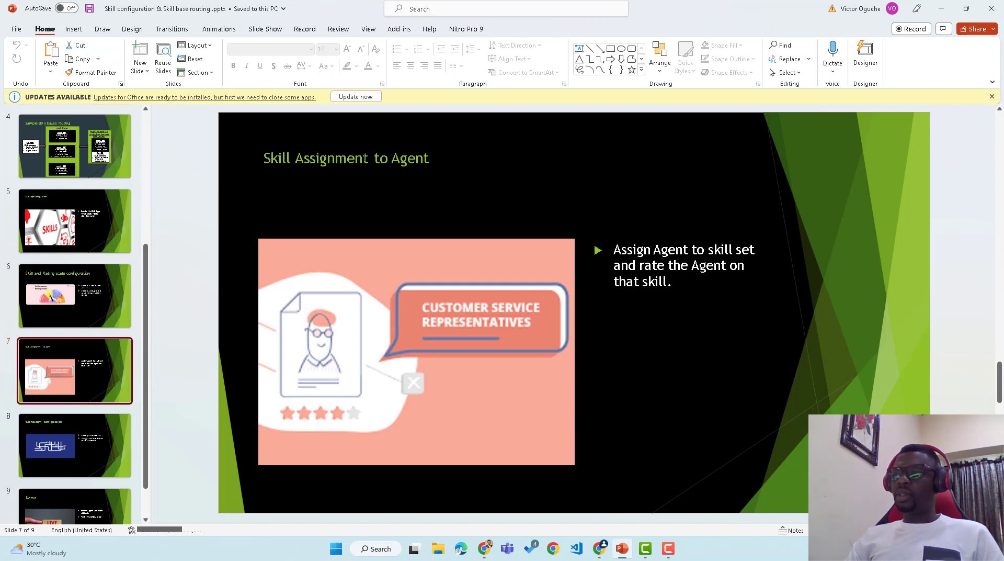
pyautogui.click(81, 441)
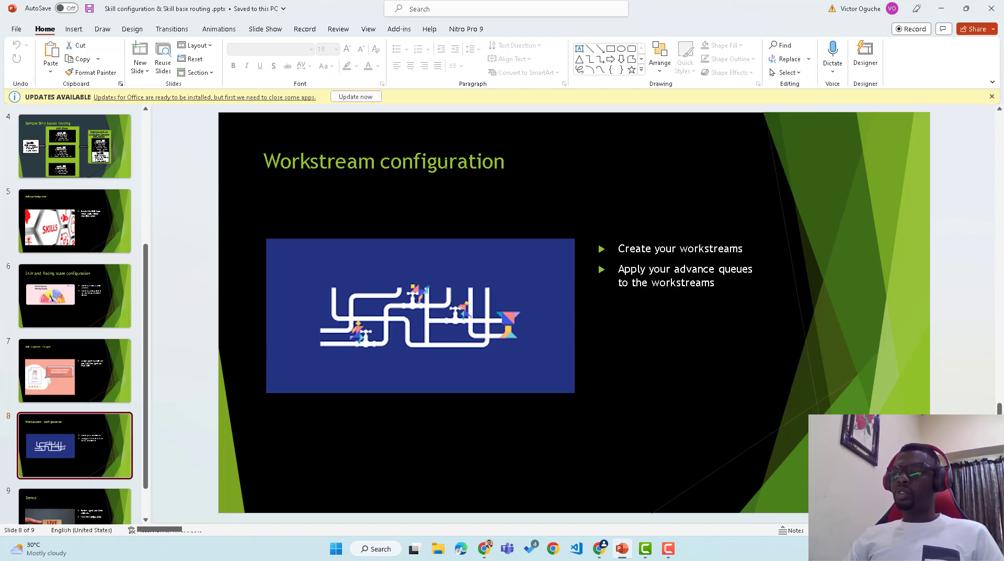
pyautogui.moveTo(600, 548)
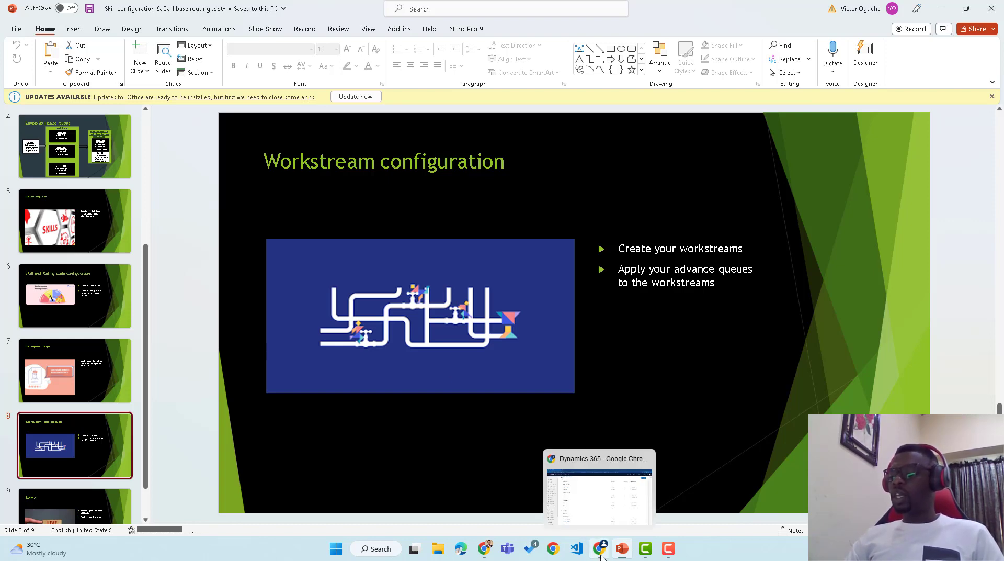
# Switch back to Dynamics 365 and create a workstream named "Web skill workstream" of type Record for cases.
pyautogui.click(616, 513)
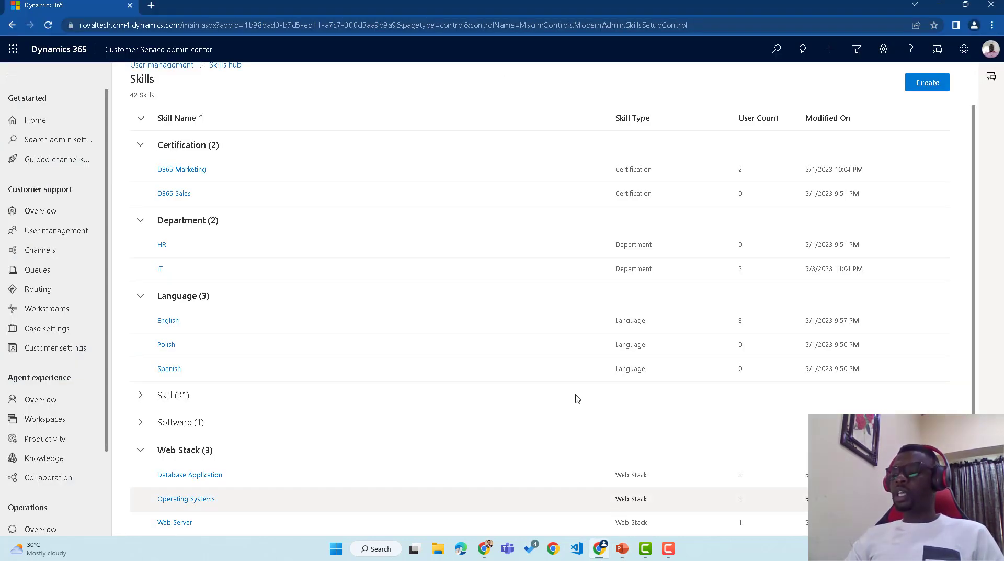
pyautogui.click(63, 310)
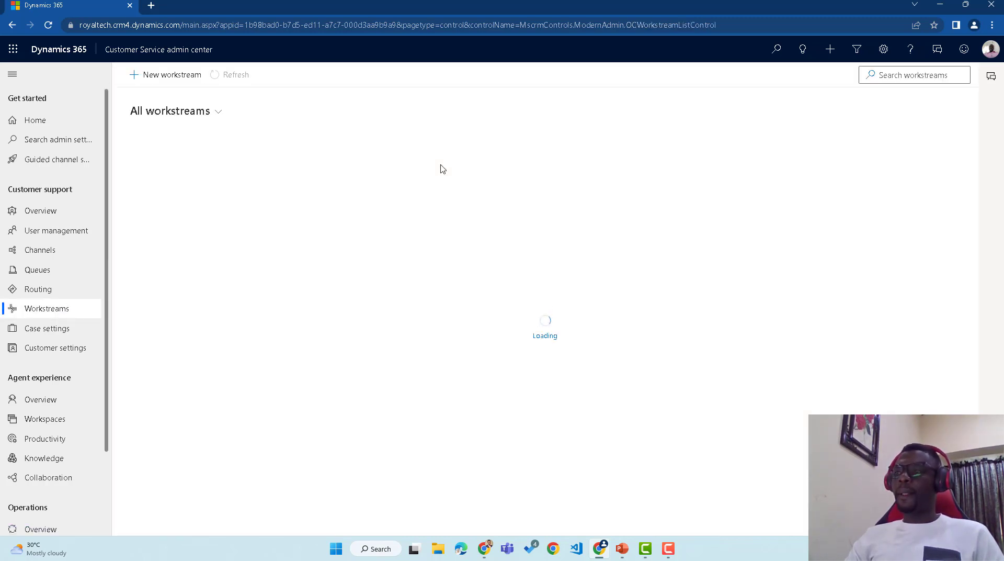
pyautogui.click(179, 74)
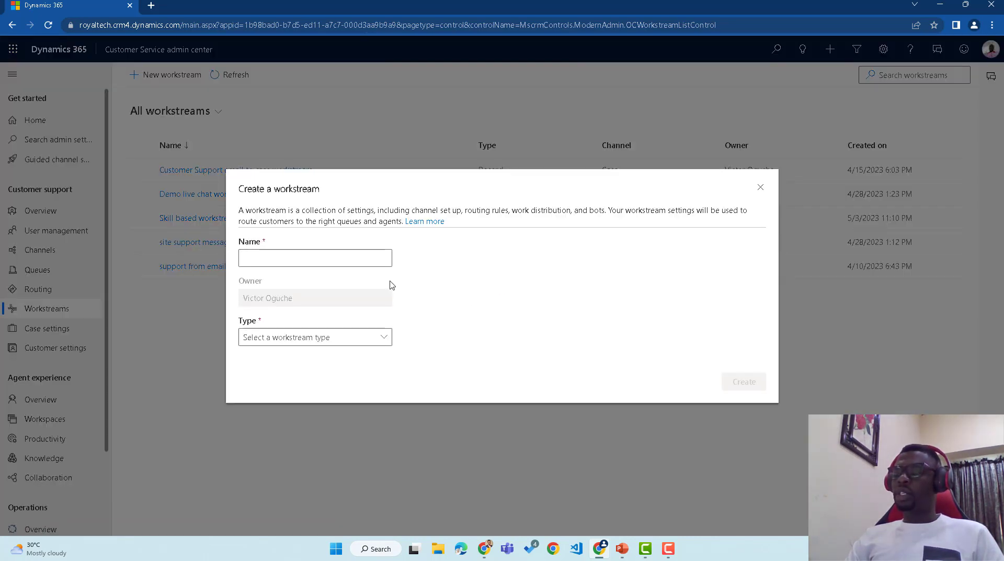
pyautogui.click(313, 257)
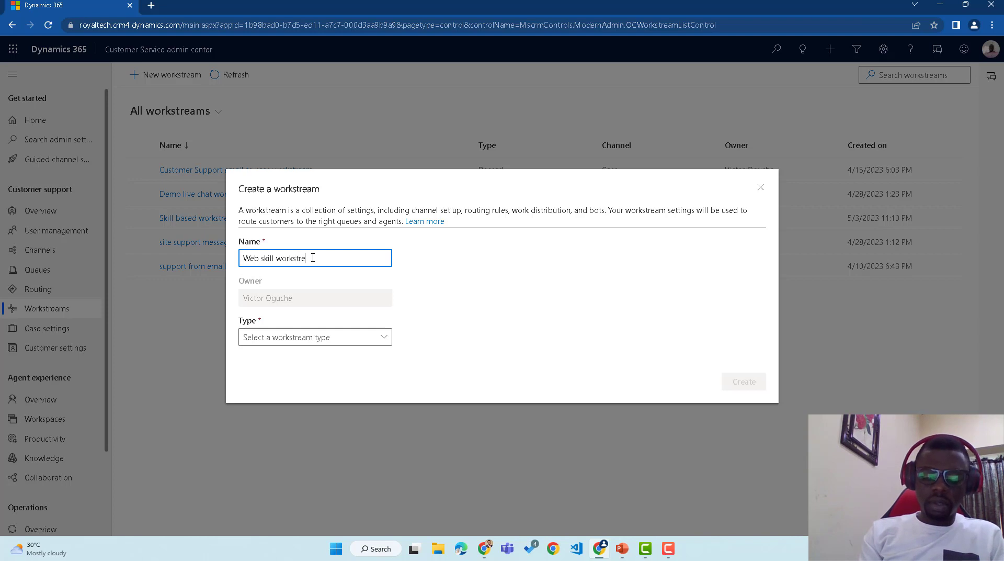
pyautogui.click(350, 337)
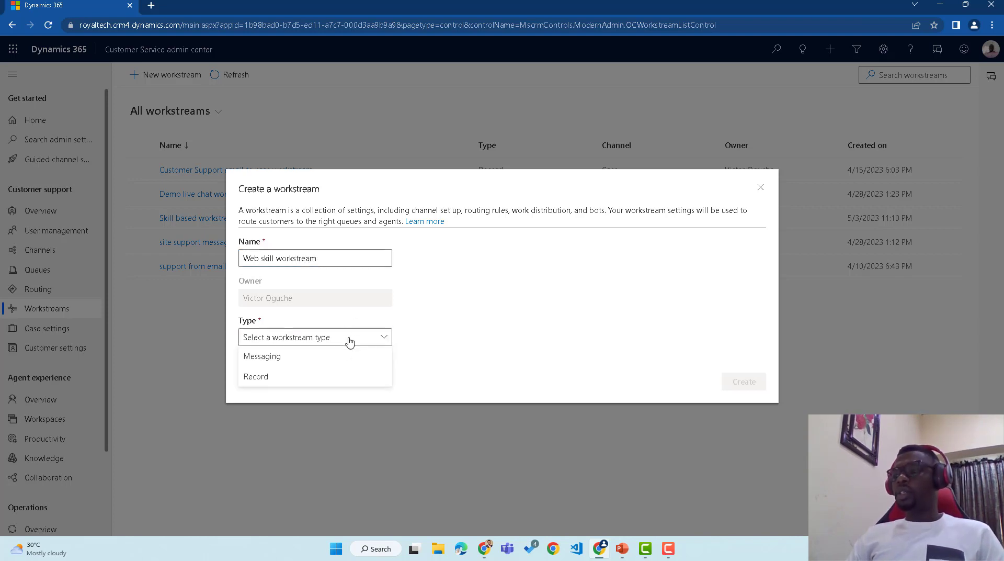
pyautogui.click(316, 382)
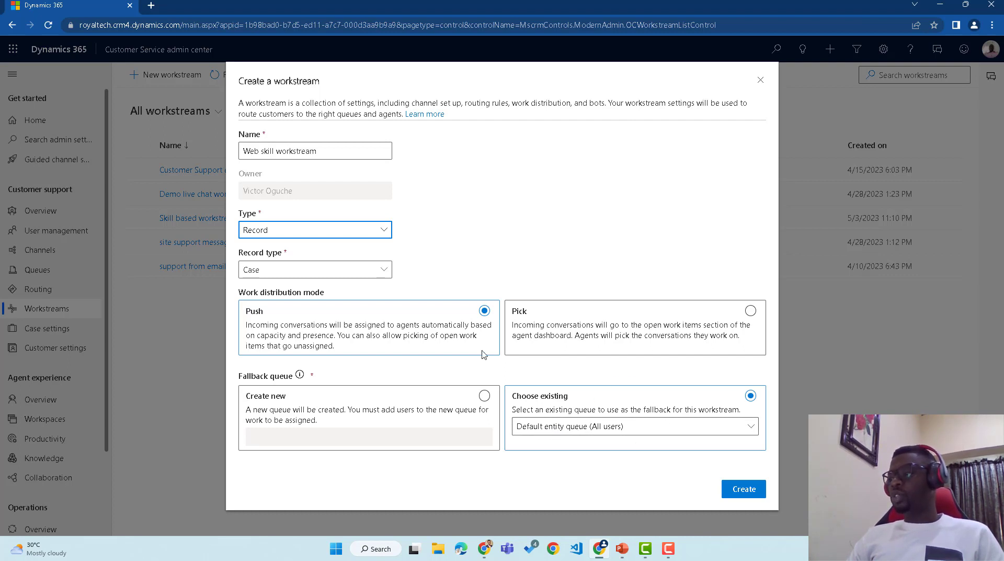
pyautogui.click(759, 494)
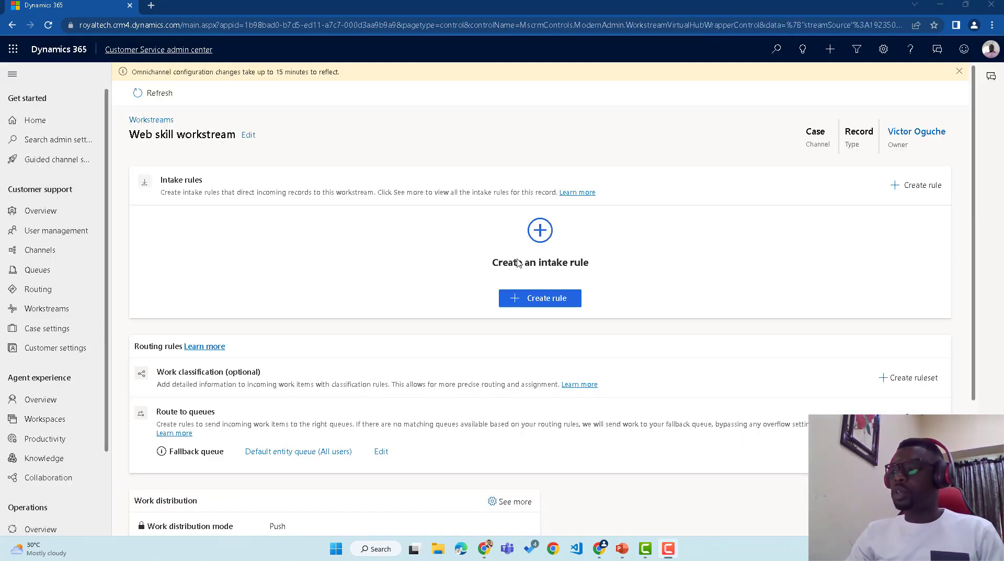
# Start an intake rule for the Web skill workstream and name it "Web skill intake".
pyautogui.click(551, 299)
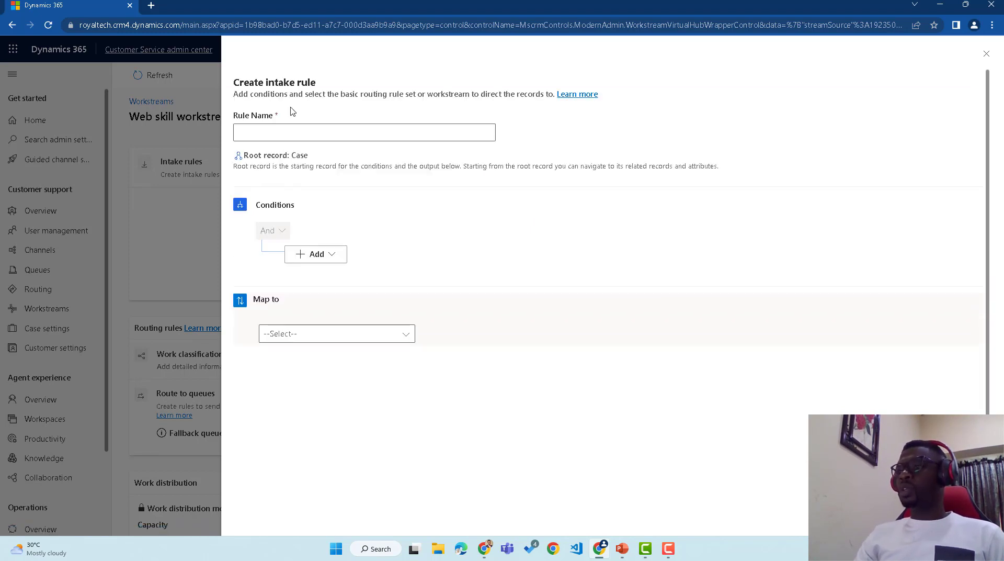
pyautogui.click(293, 133)
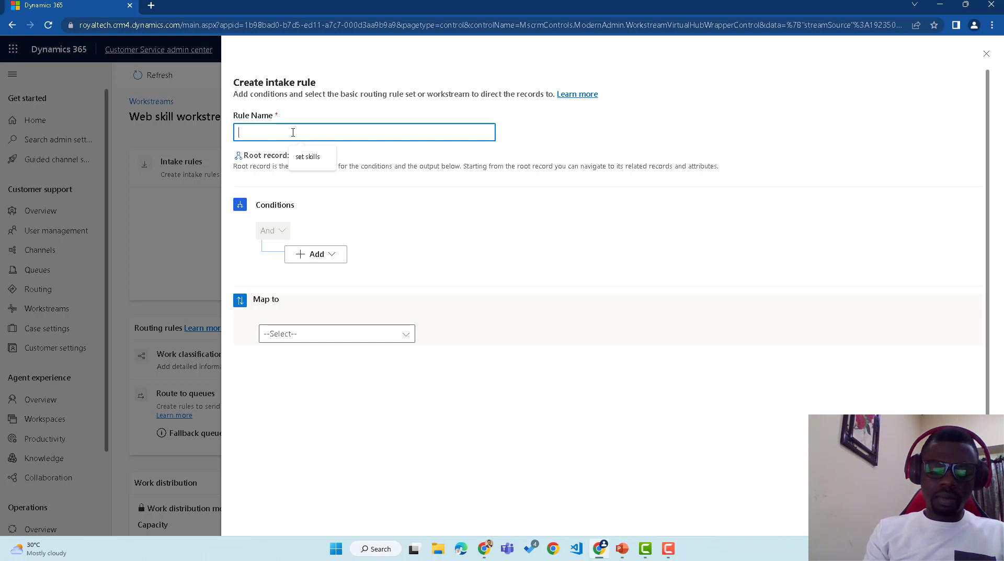
pyautogui.write('Web skill i')
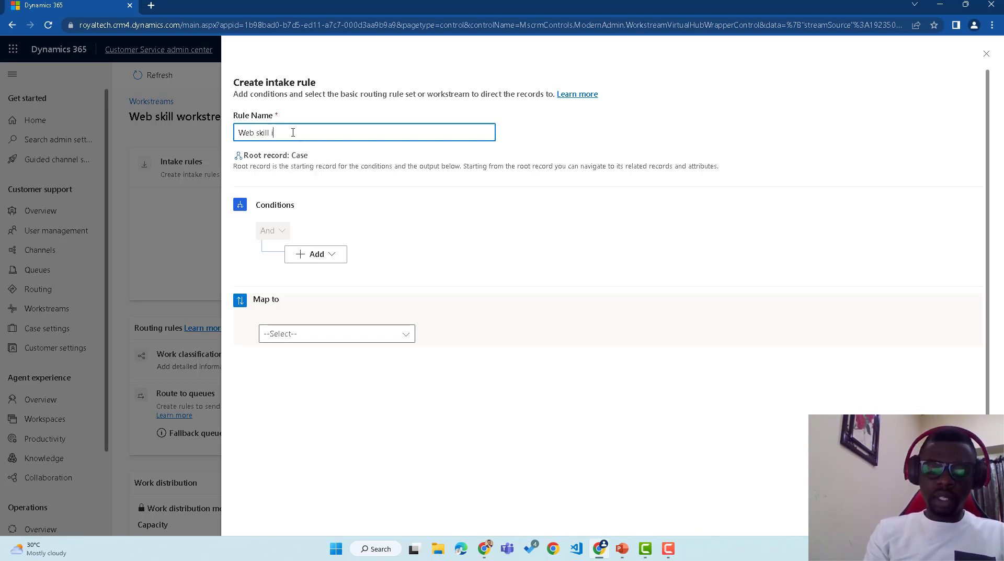
pyautogui.write('ntake')
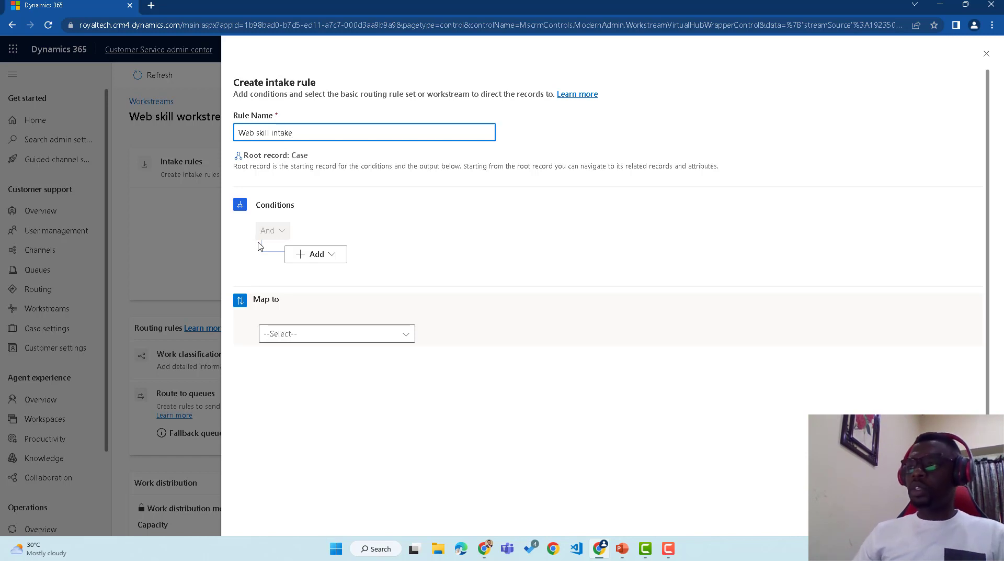
# Add a condition row to the Web skill intake rule and base it on the case's Group field.
pyautogui.click(331, 256)
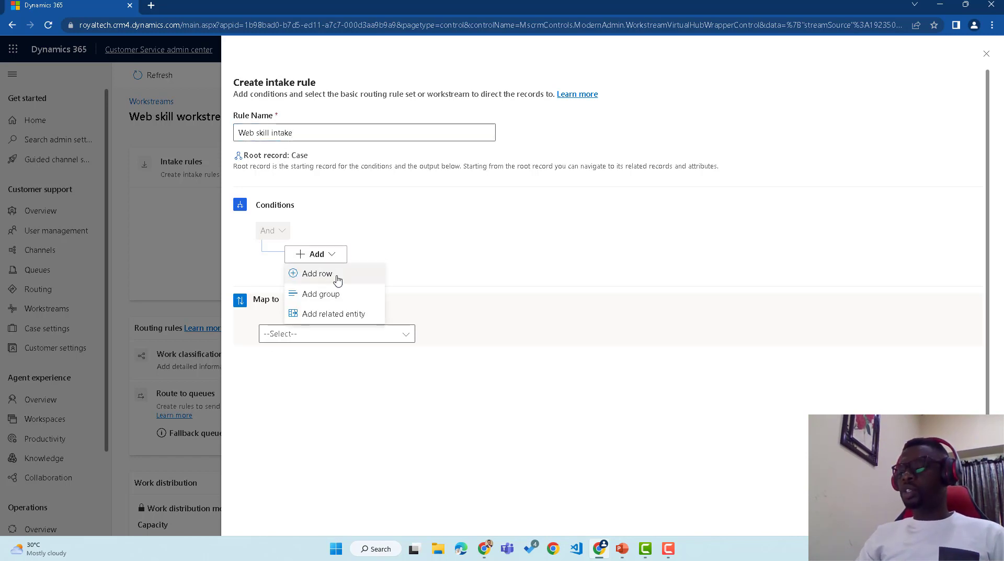
pyautogui.click(340, 278)
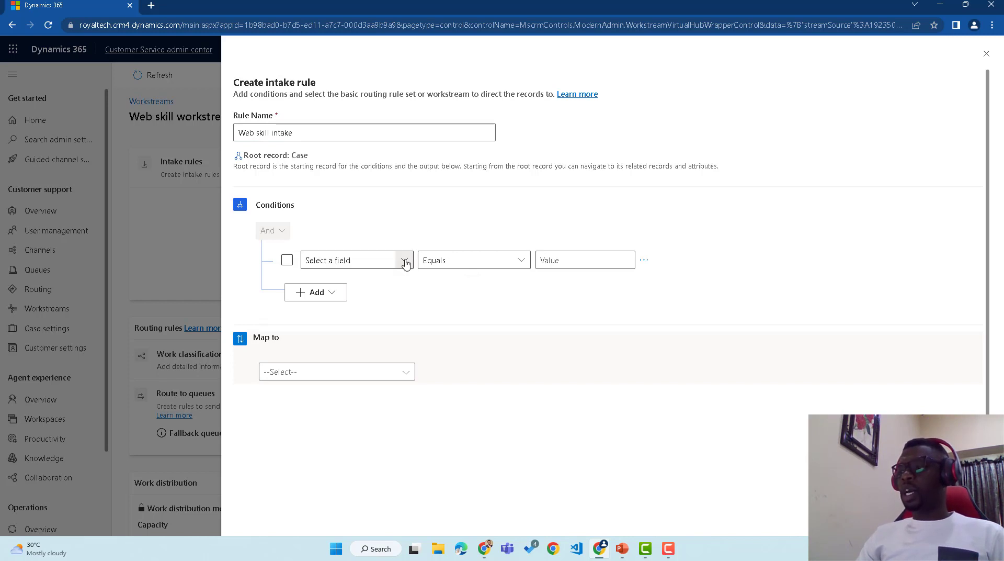
pyautogui.click(405, 263)
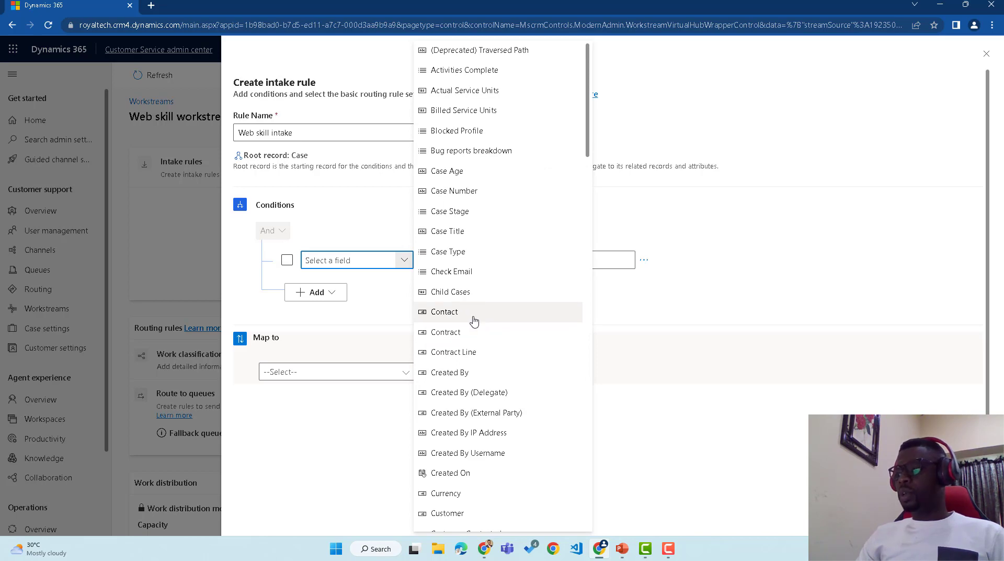
pyautogui.scroll(-3, 473, 322)
pyautogui.scroll(-3, 460, 397)
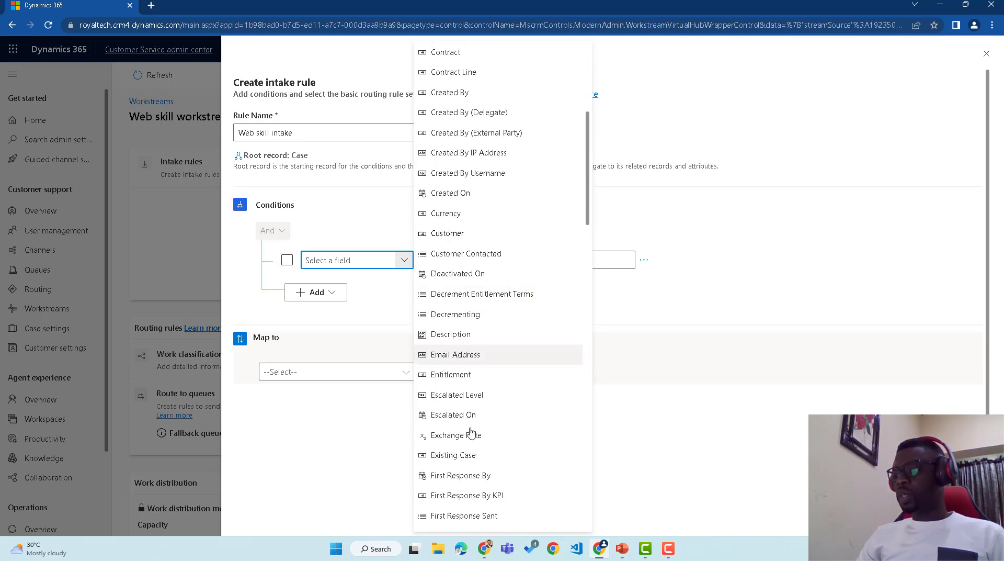
pyautogui.scroll(4, 471, 444)
pyautogui.scroll(-5, 472, 449)
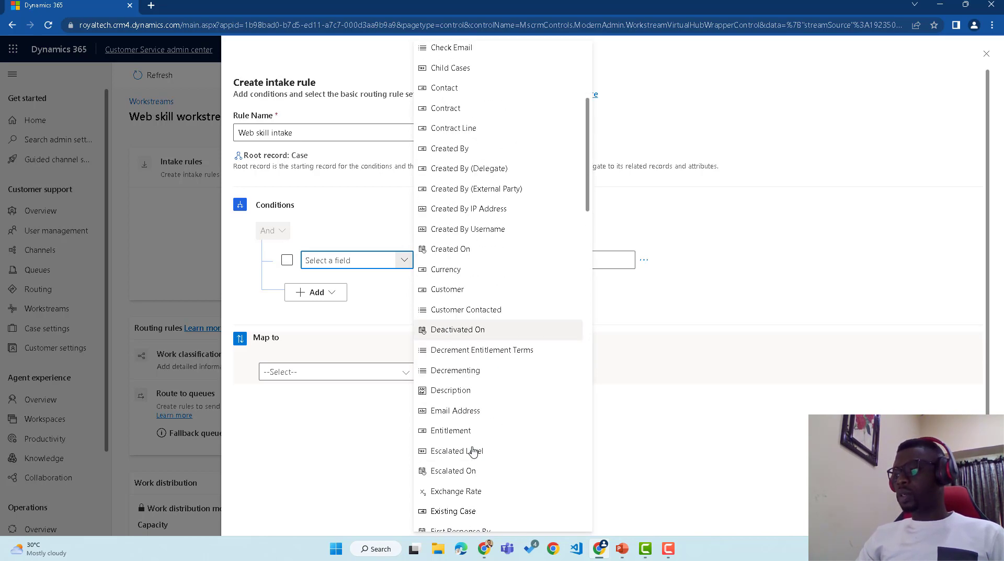
pyautogui.click(469, 505)
# Set the Group condition's values to Bug reports, New product feature requests, and Product improvement requests.
pyautogui.click(560, 260)
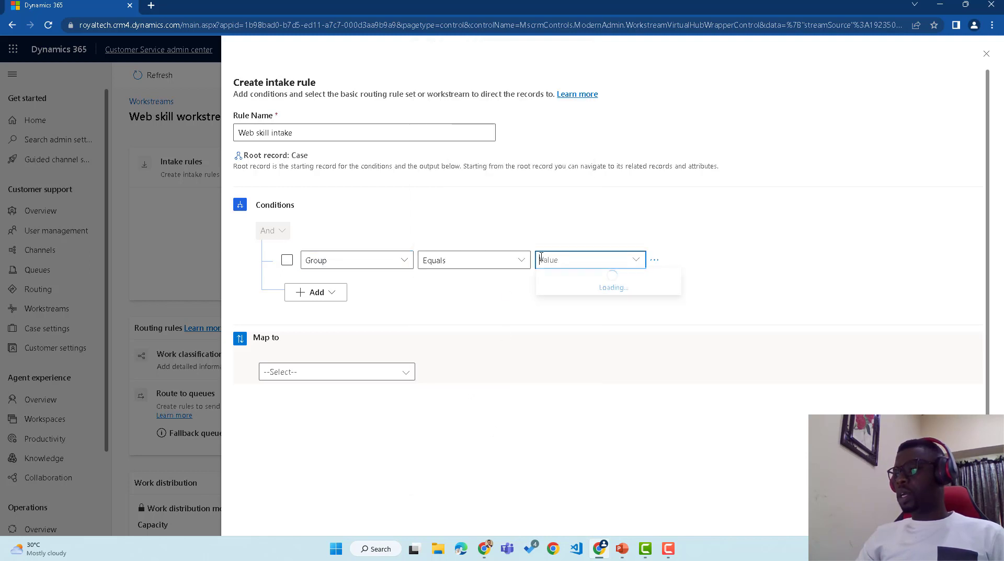
pyautogui.click(571, 280)
pyautogui.click(622, 260)
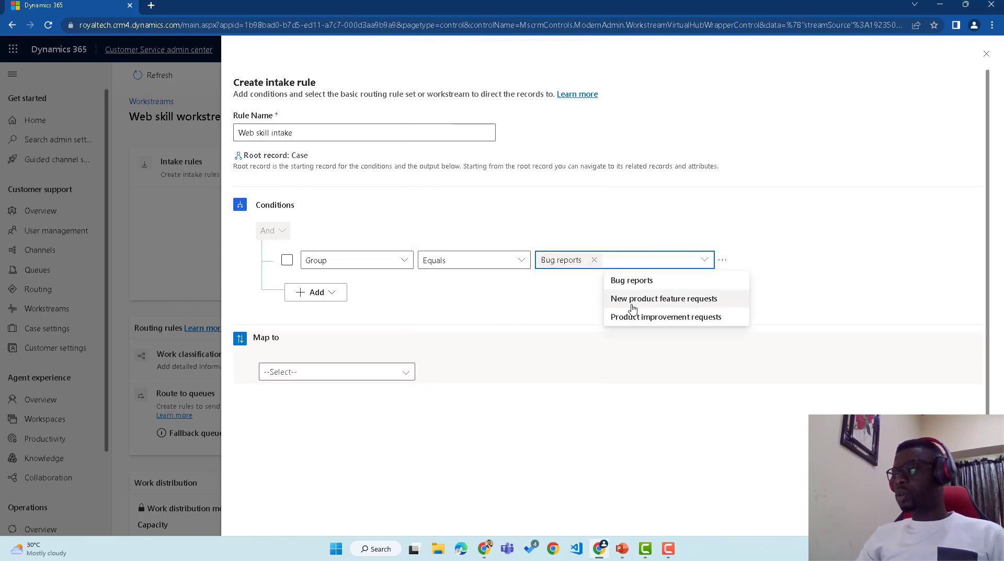
pyautogui.click(636, 298)
pyautogui.click(764, 260)
pyautogui.click(757, 317)
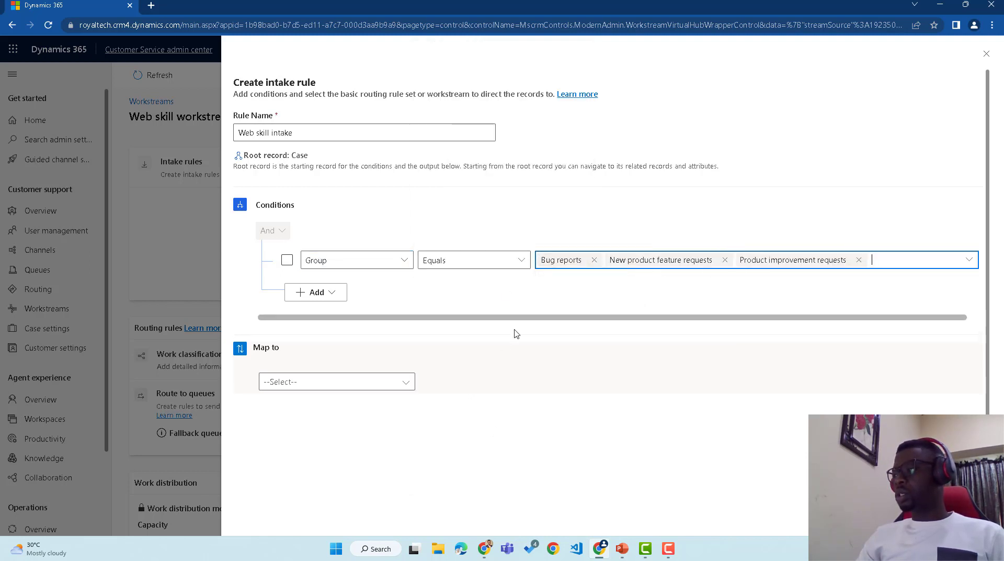
# Save the intake rule mapped to the workstream "Web skill workstream", and reopen the saved rule to check its settings.
pyautogui.click(406, 382)
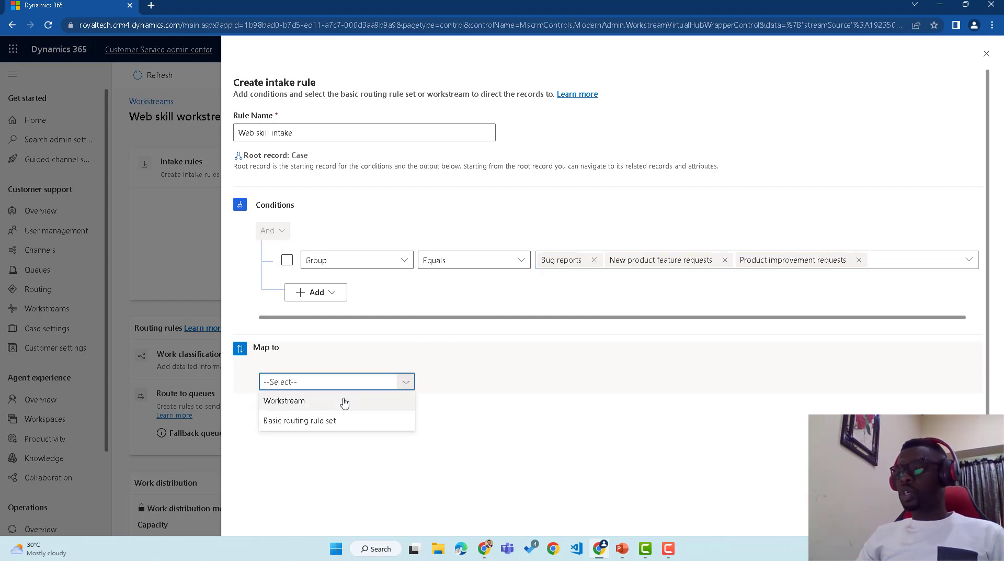
pyautogui.click(343, 399)
pyautogui.click(514, 381)
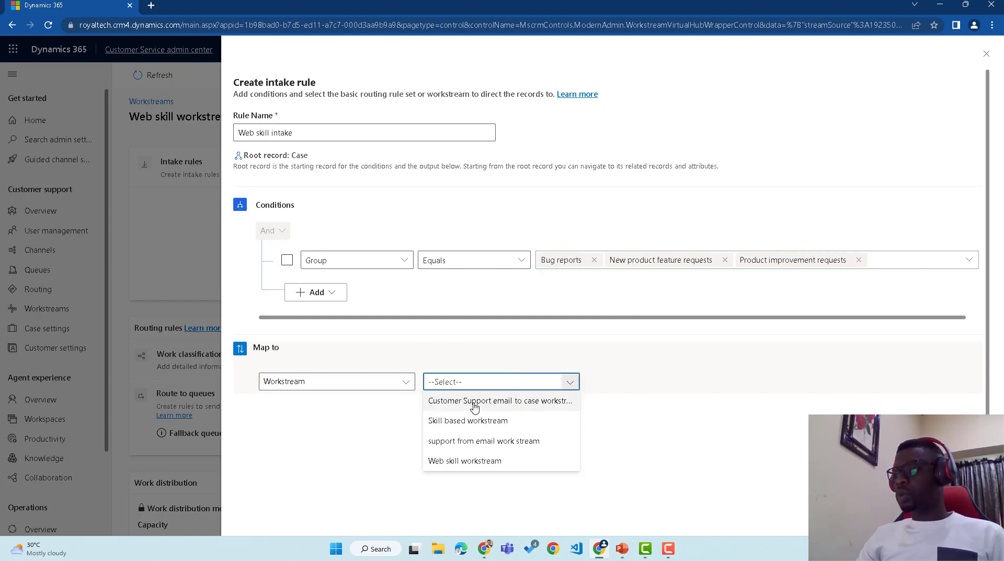
pyautogui.click(474, 463)
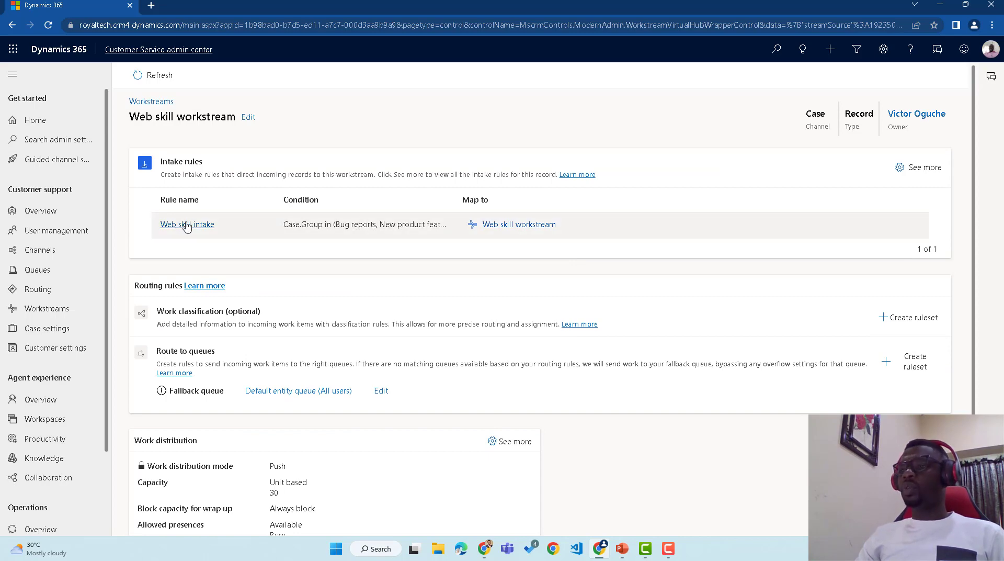
pyautogui.click(186, 225)
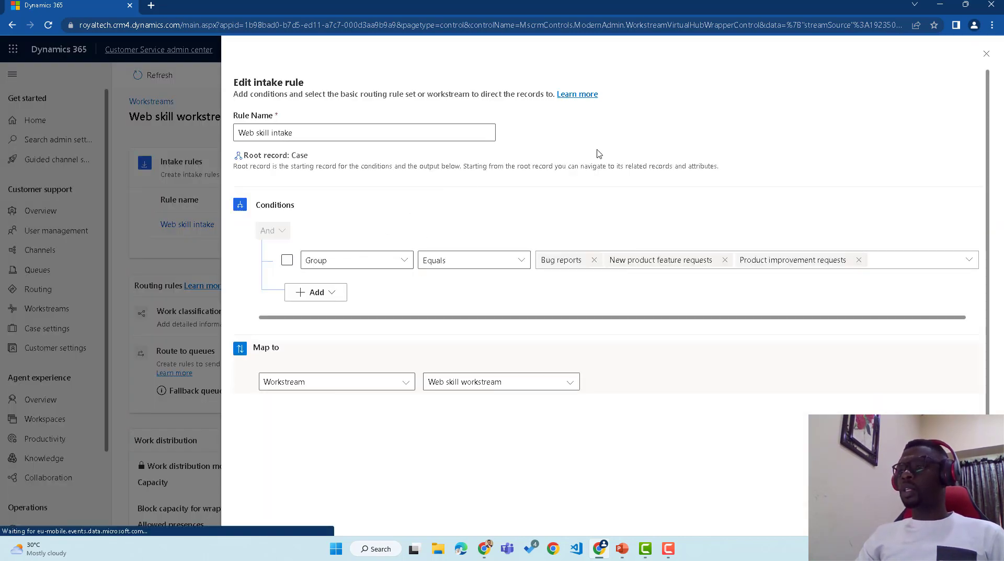
pyautogui.click(986, 55)
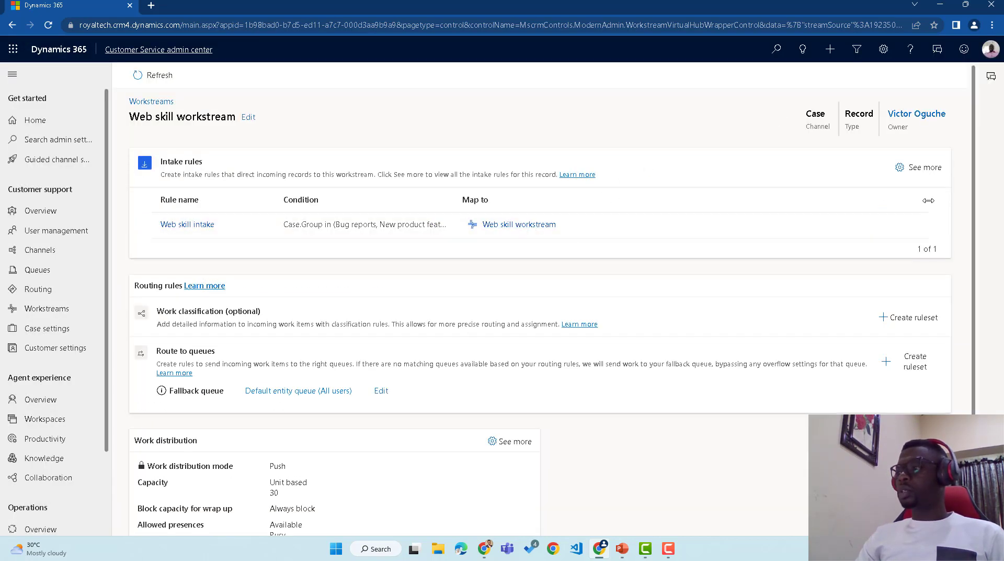
# Move the Web skill intake rule to first place in the intake rules decision list, and recheck the order from the workstream.
pyautogui.click(919, 168)
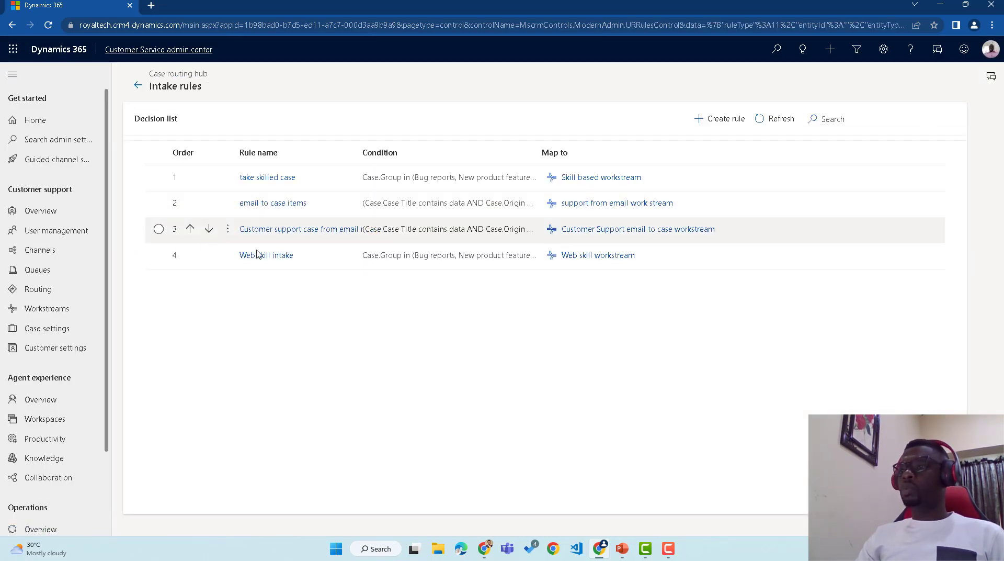
pyautogui.click(190, 255)
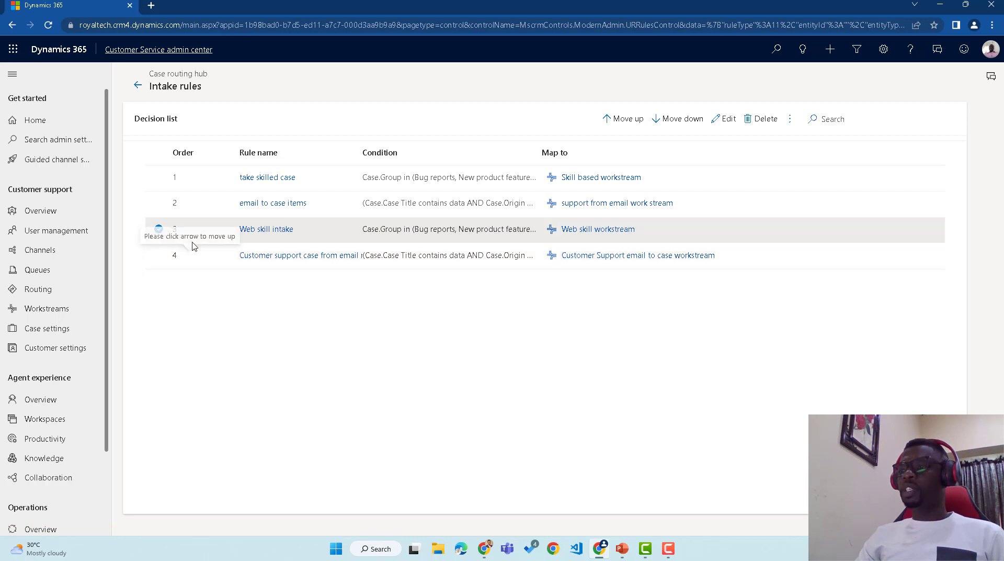
pyautogui.click(190, 229)
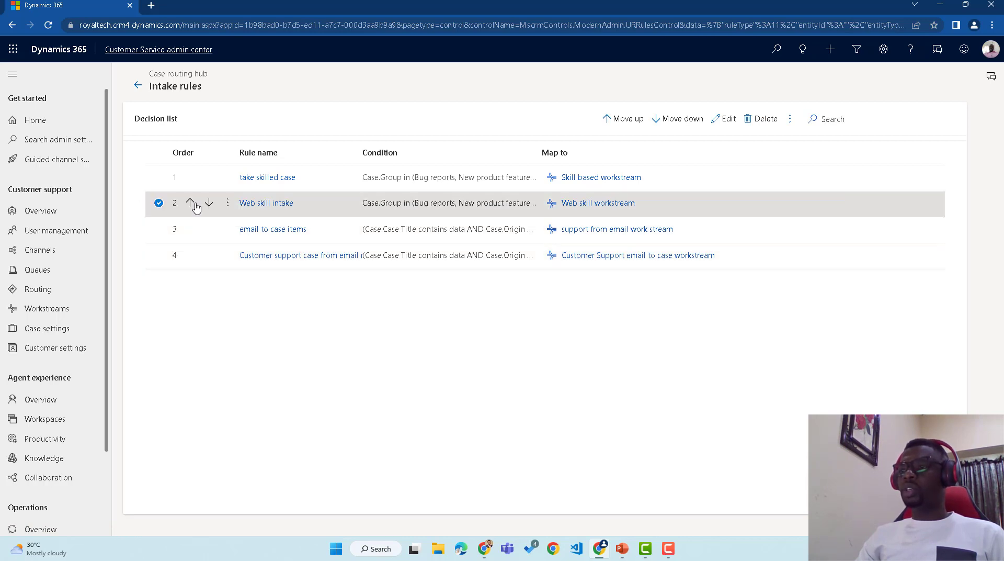
pyautogui.click(190, 203)
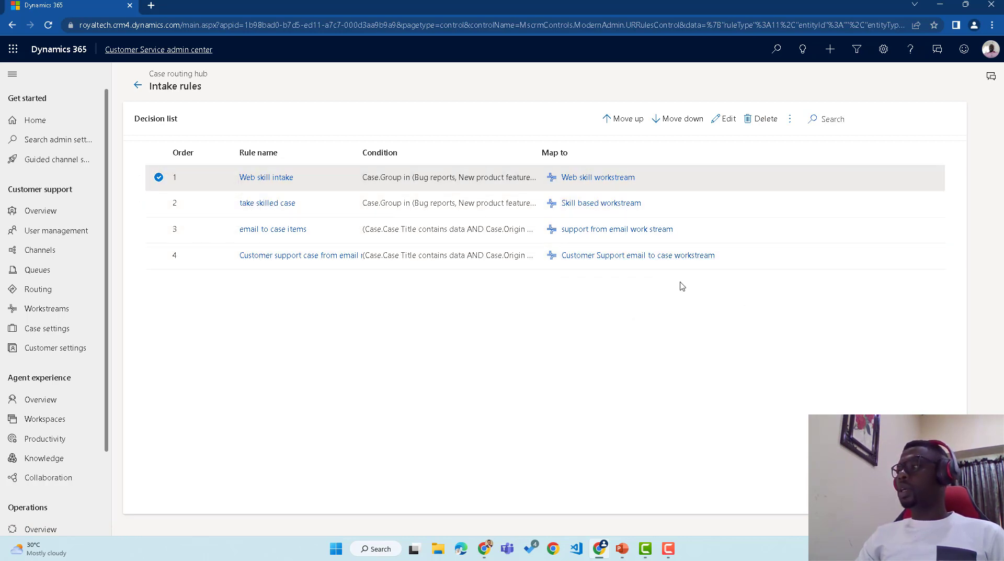
pyautogui.click(138, 87)
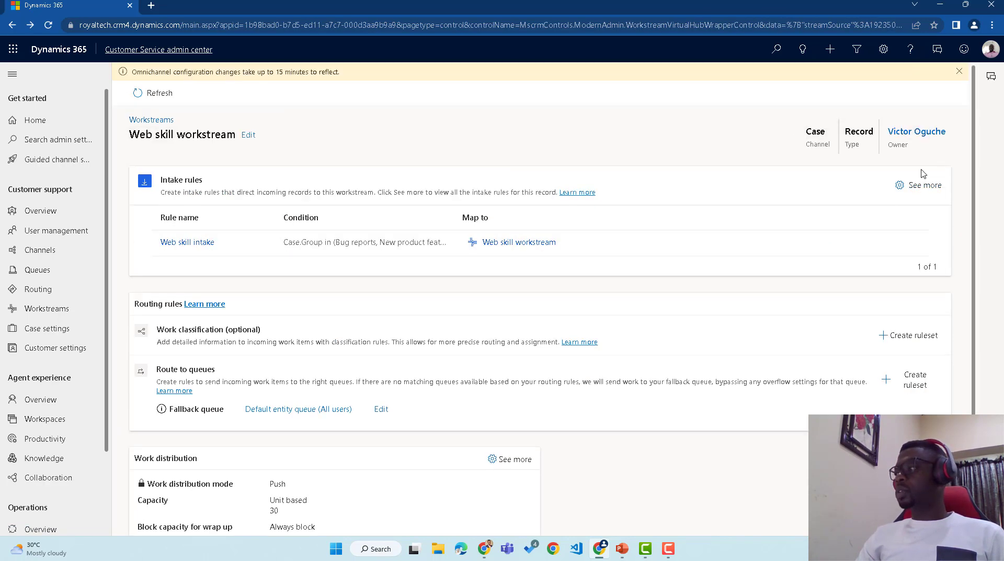
pyautogui.click(933, 184)
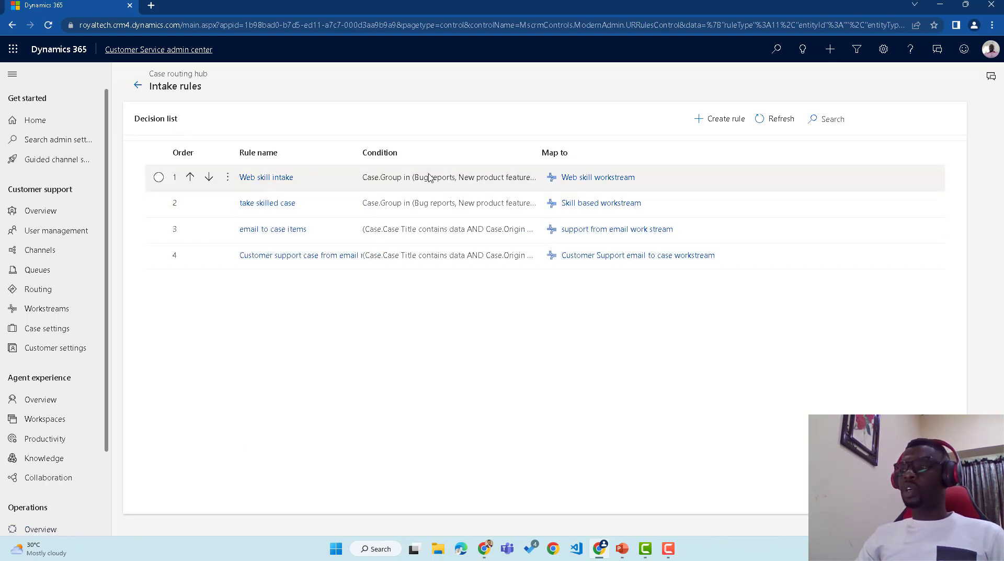
pyautogui.click(138, 85)
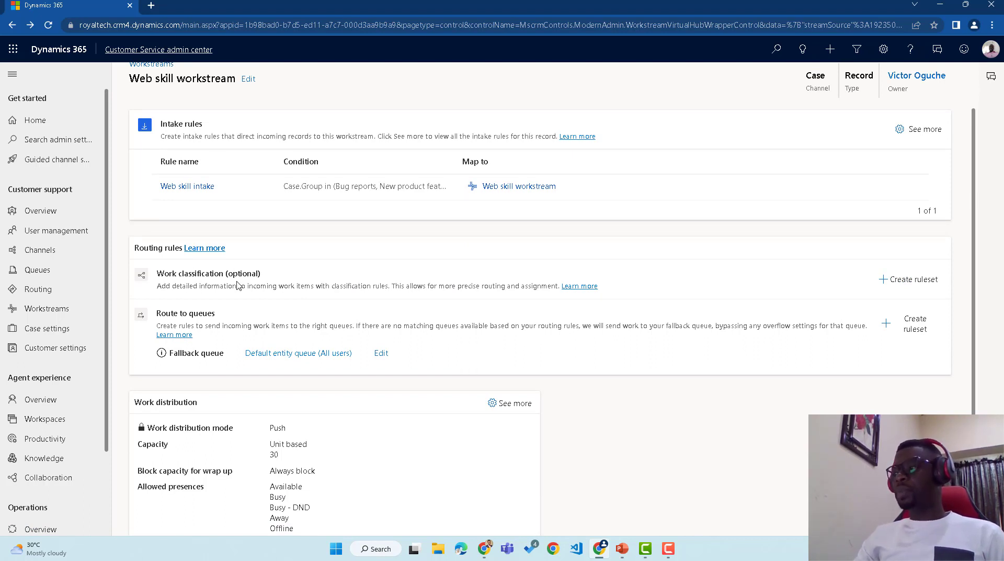
# Create a work classification ruleset of type Logical rules named "Set skills on case" for the Web skill workstream.
pyautogui.click(914, 281)
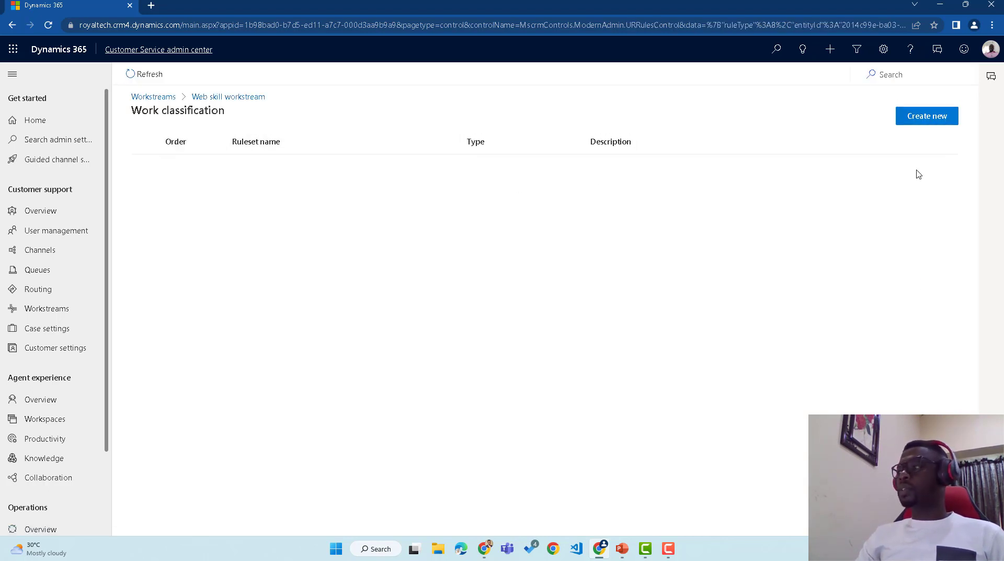
pyautogui.click(930, 117)
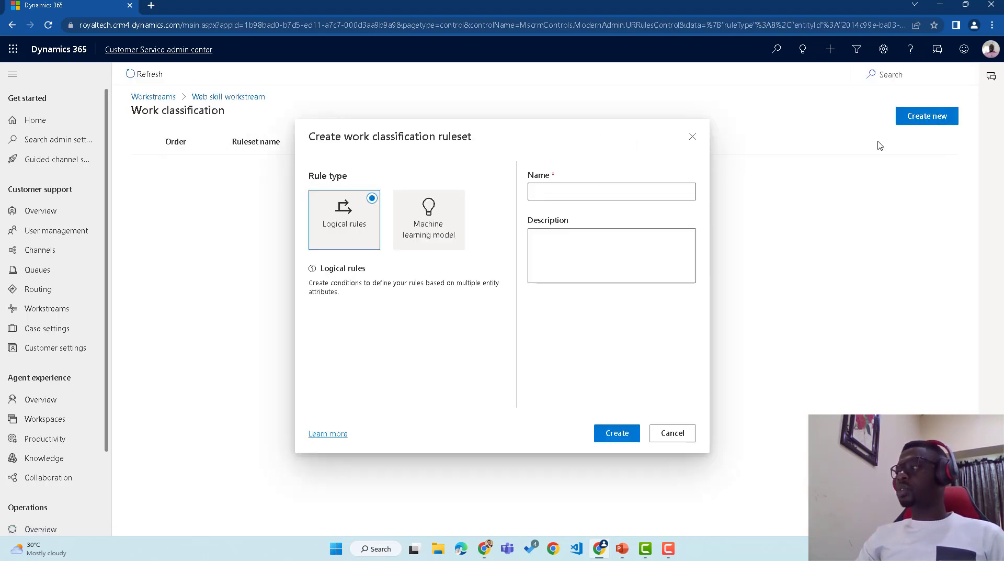
pyautogui.click(562, 191)
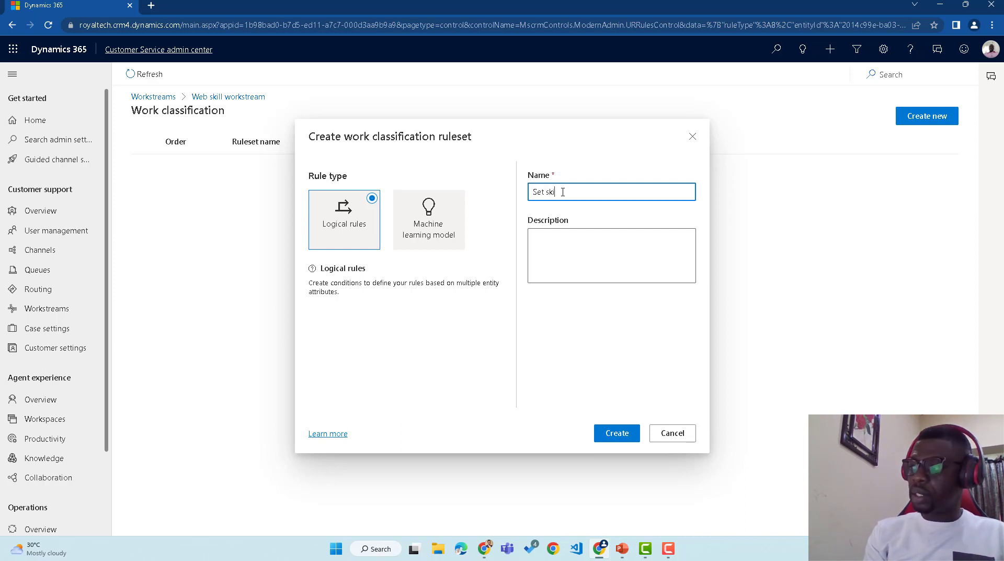
pyautogui.write('Set skills on ')
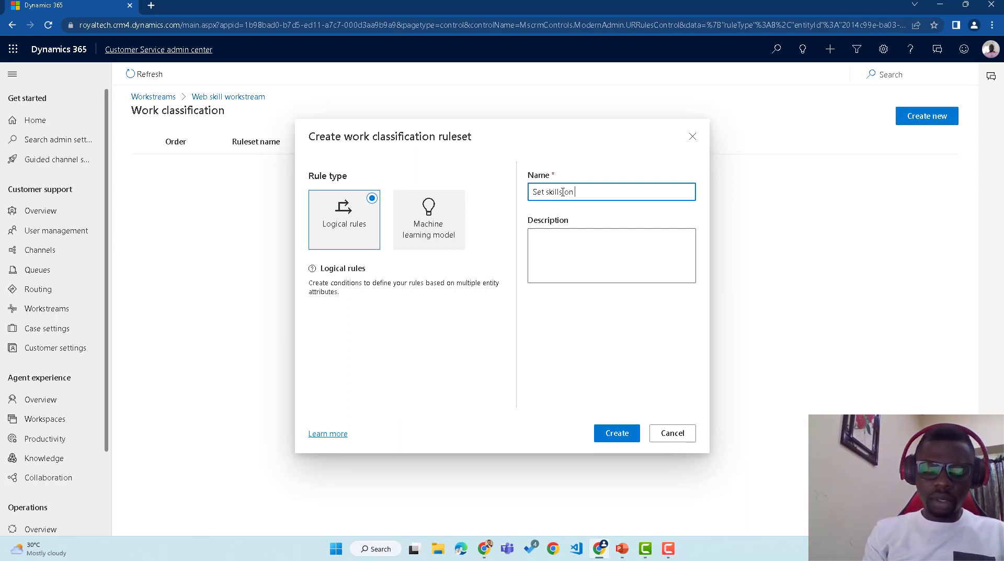
pyautogui.write('case')
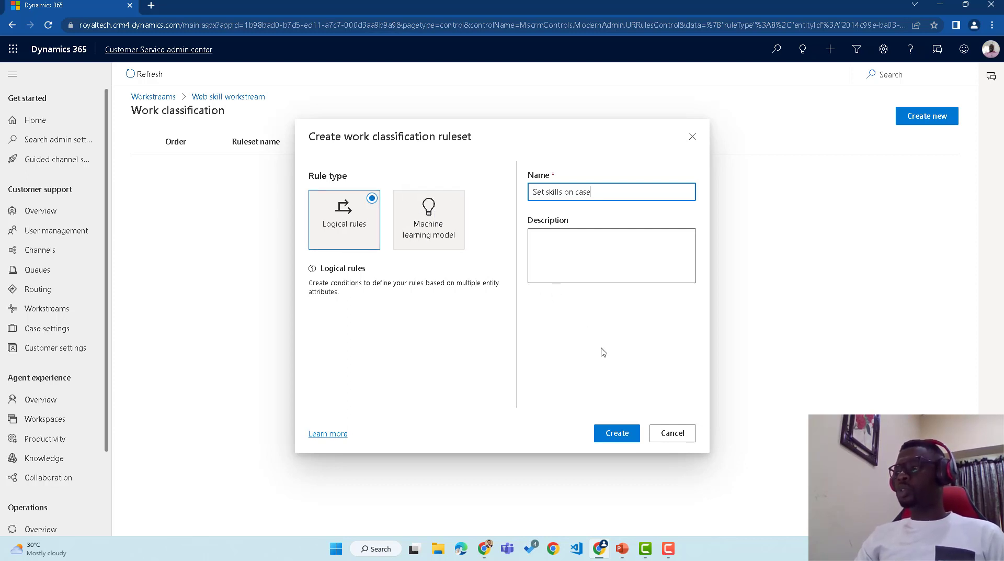
pyautogui.click(618, 434)
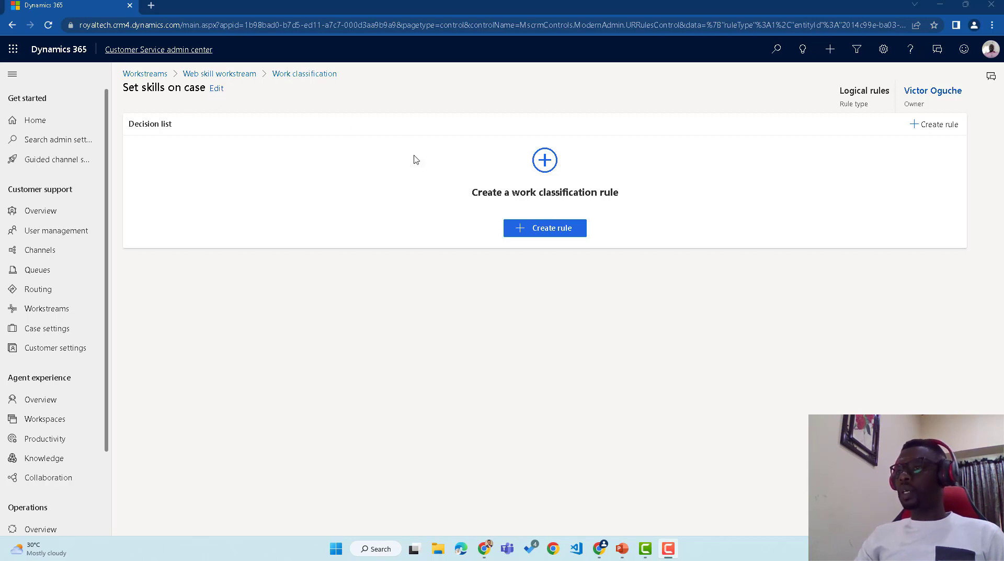
# Start a work classification rule in the Set skills on case ruleset and name it "web stack rule".
pyautogui.click(552, 231)
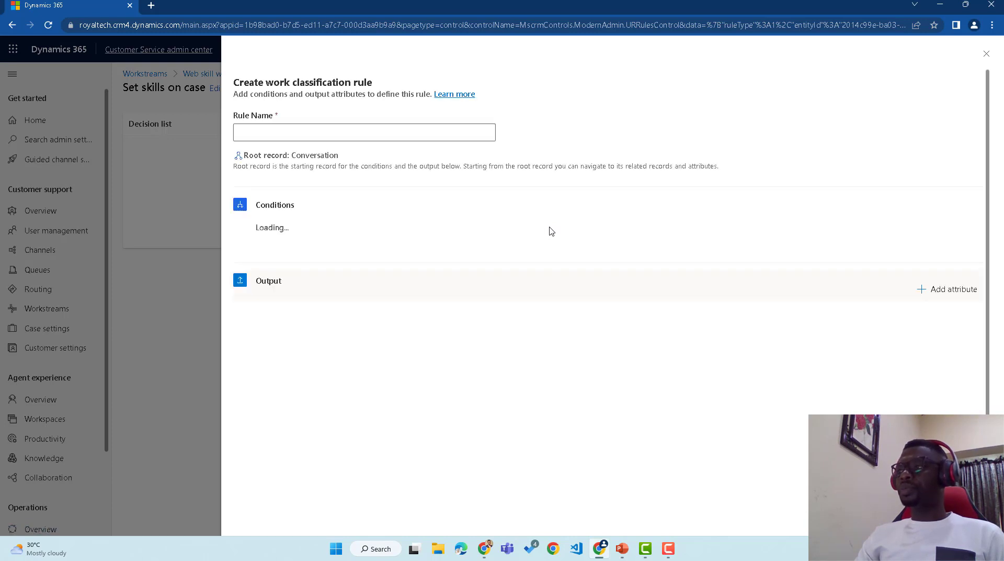
pyautogui.click(363, 132)
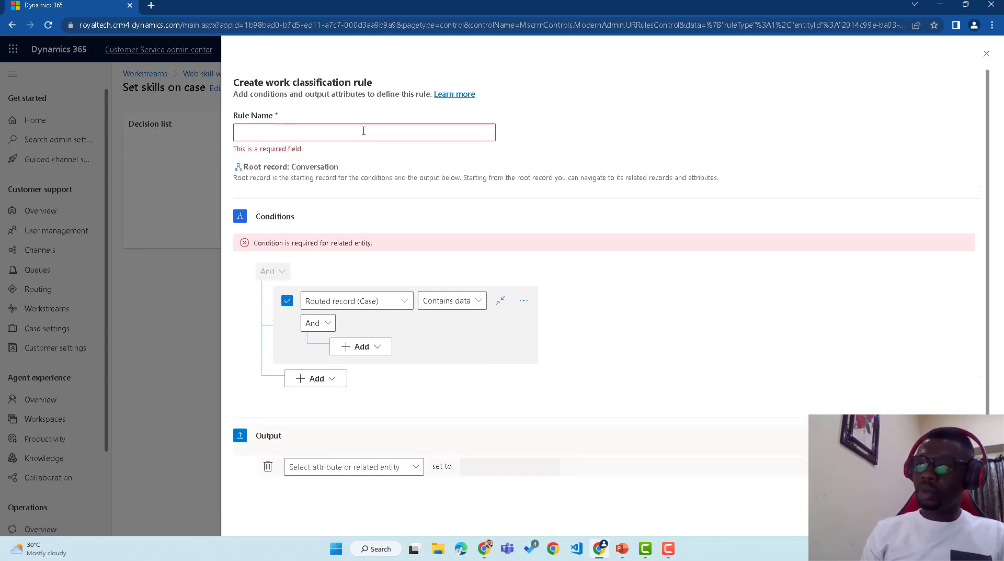
pyautogui.click(364, 131)
pyautogui.write('web')
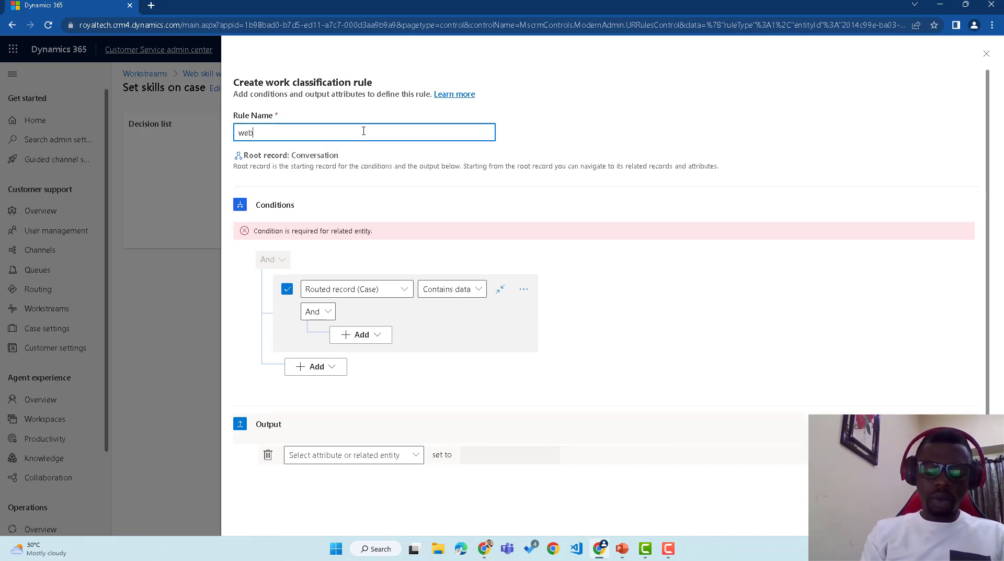
pyautogui.press('BackSpace')
pyautogui.press('BackSpace')
pyautogui.press('BackSpace')
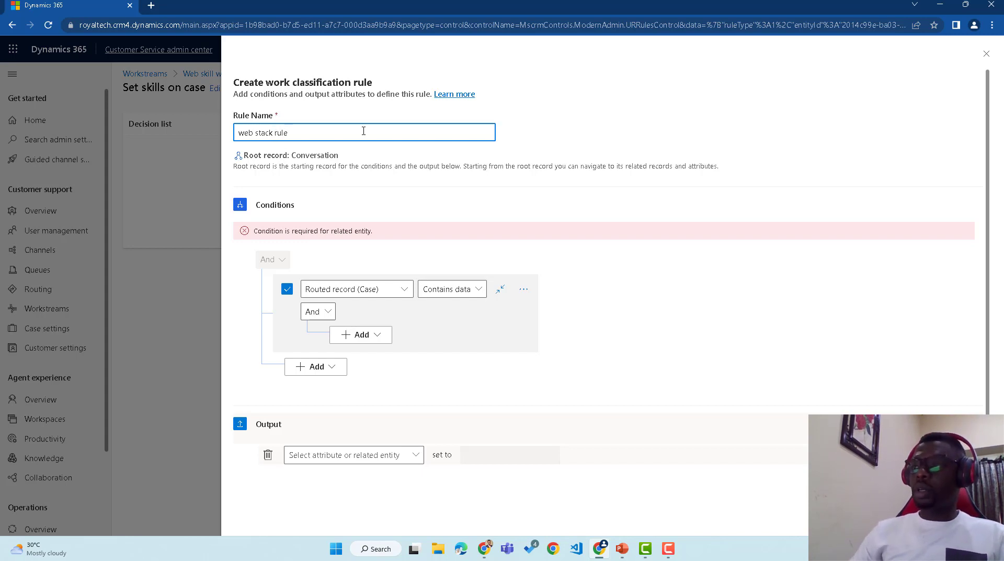
# Add a condition row on the Group field under the routed Case record of the web stack rule.
pyautogui.scroll(-1, 400, 309)
pyautogui.click(384, 322)
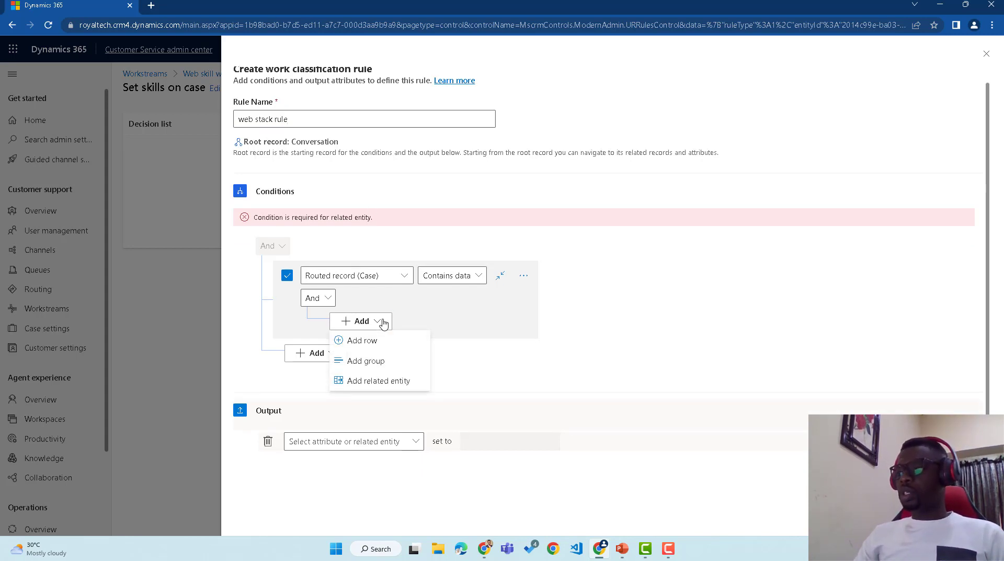
pyautogui.click(374, 337)
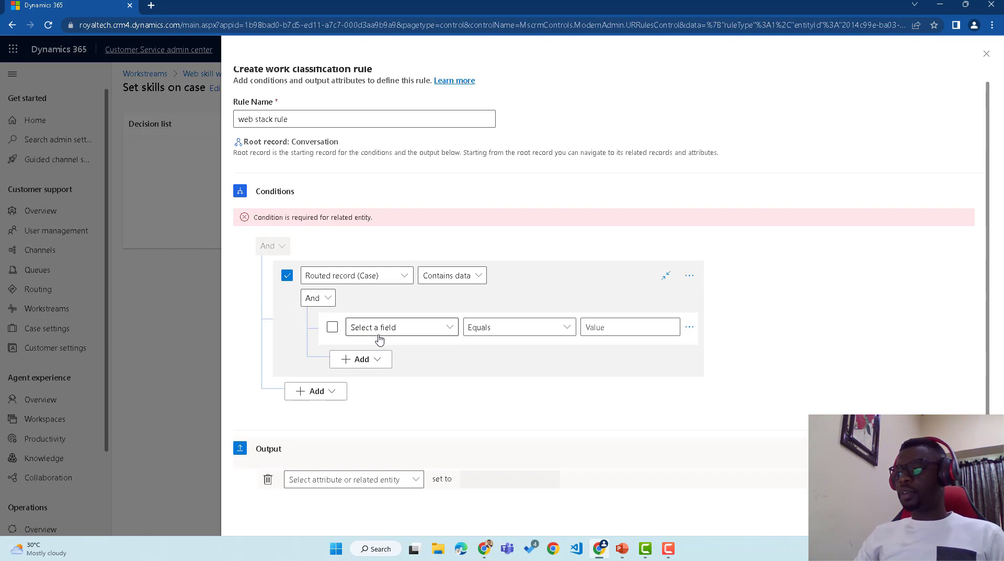
pyautogui.click(452, 331)
pyautogui.scroll(-4, 532, 427)
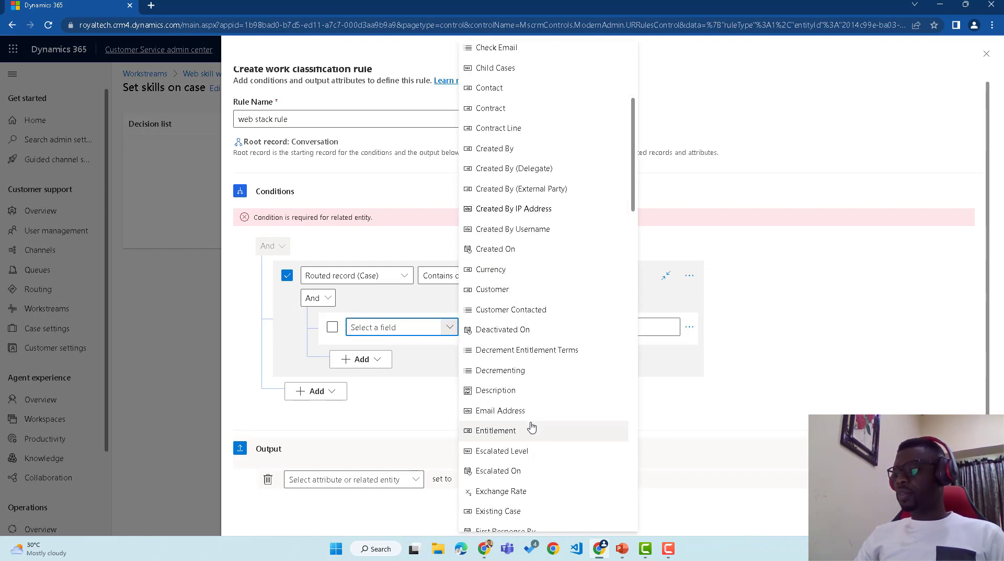
pyautogui.scroll(-15, 532, 427)
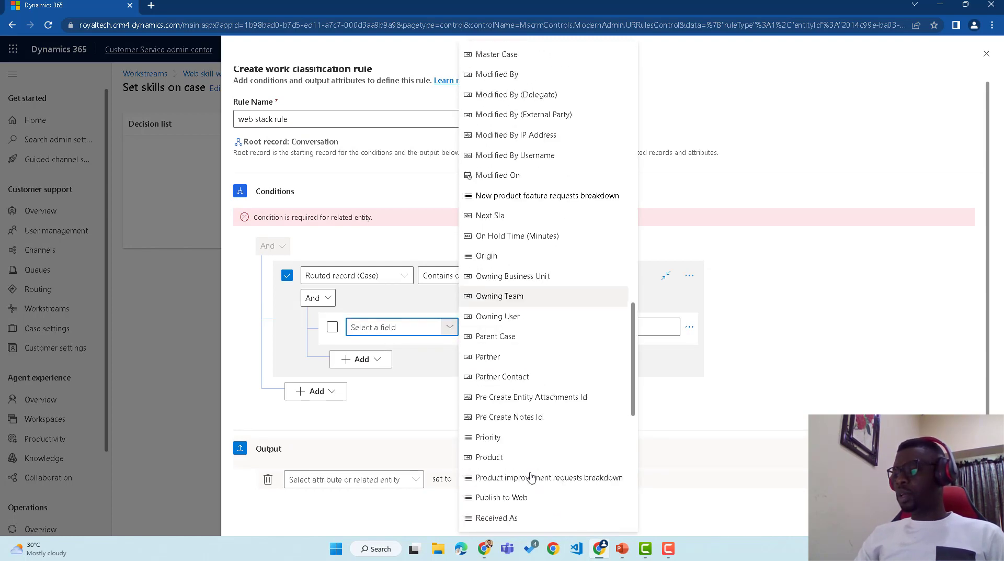
pyautogui.scroll(6, 531, 477)
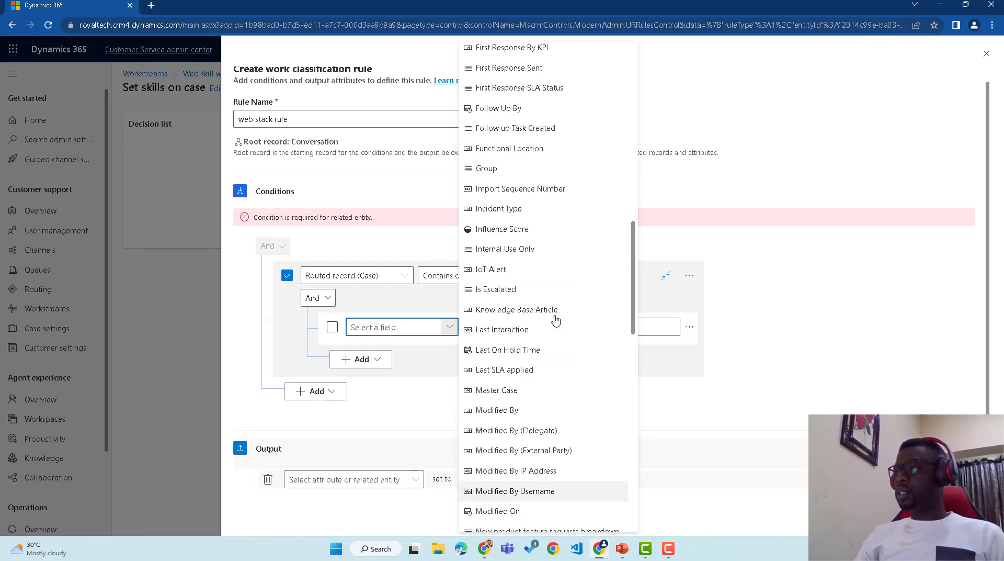
pyautogui.click(492, 167)
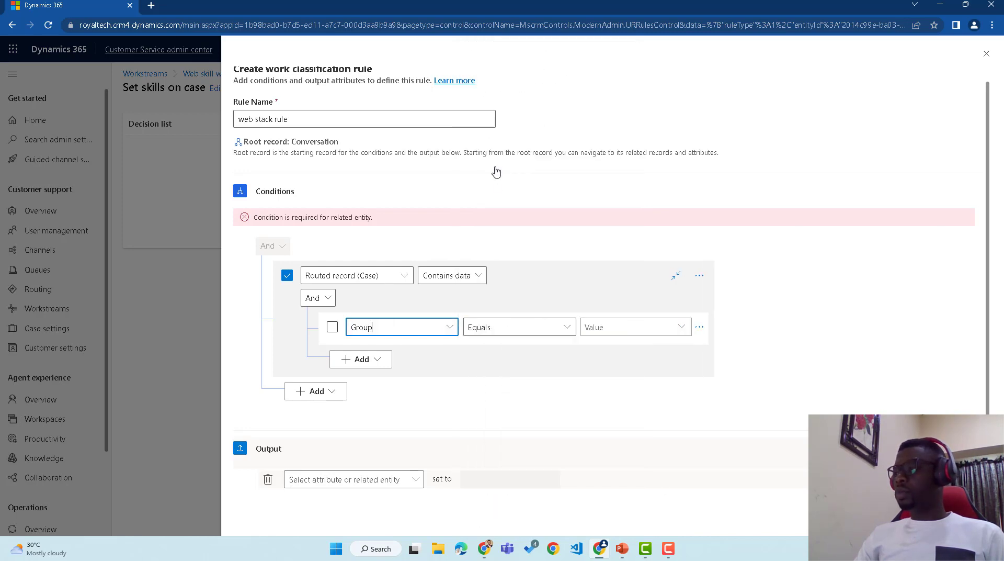
# Set the Group condition to equal Bug reports, New product feature requests and Product improvement requests.
pyautogui.click(617, 327)
pyautogui.click(611, 347)
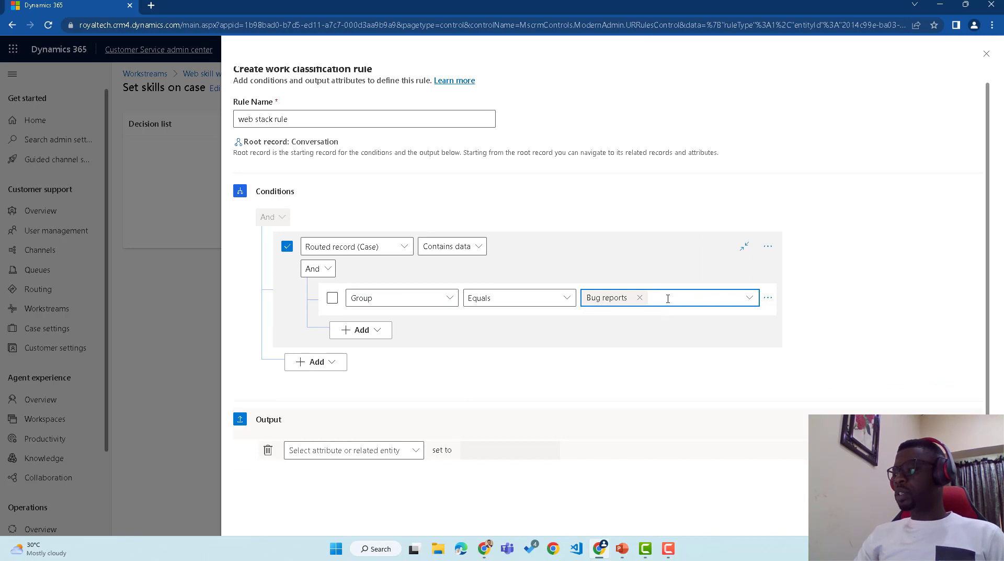
pyautogui.click(668, 299)
pyautogui.click(683, 339)
pyautogui.click(792, 298)
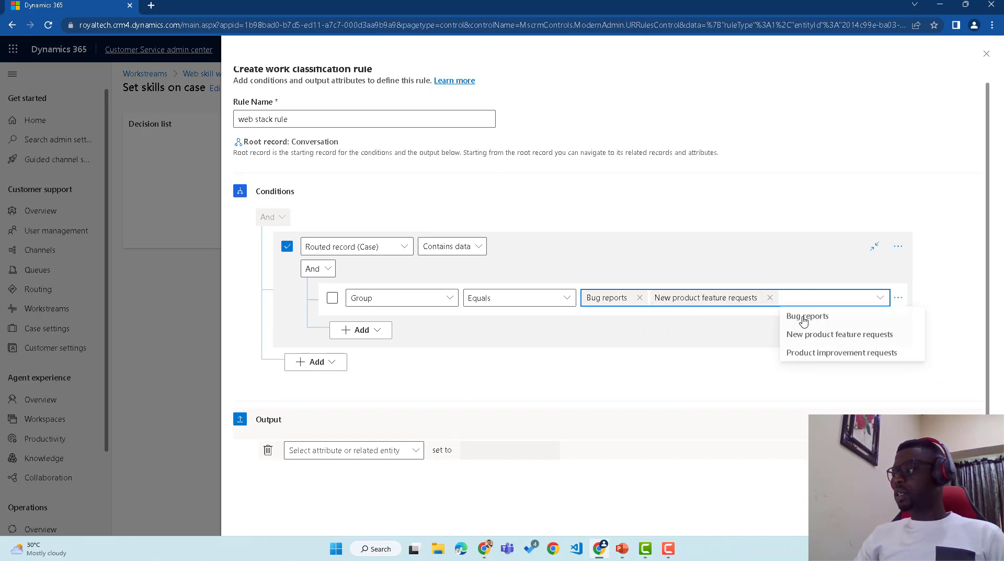
pyautogui.click(806, 355)
# Set the rule's output attribute to Skills, and select the Web Server skill with the first Good proficiency.
pyautogui.scroll(-1, 500, 379)
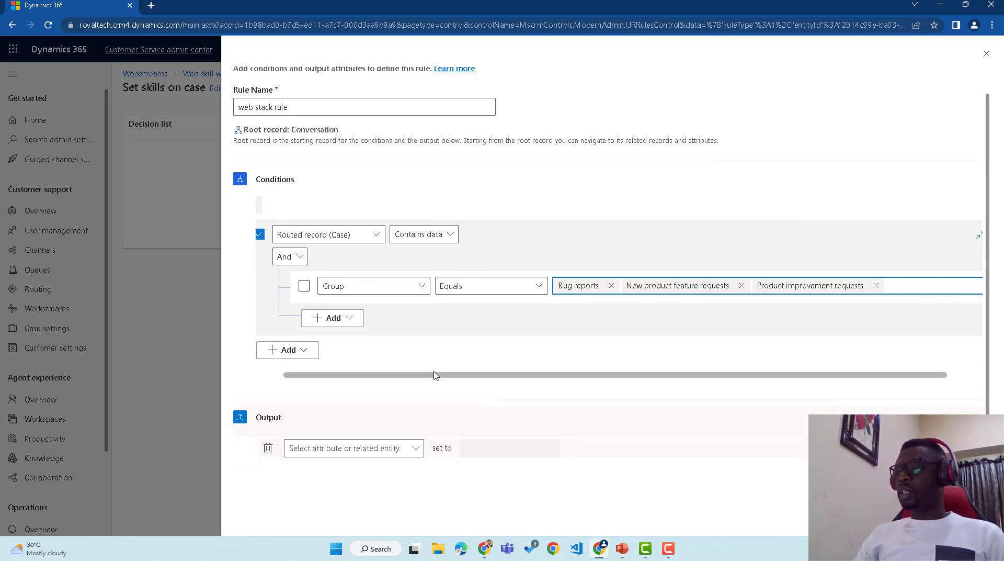
pyautogui.click(409, 453)
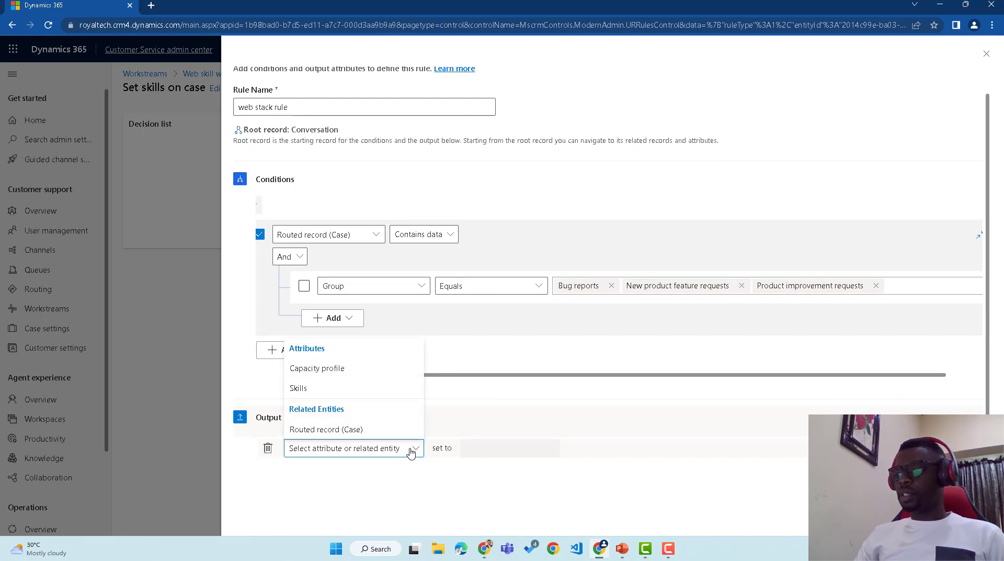
pyautogui.click(329, 387)
pyautogui.click(532, 448)
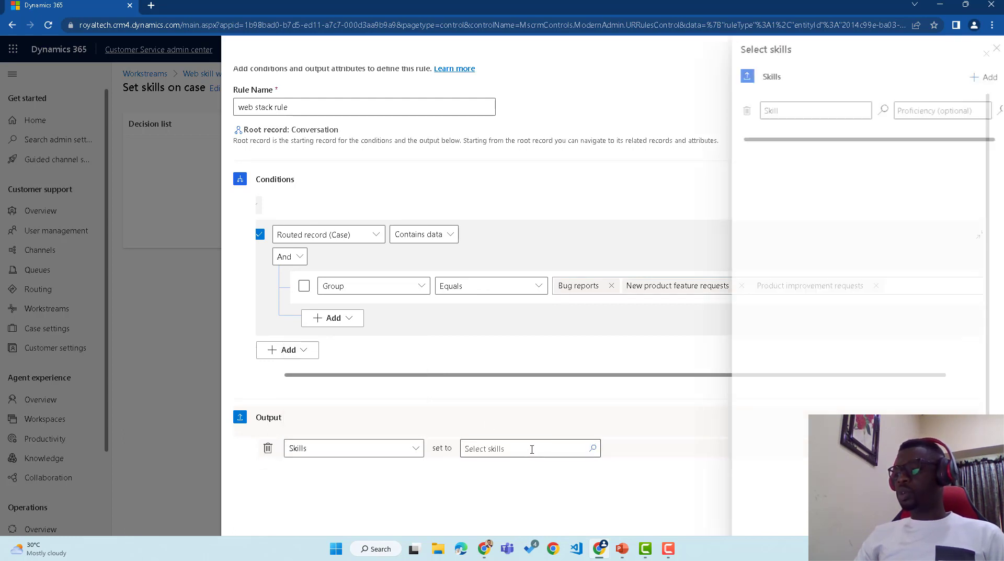
pyautogui.click(792, 113)
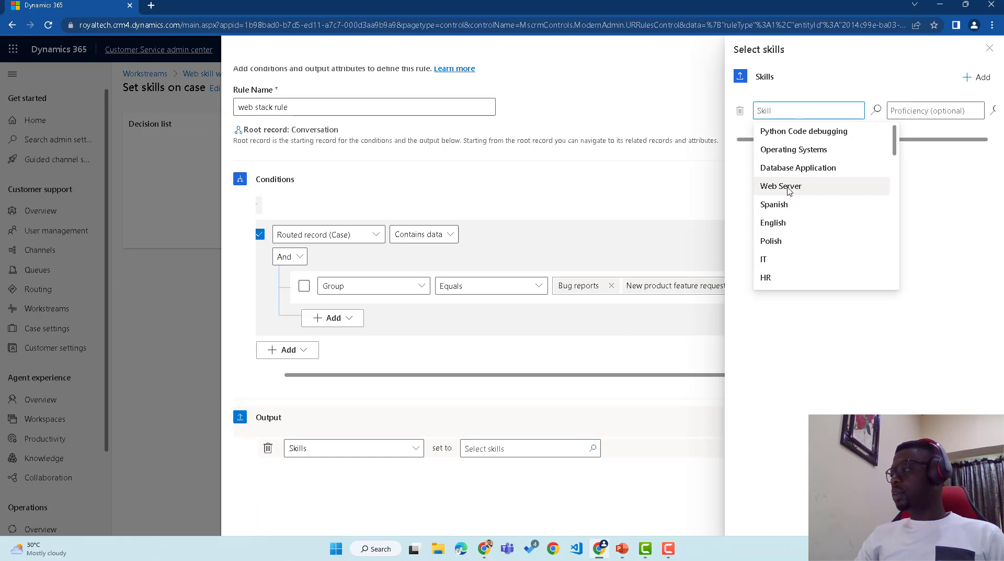
pyautogui.click(792, 187)
pyautogui.click(901, 110)
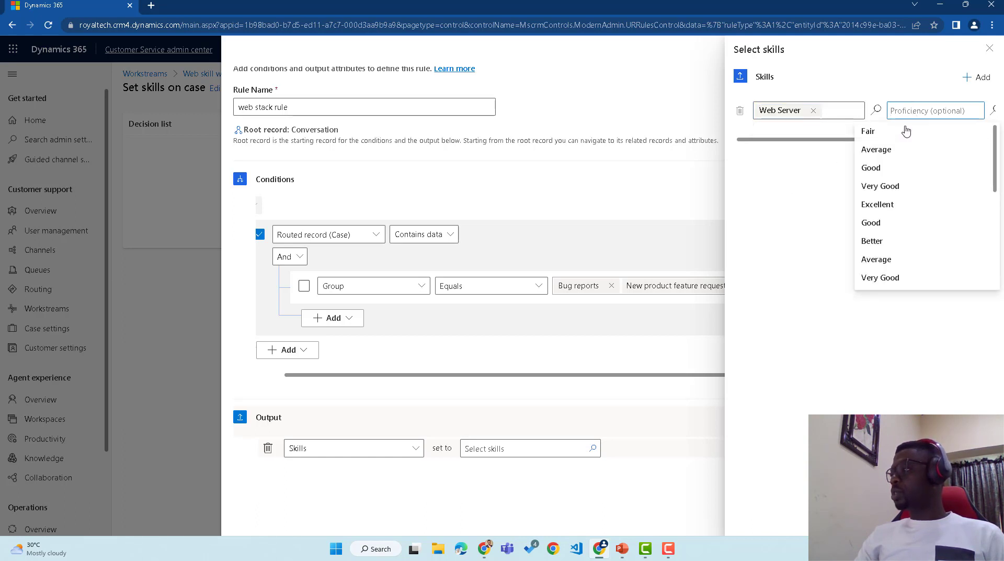
pyautogui.click(892, 171)
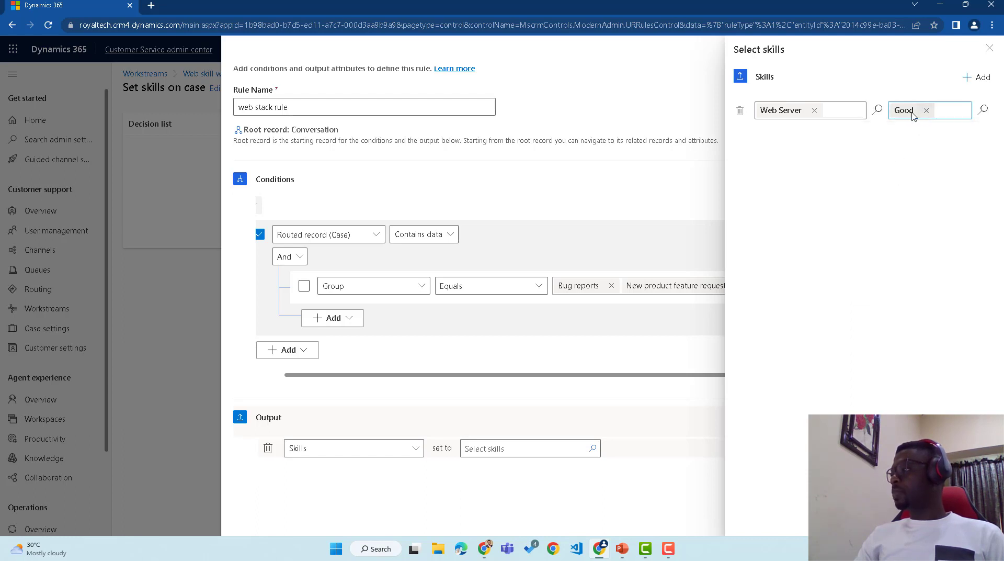
# Add Database Application as a second output skill with the first Good proficiency.
pyautogui.click(981, 78)
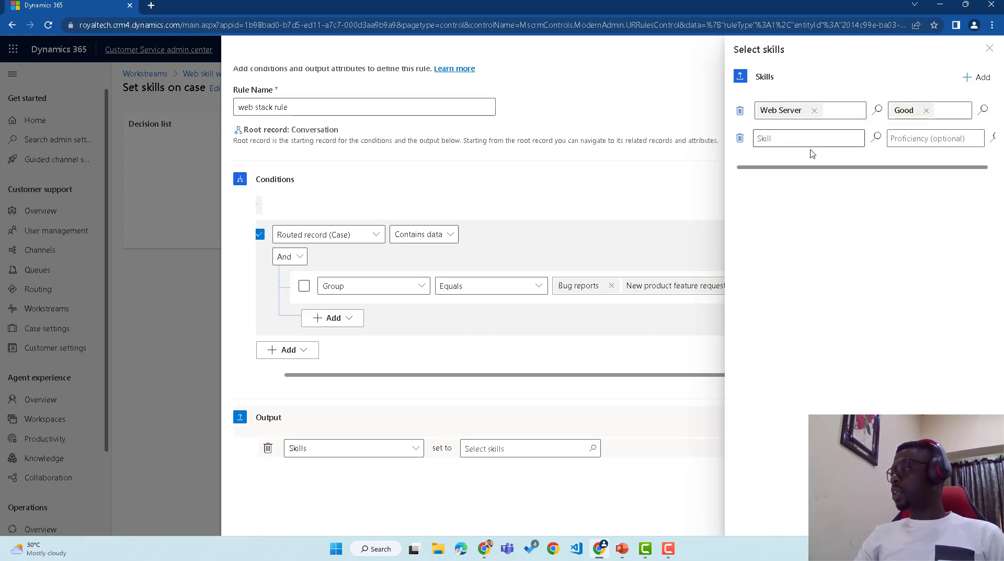
pyautogui.click(812, 142)
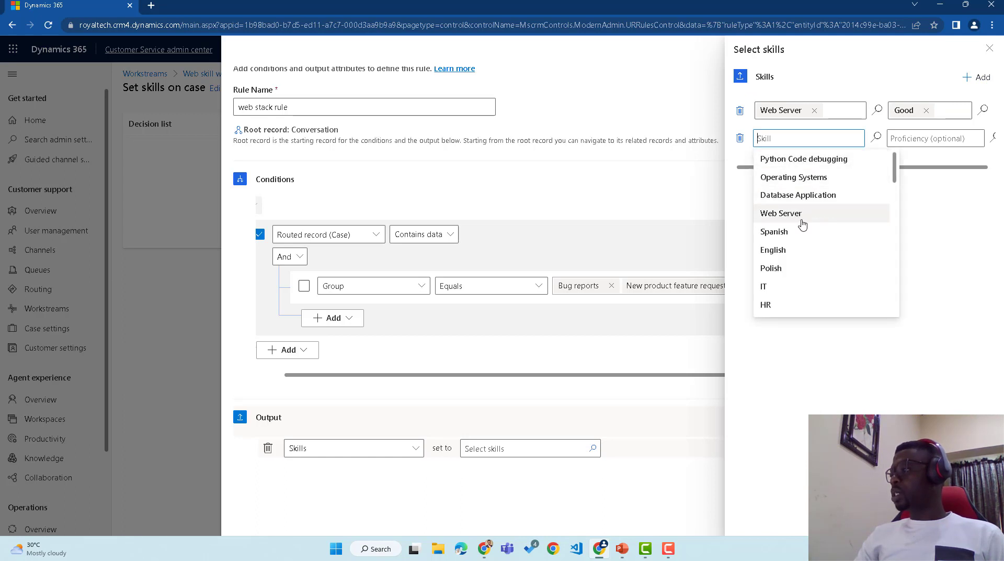
pyautogui.click(802, 196)
pyautogui.click(894, 138)
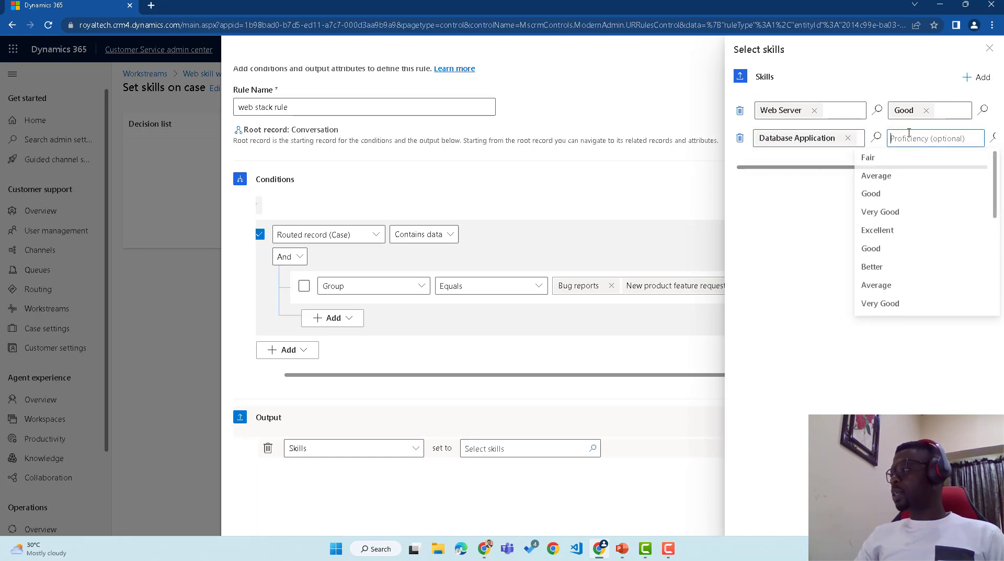
pyautogui.click(893, 196)
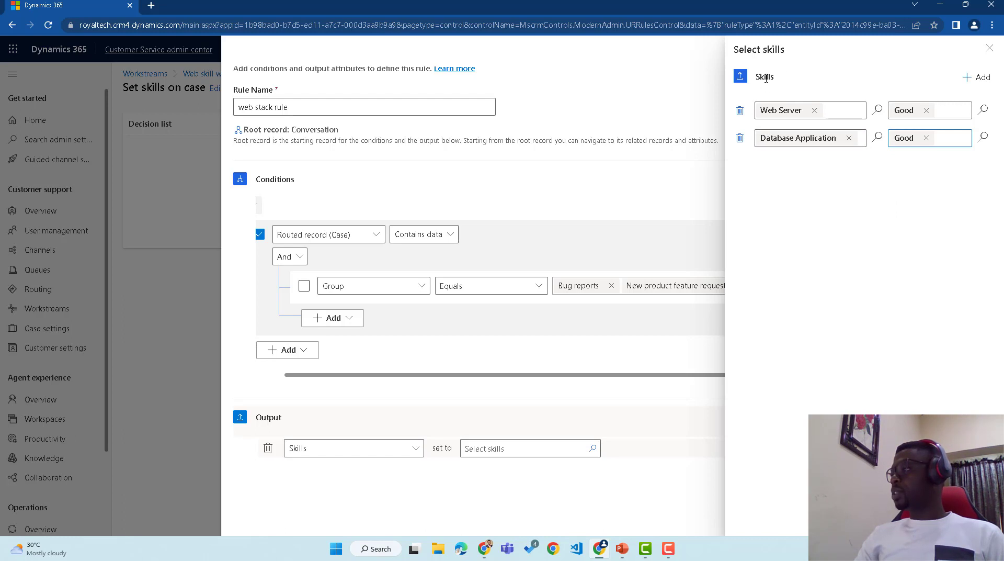
# Add Operating Systems as a third output skill with the first Good proficiency, and save the classification rule.
pyautogui.click(975, 79)
pyautogui.click(782, 165)
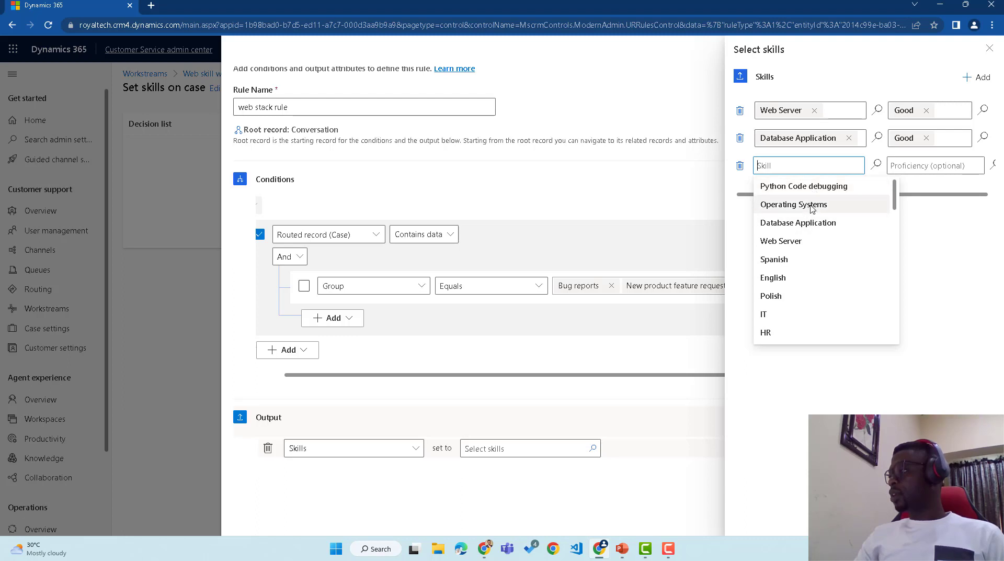
pyautogui.click(813, 206)
pyautogui.click(913, 167)
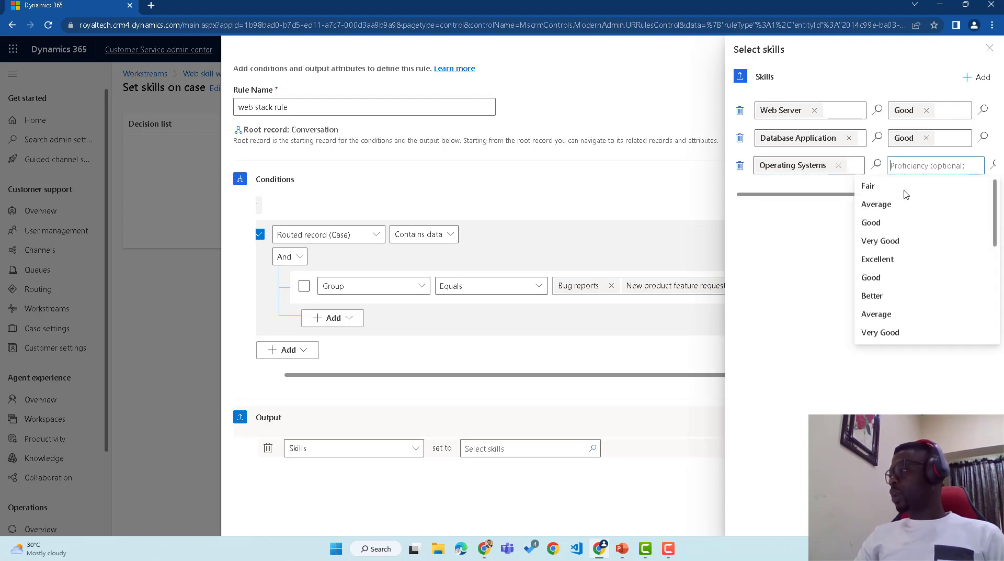
pyautogui.click(891, 223)
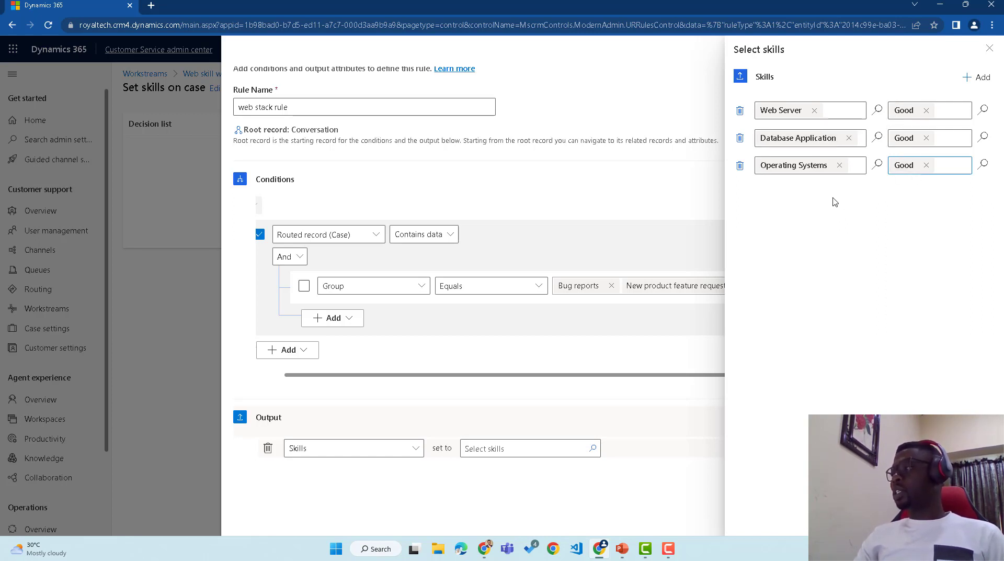
pyautogui.click(923, 517)
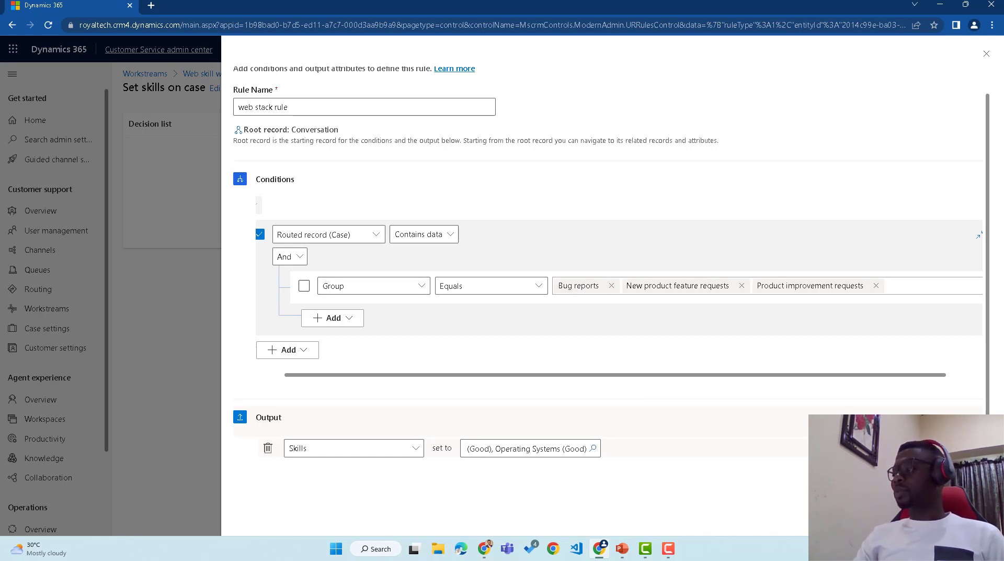
pyautogui.click(913, 516)
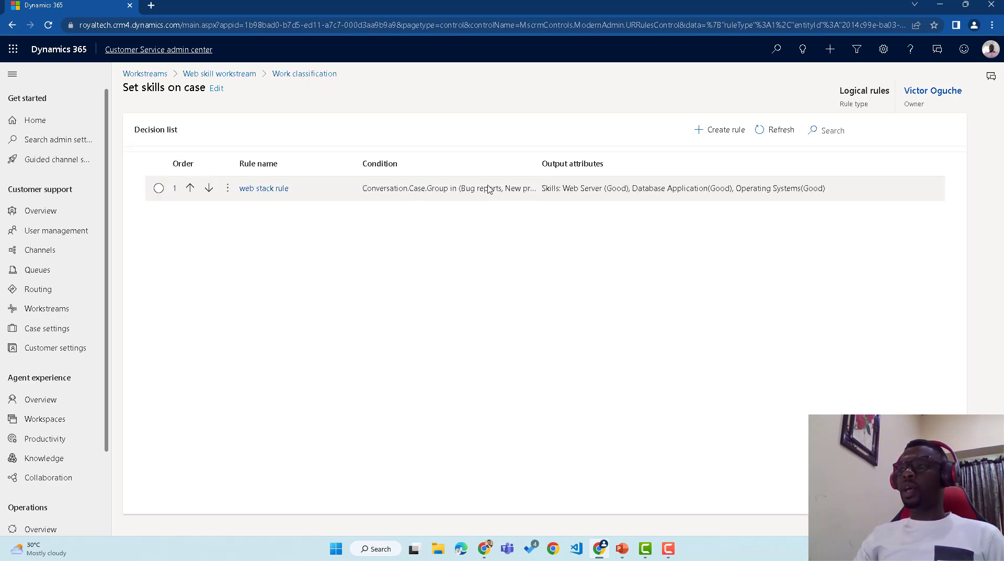
# Create a route-to-queues ruleset named "assign to agent queue" for the Web skill workstream.
pyautogui.click(221, 75)
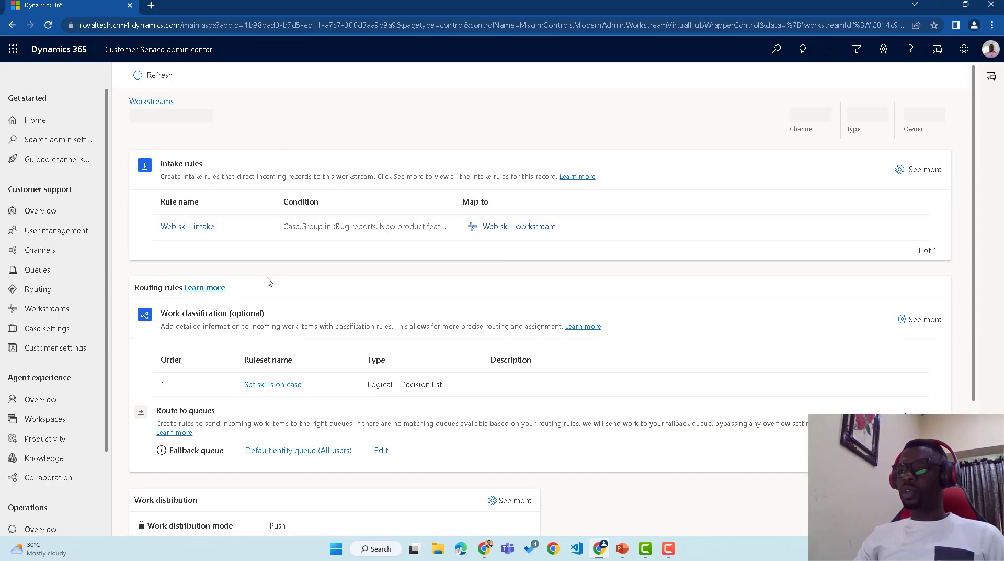
pyautogui.scroll(-2, 271, 282)
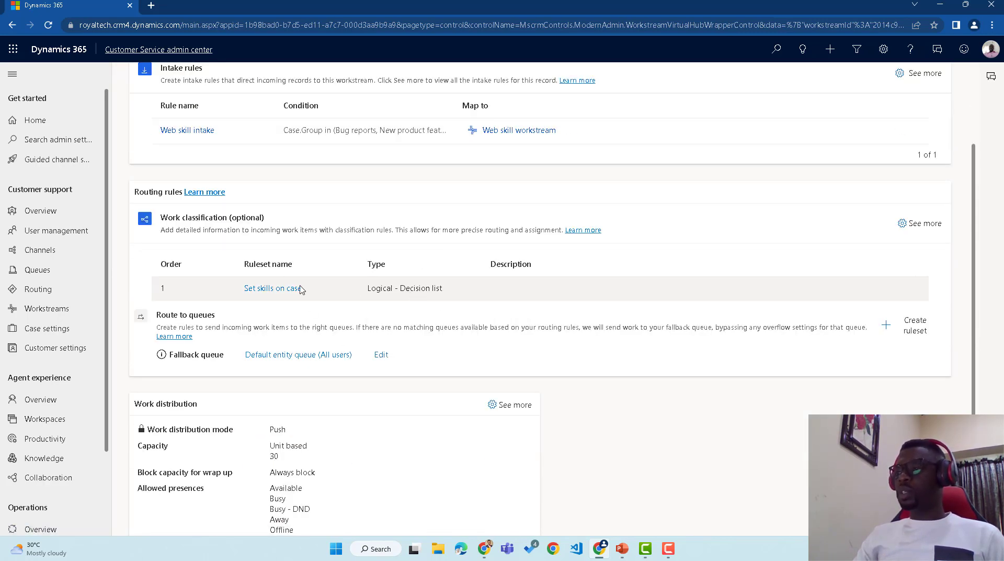
pyautogui.click(915, 325)
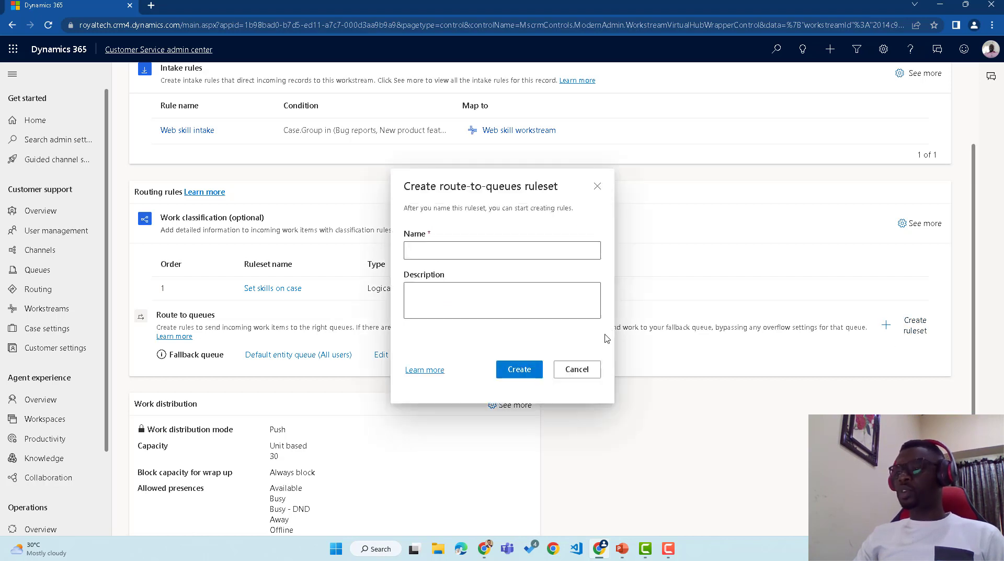
pyautogui.click(503, 253)
pyautogui.write('assign to')
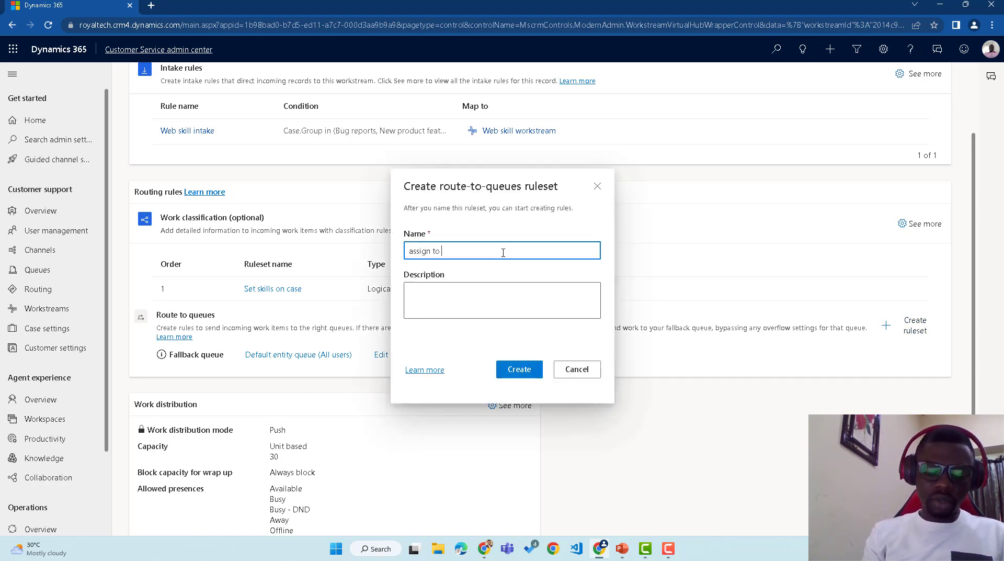
pyautogui.write(' agent queue')
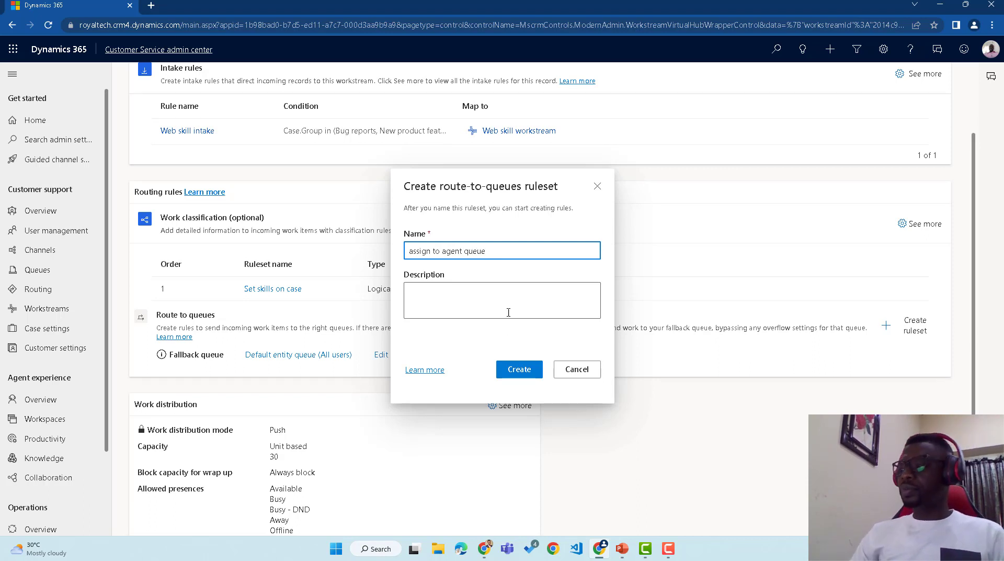
pyautogui.click(515, 370)
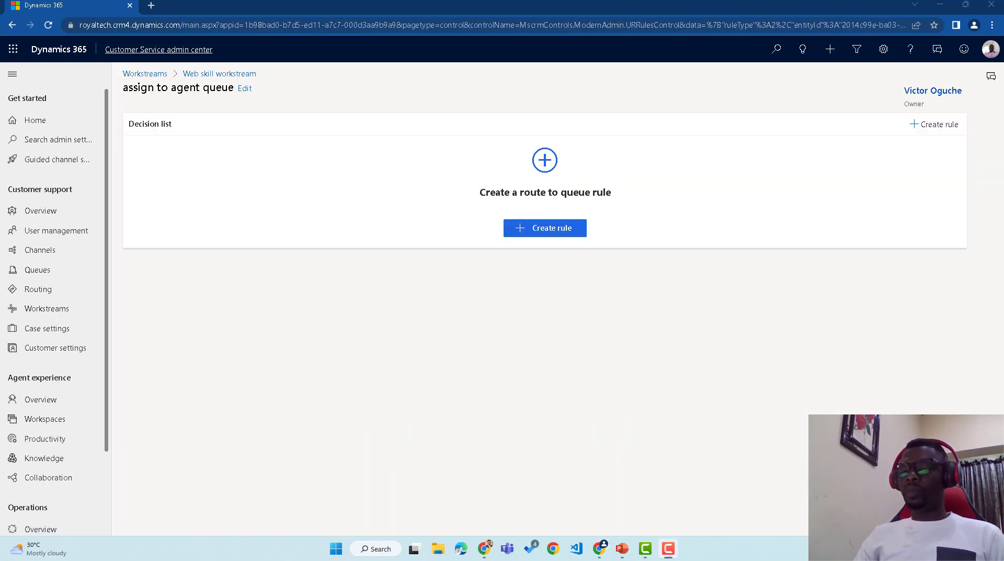
# Start a route to queue rule in the assign to agent queue ruleset and name it "Queue rule".
pyautogui.click(563, 225)
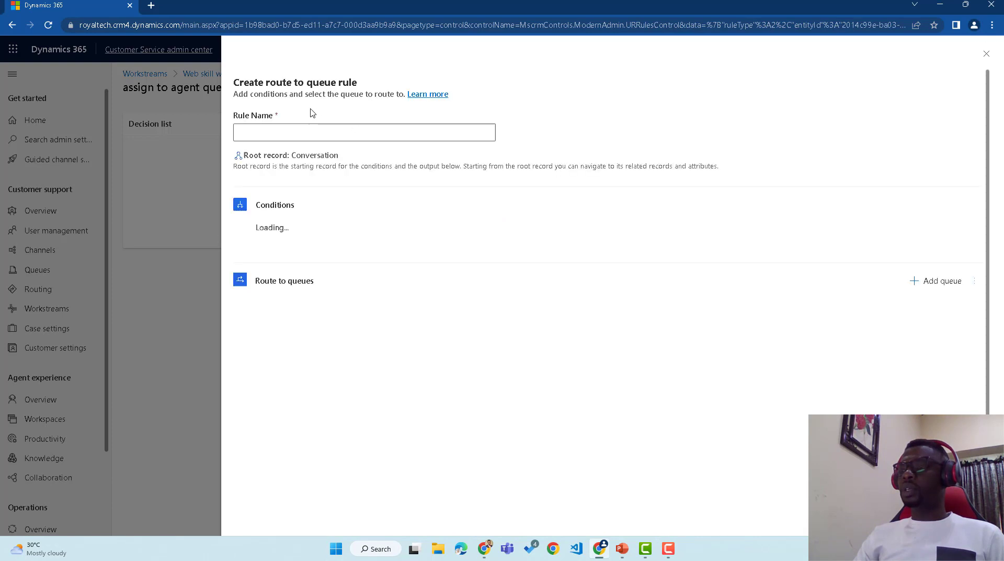
pyautogui.click(303, 131)
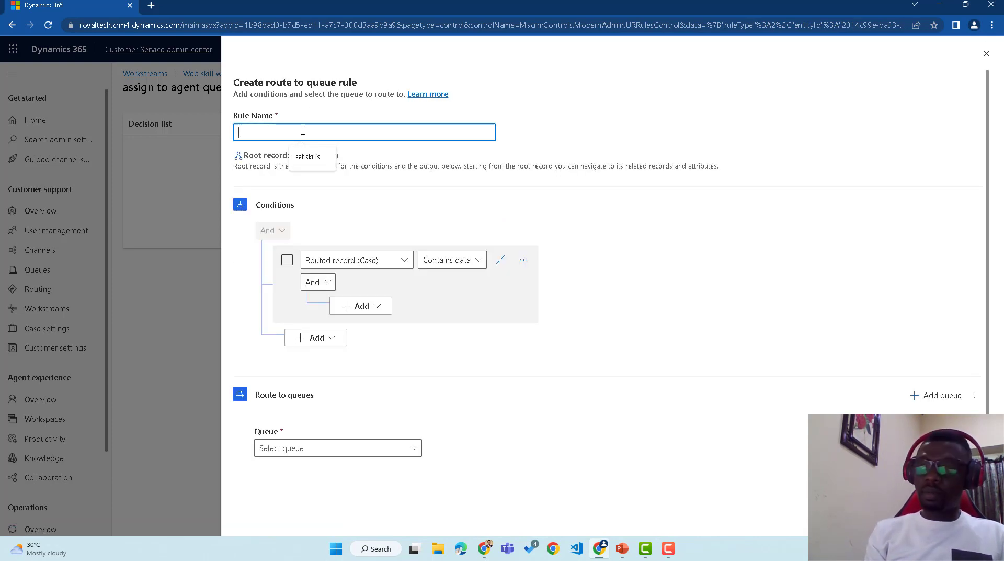
pyautogui.write('Qu')
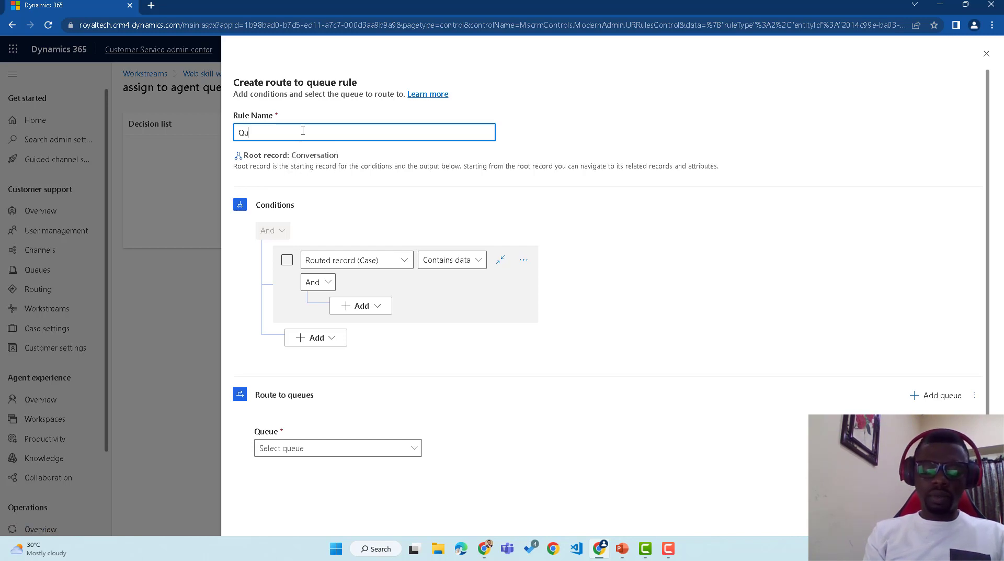
pyautogui.write('eue rule')
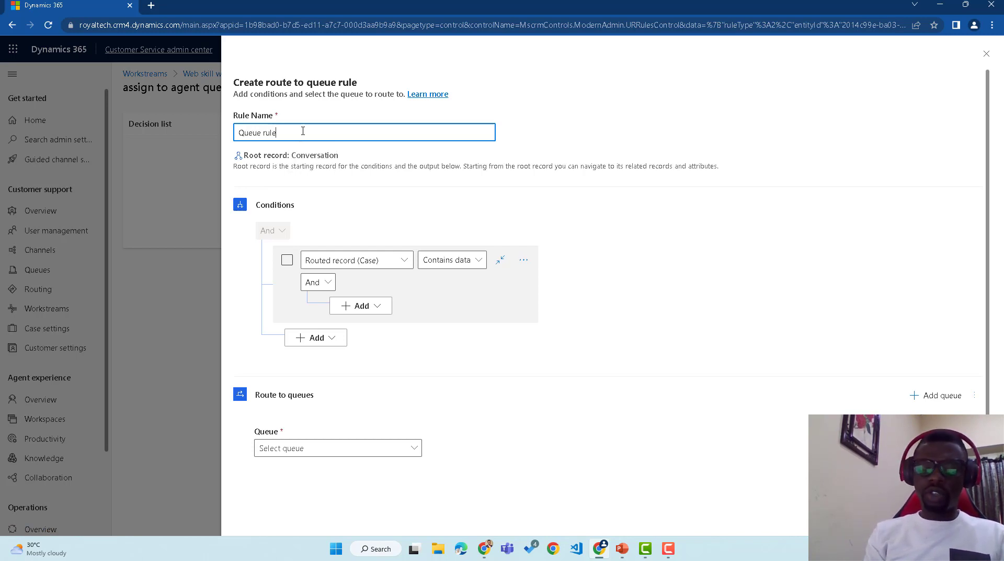
# Add a routed-case condition where Group equals Bug reports, New product feature requests or Product improvement requests.
pyautogui.click(380, 308)
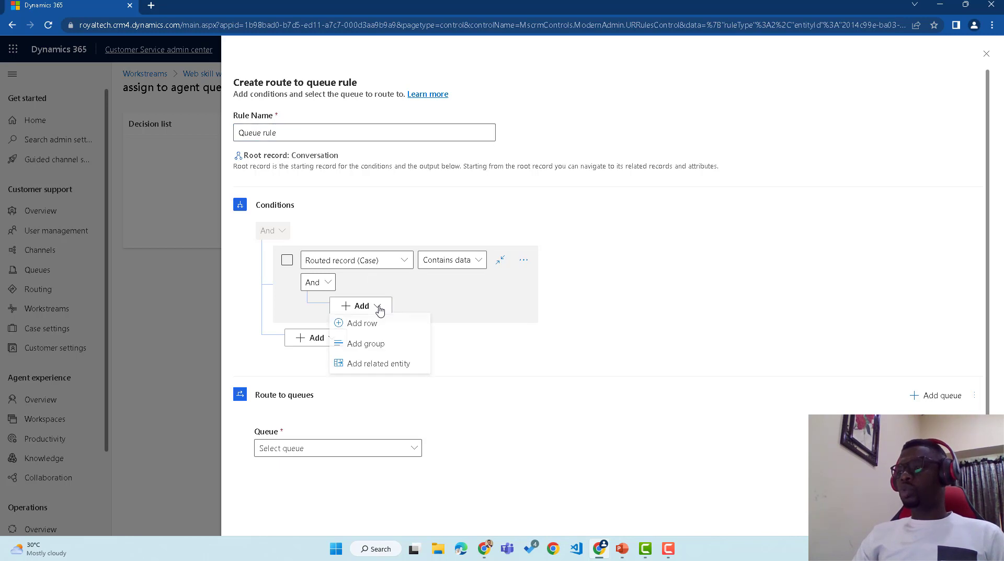
pyautogui.click(388, 326)
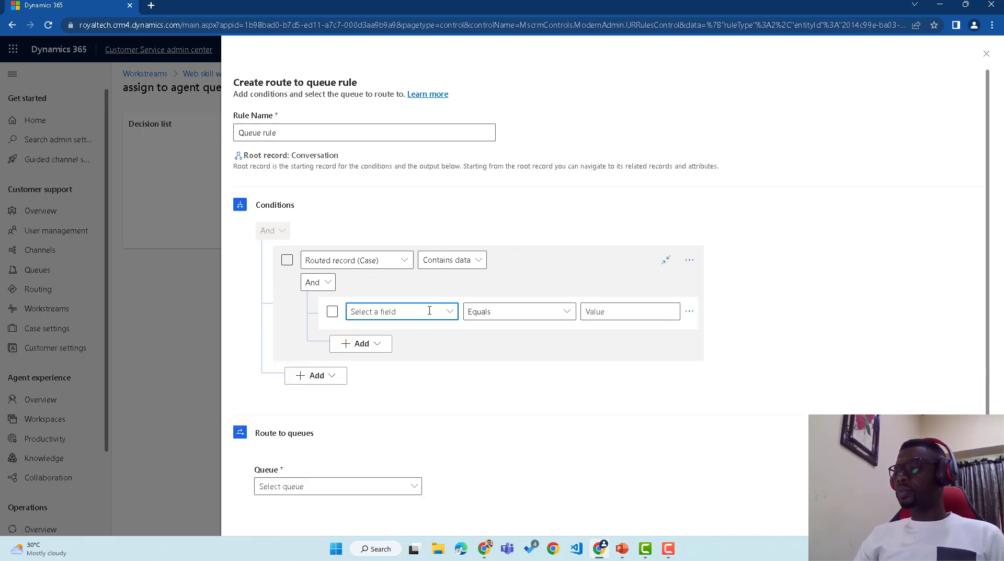
pyautogui.scroll(-1, 430, 310)
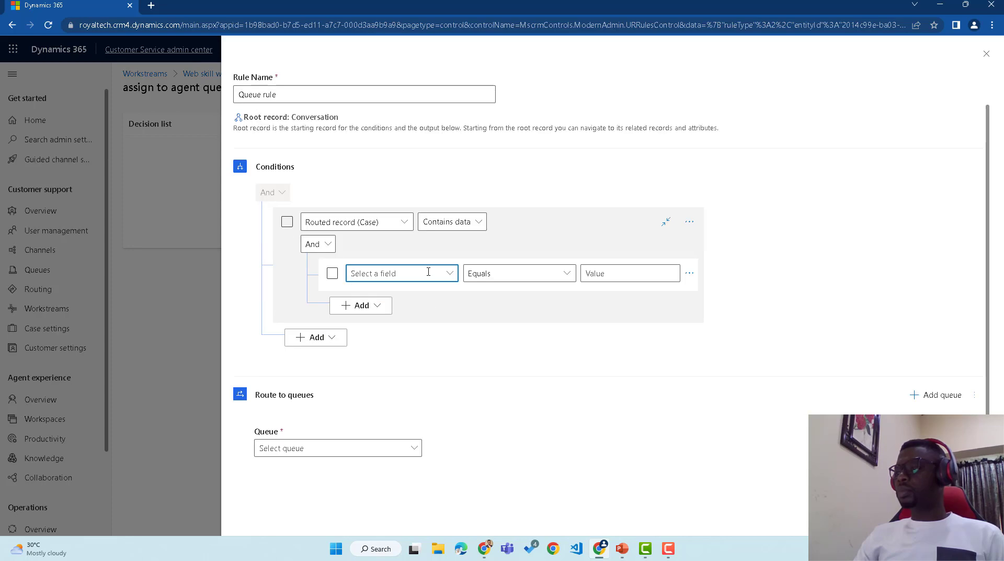
pyautogui.click(450, 272)
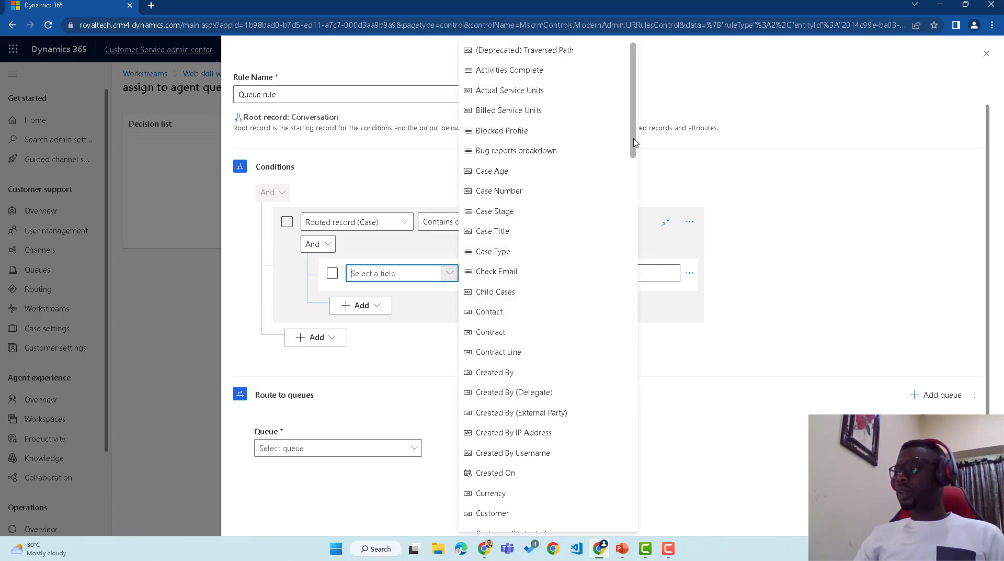
pyautogui.scroll(-10, 635, 143)
pyautogui.click(557, 307)
pyautogui.click(616, 271)
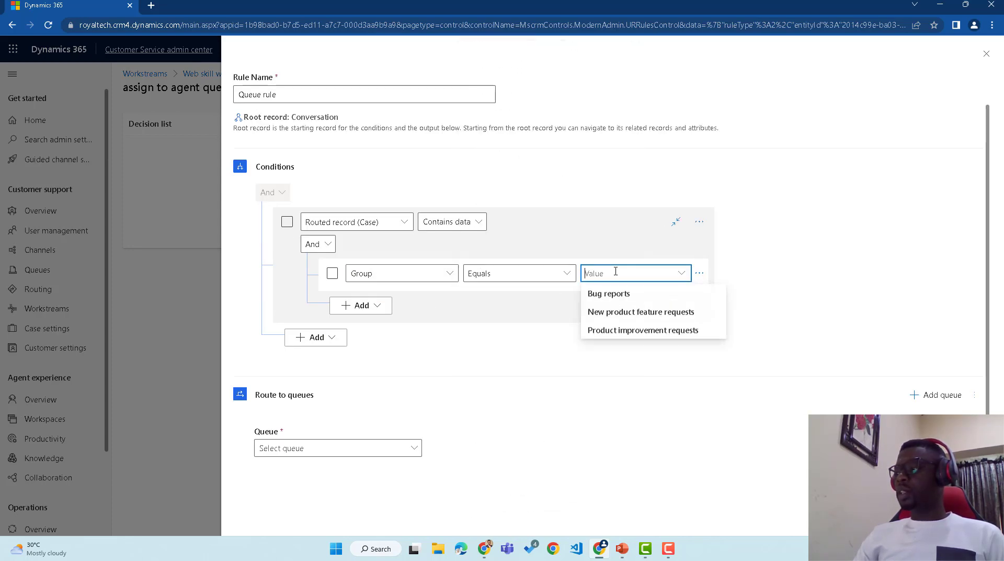
pyautogui.click(609, 293)
pyautogui.click(679, 271)
pyautogui.click(675, 312)
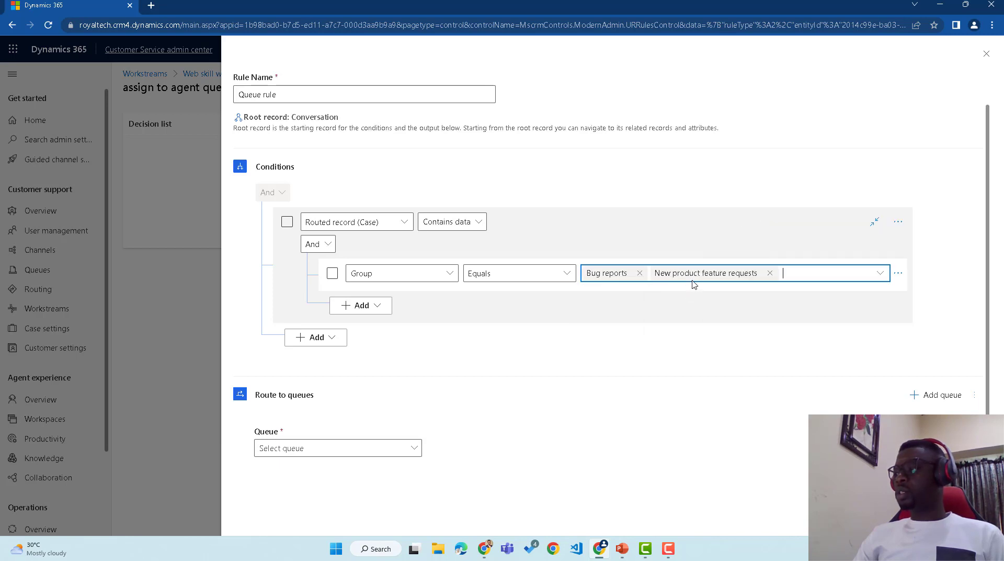
pyautogui.click(830, 276)
pyautogui.click(790, 327)
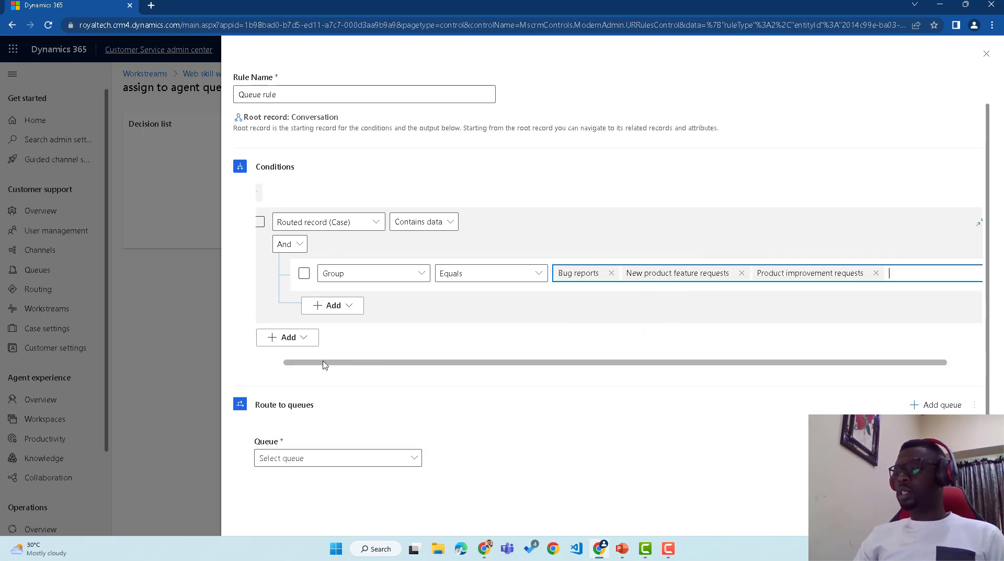
# Route matching cases to the Site allocation support record queue and save the rule.
pyautogui.click(413, 449)
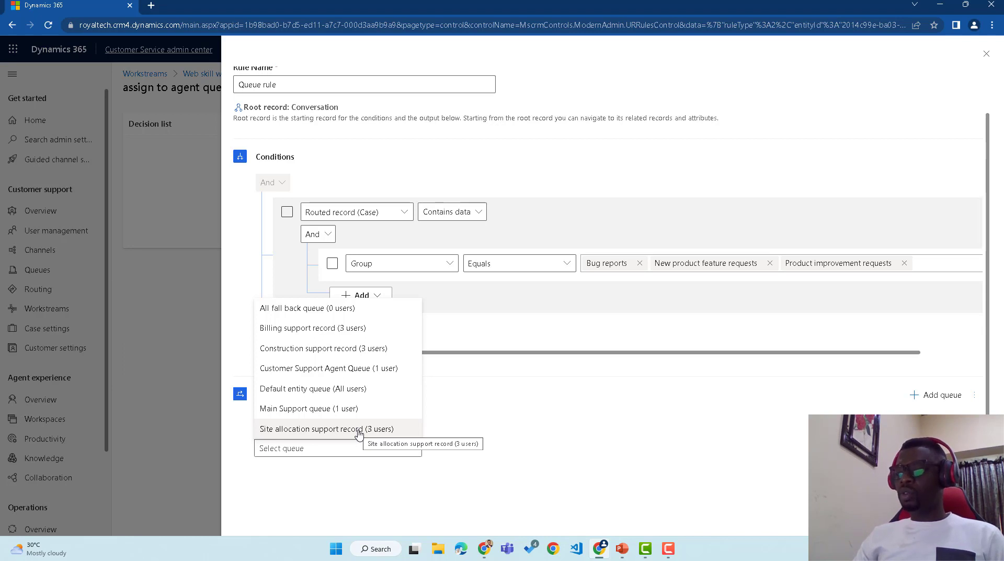
pyautogui.click(359, 432)
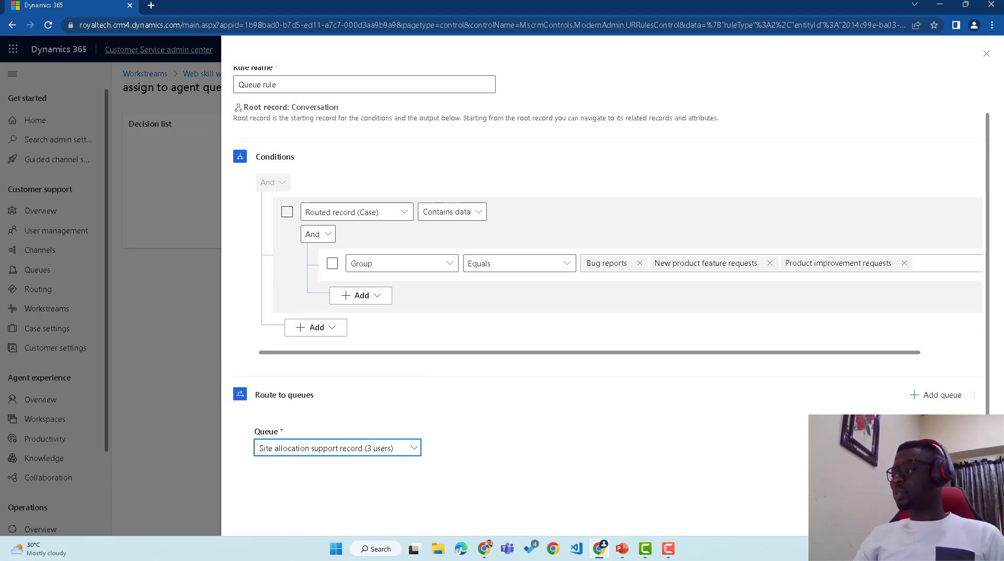
pyautogui.click(645, 453)
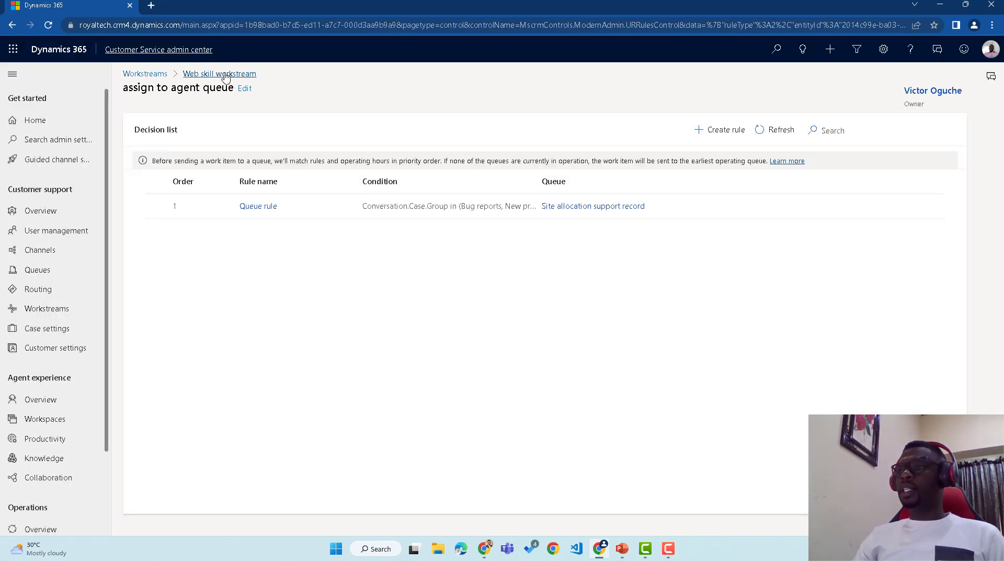
# Set the default skill matching algorithm to Closest Match in the Web skill workstream's work distribution settings and save.
pyautogui.click(246, 74)
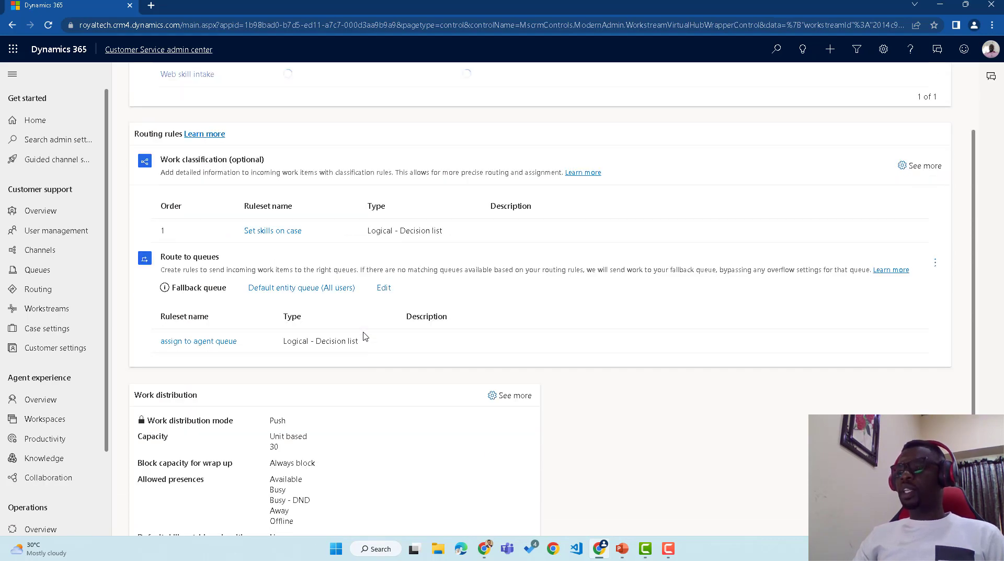
pyautogui.scroll(-2, 365, 336)
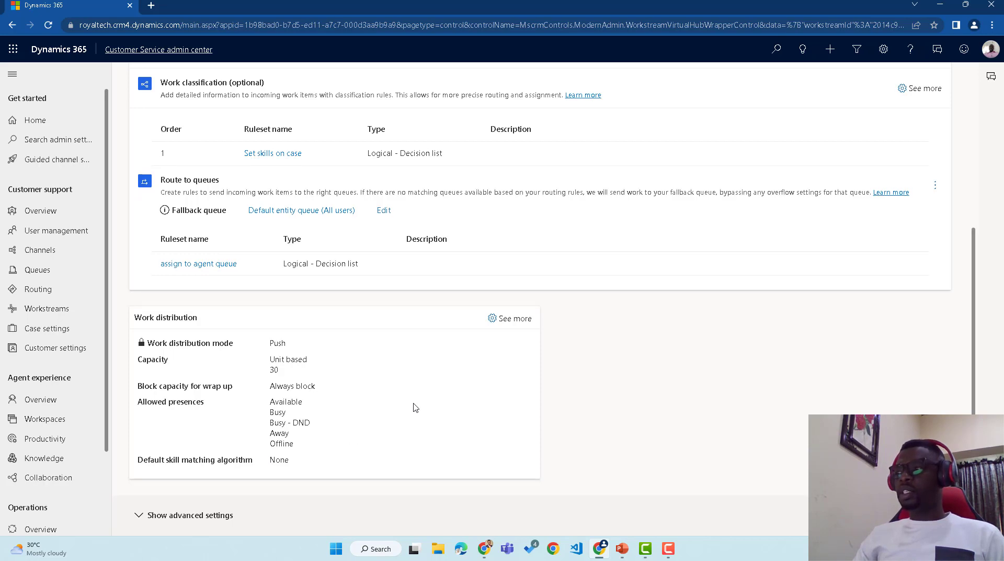
pyautogui.click(499, 320)
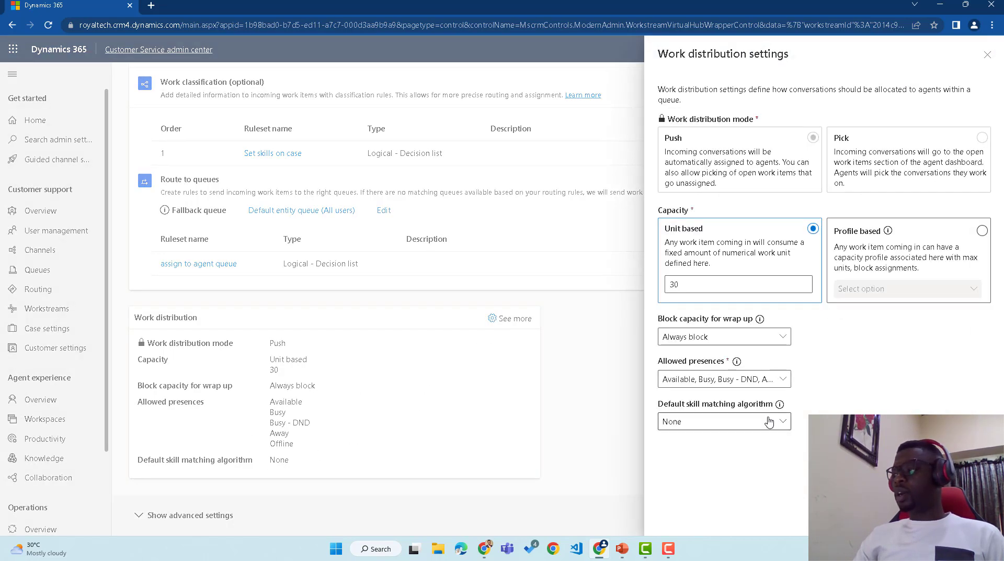
pyautogui.click(783, 423)
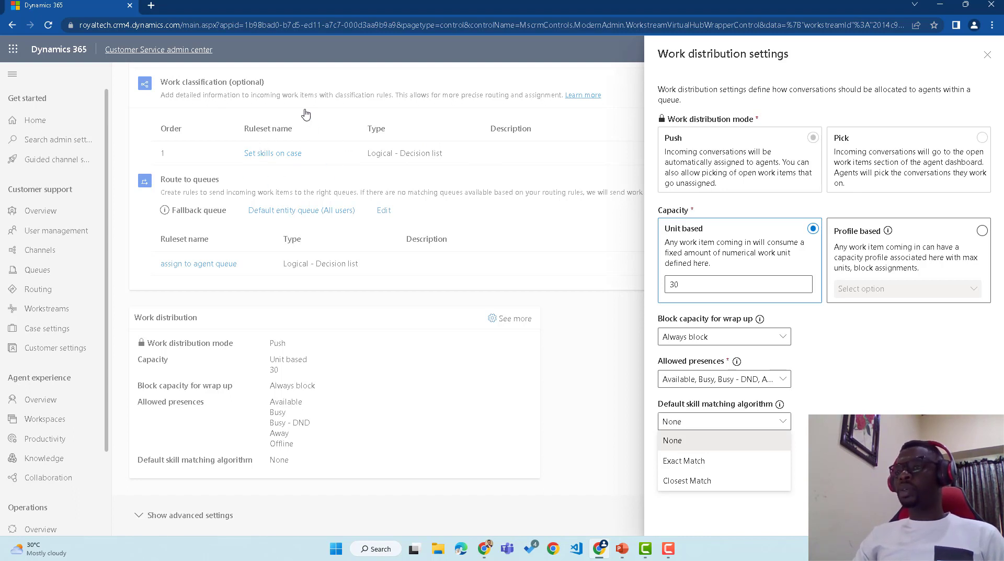
pyautogui.click(689, 480)
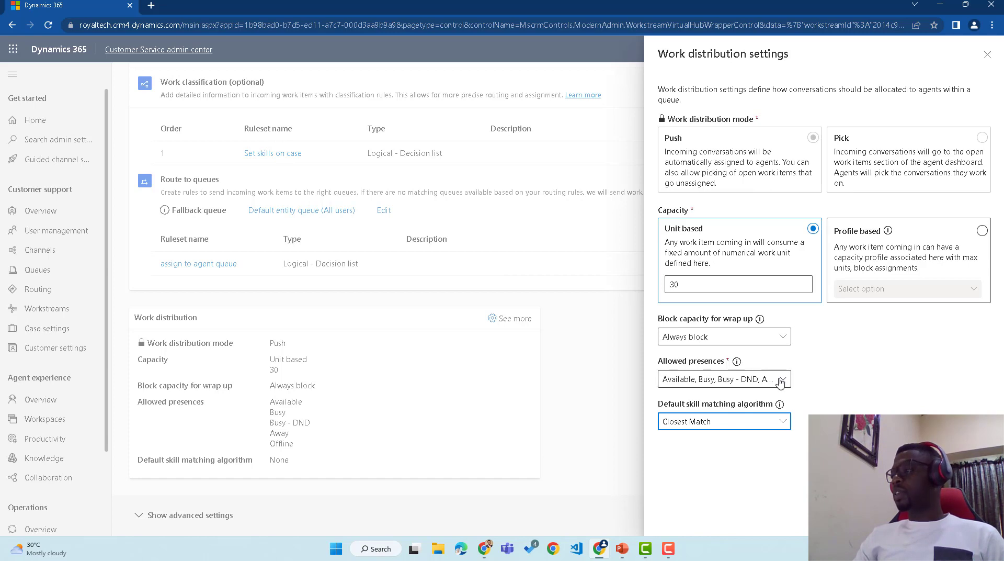
pyautogui.click(915, 516)
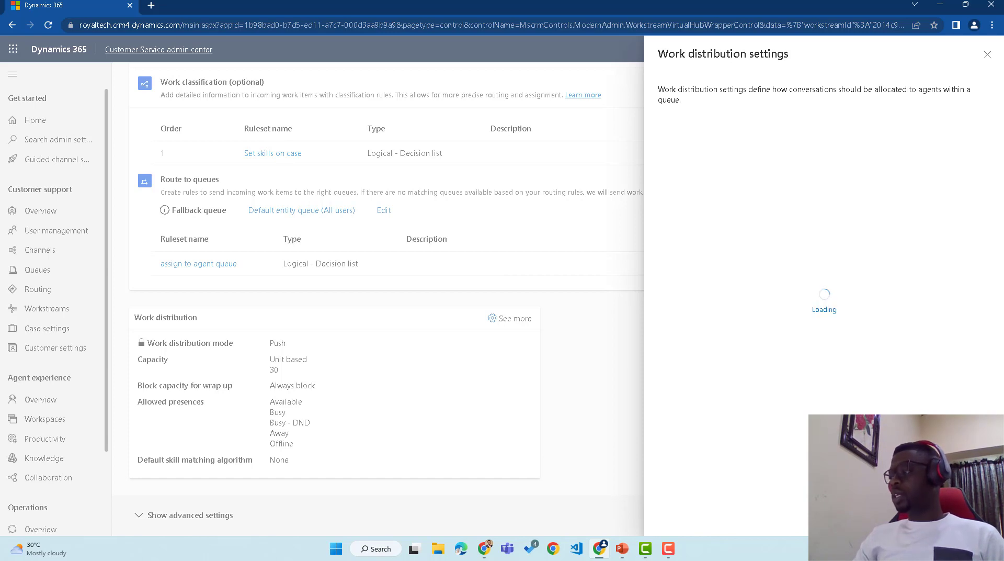
pyautogui.scroll(-2, 485, 328)
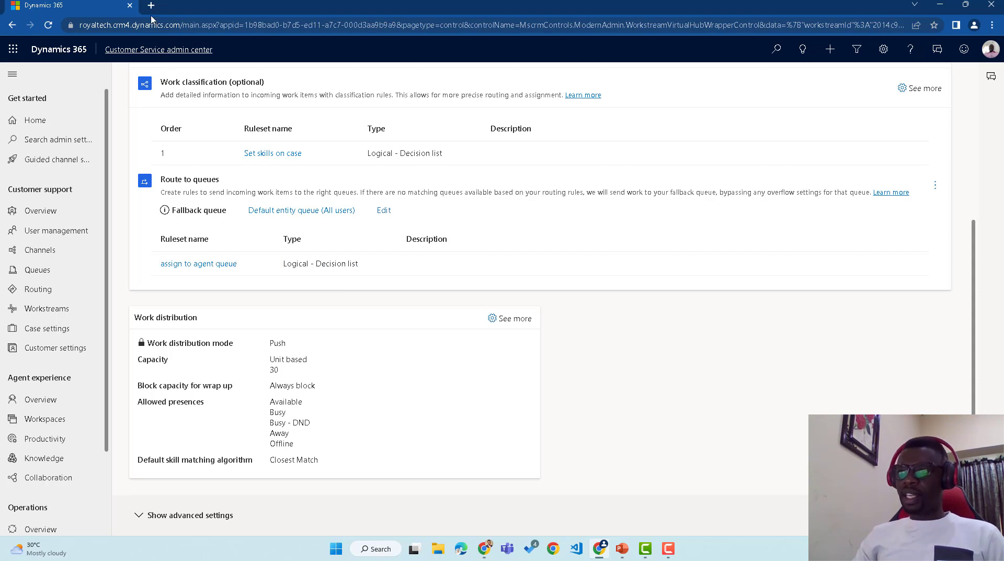
# Duplicate the browser tab, switch it to the Customer Service Hub app and show the Cases list.
pyautogui.rightClick(94, 6)
pyautogui.click(147, 78)
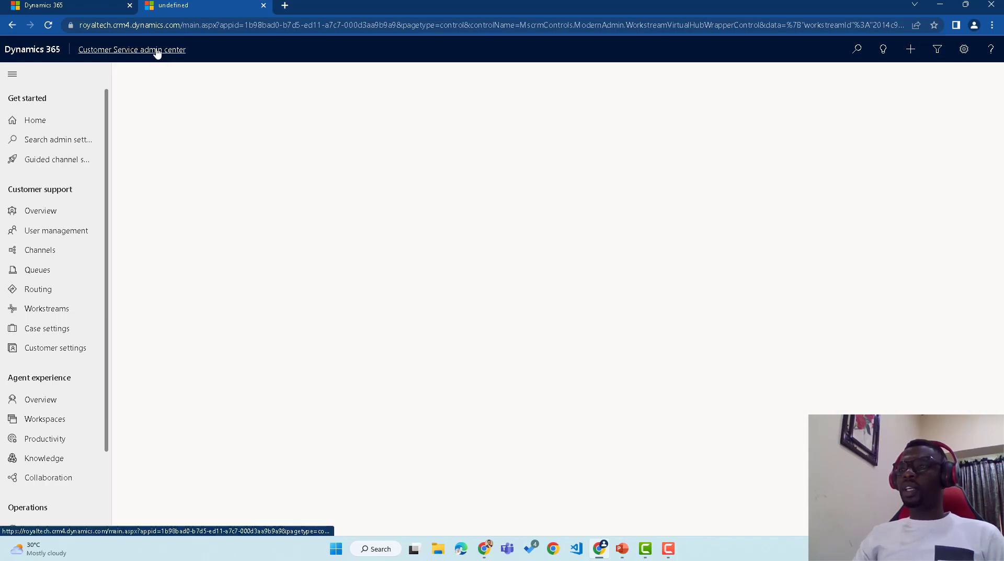
pyautogui.click(157, 52)
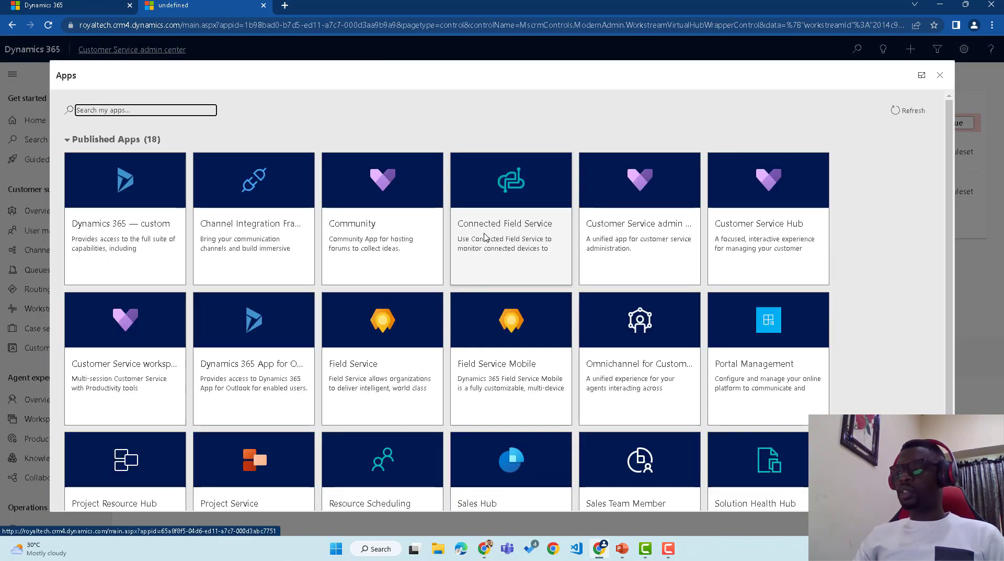
pyautogui.click(752, 225)
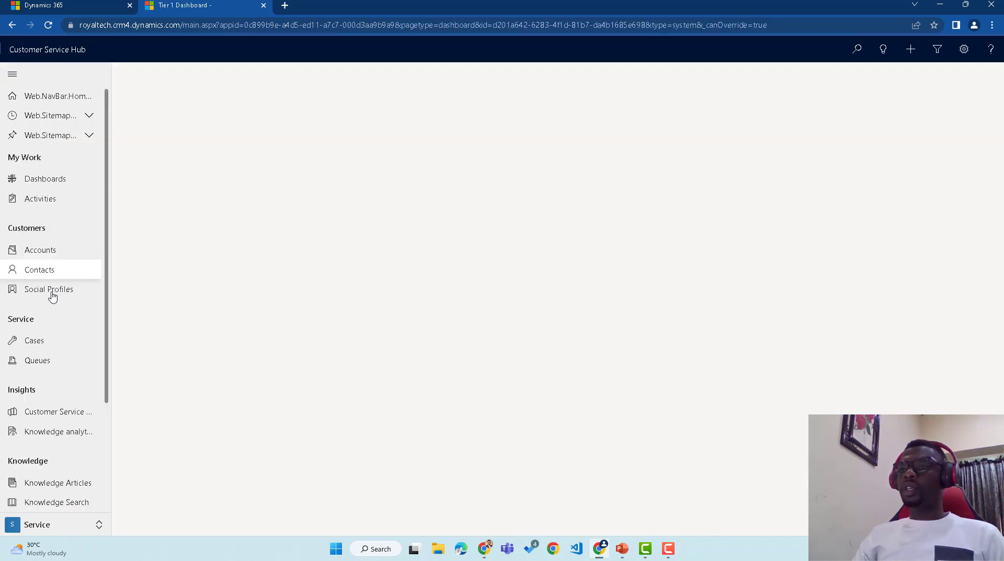
pyautogui.click(52, 341)
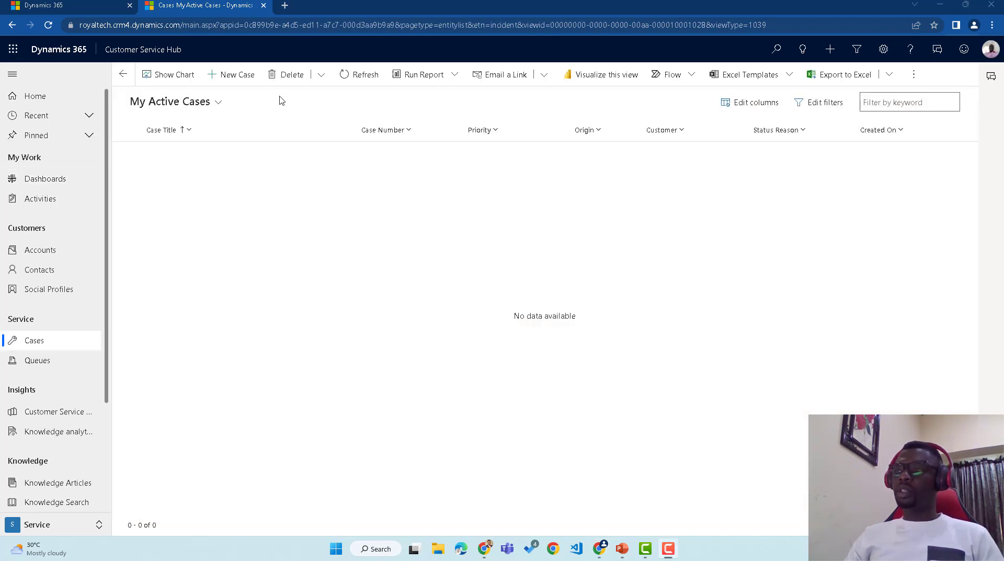
# Start a new case and title it "Test case for web stack skills".
pyautogui.click(245, 75)
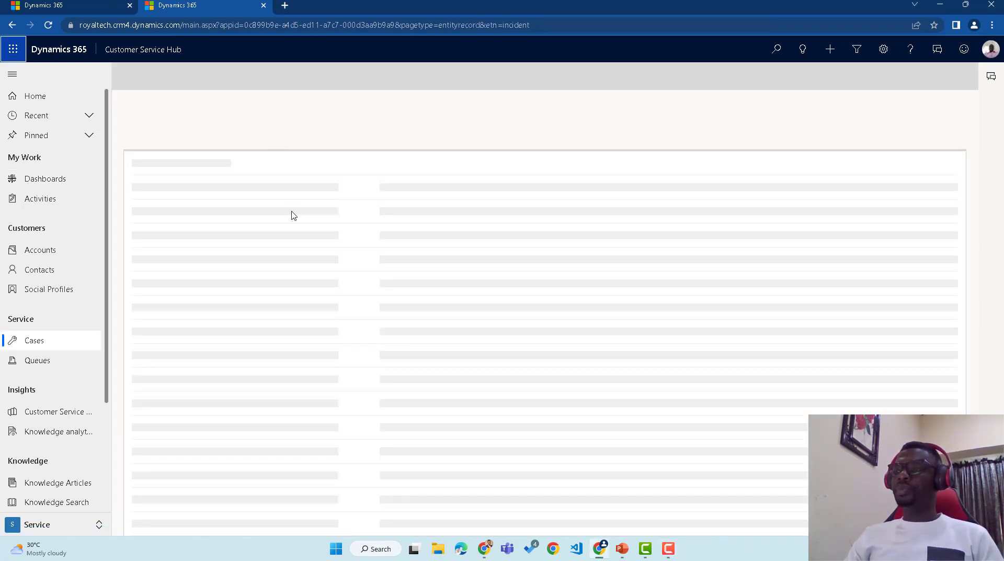
pyautogui.click(278, 177)
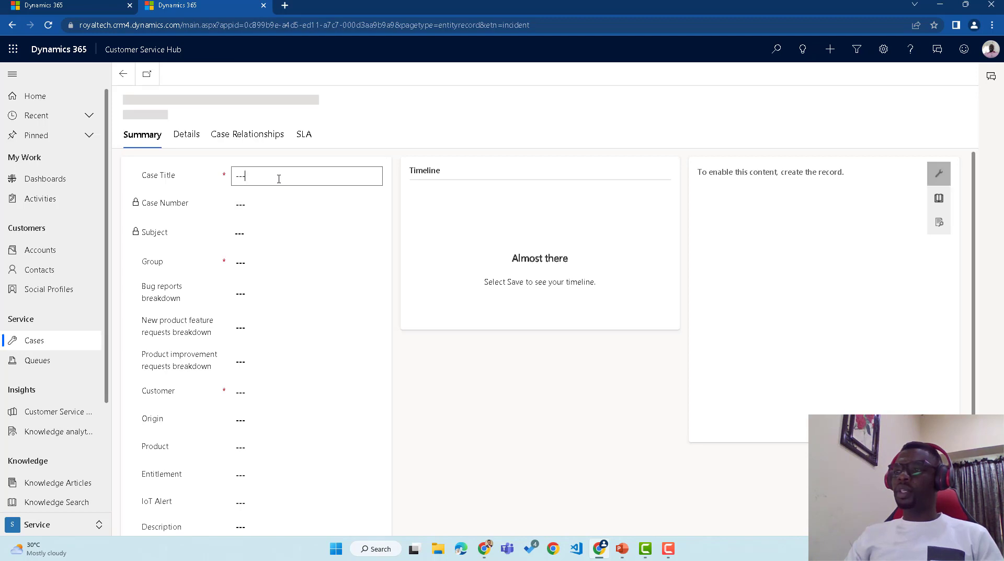
pyautogui.write('Test')
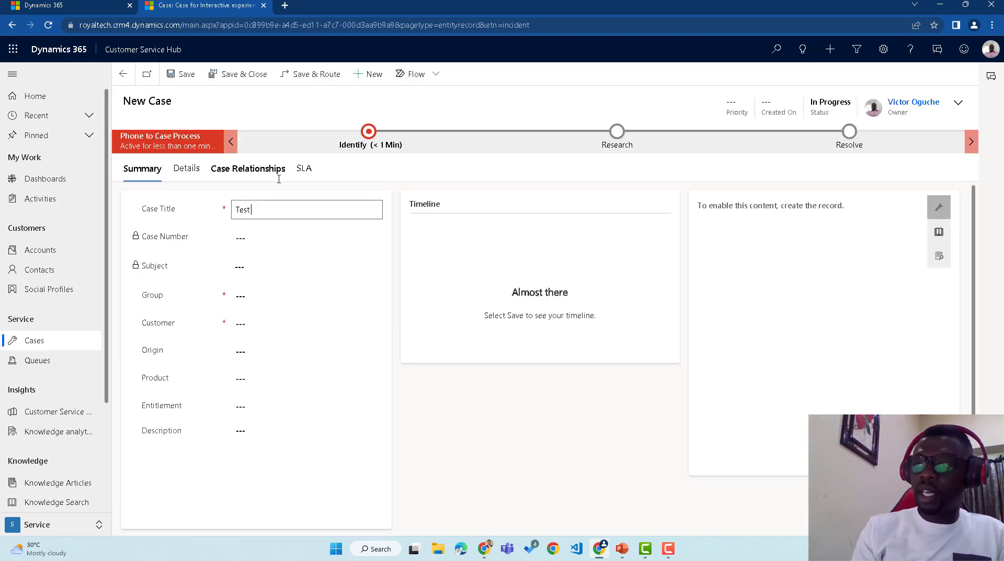
pyautogui.write(' cas')
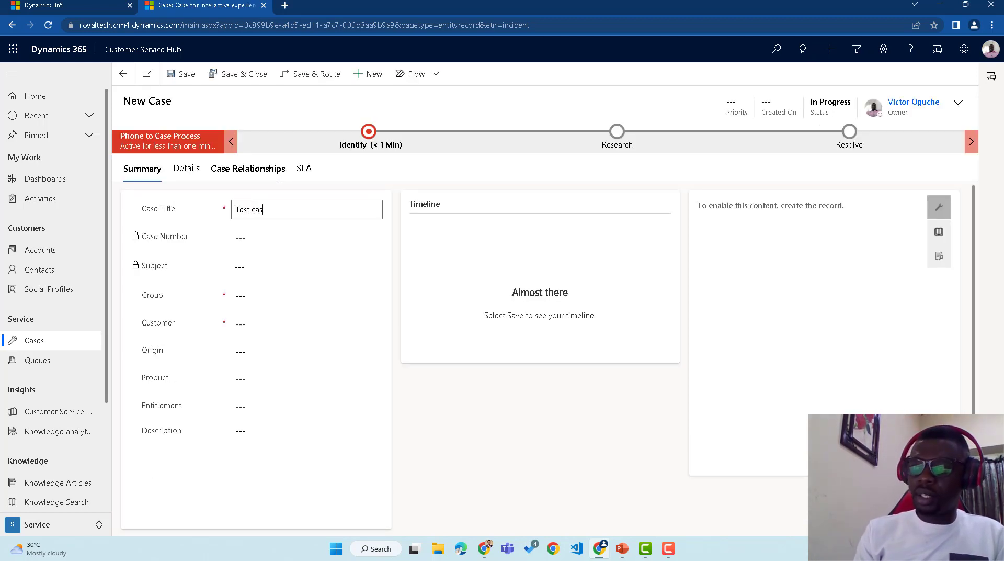
pyautogui.write('e for web')
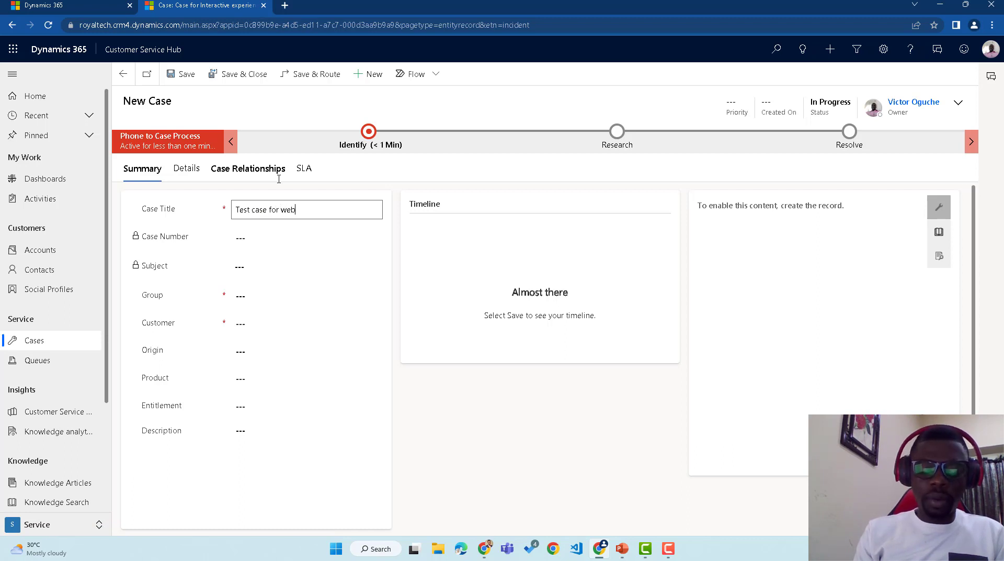
pyautogui.write(' stack skills')
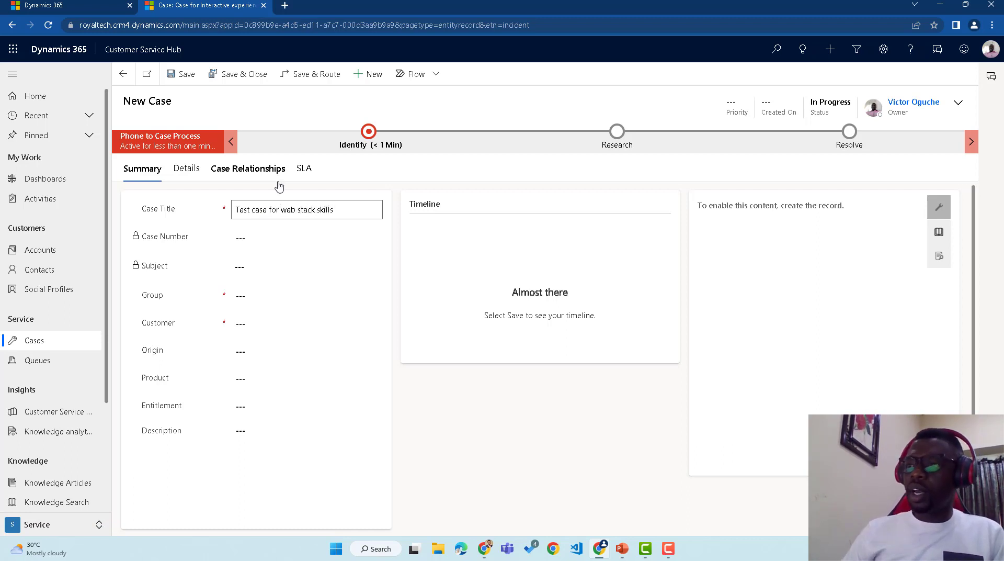
# Set the case's group to Bug reports and its breakdown to Functional Bugs, and choose an existing contact as the customer.
pyautogui.click(263, 296)
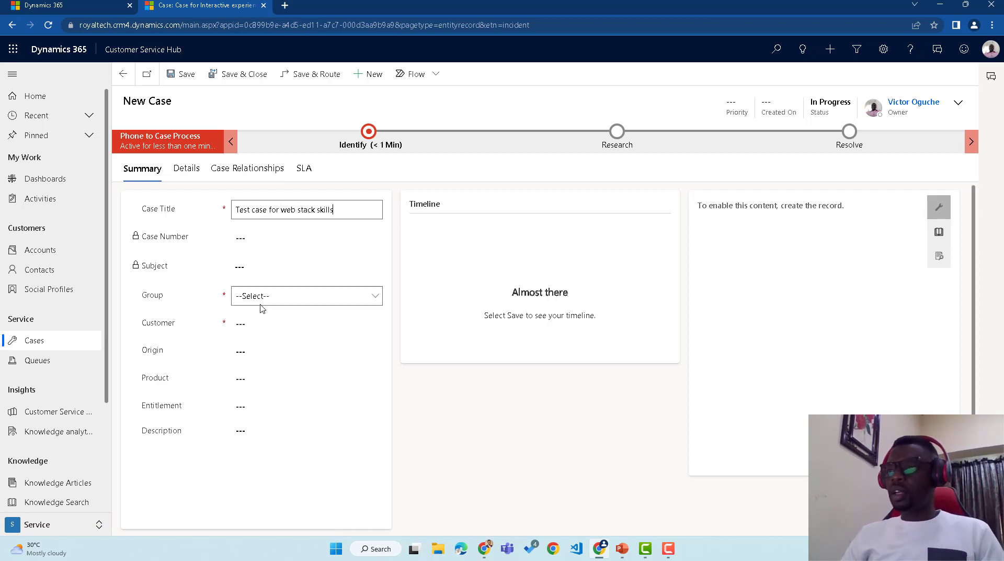
pyautogui.click(263, 299)
pyautogui.click(270, 322)
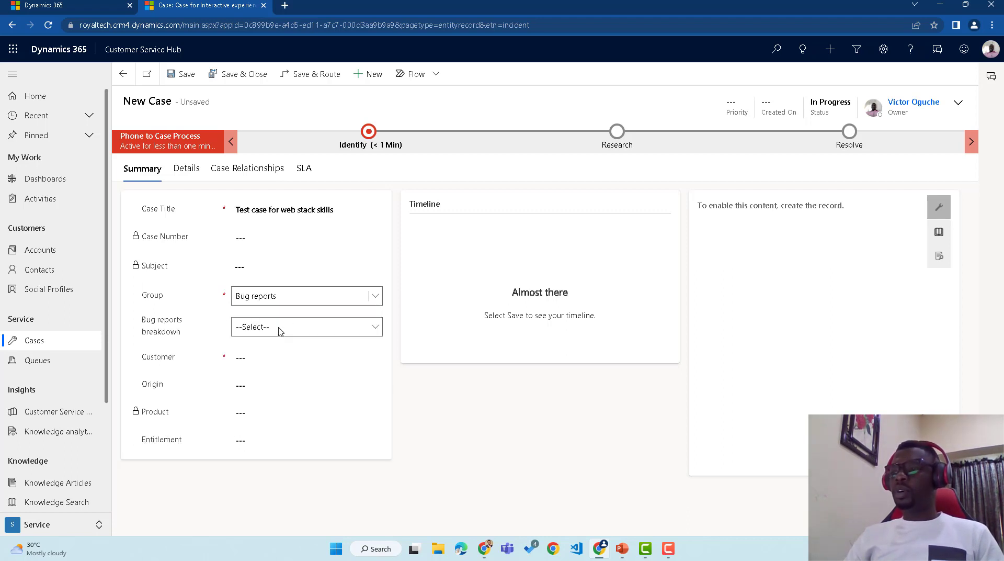
pyautogui.click(279, 330)
pyautogui.click(285, 388)
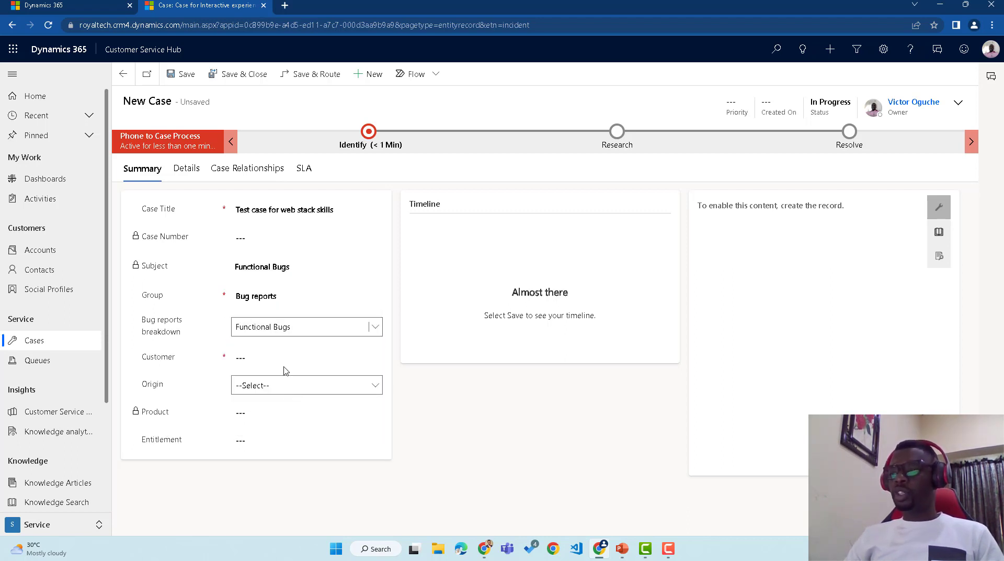
pyautogui.click(286, 360)
pyautogui.click(292, 401)
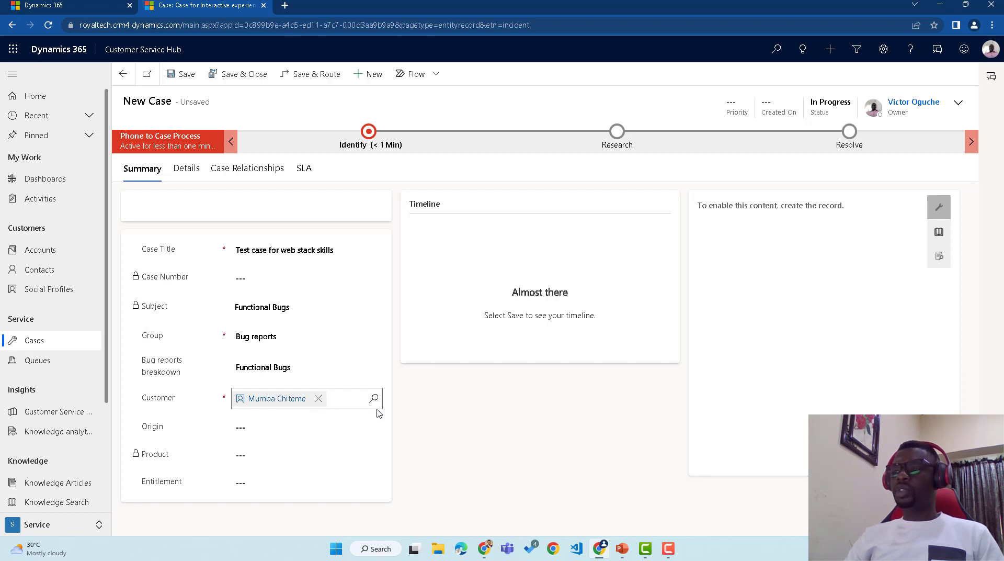
# Save and route the test case, and switch the case list to the All Cases view.
pyautogui.click(310, 78)
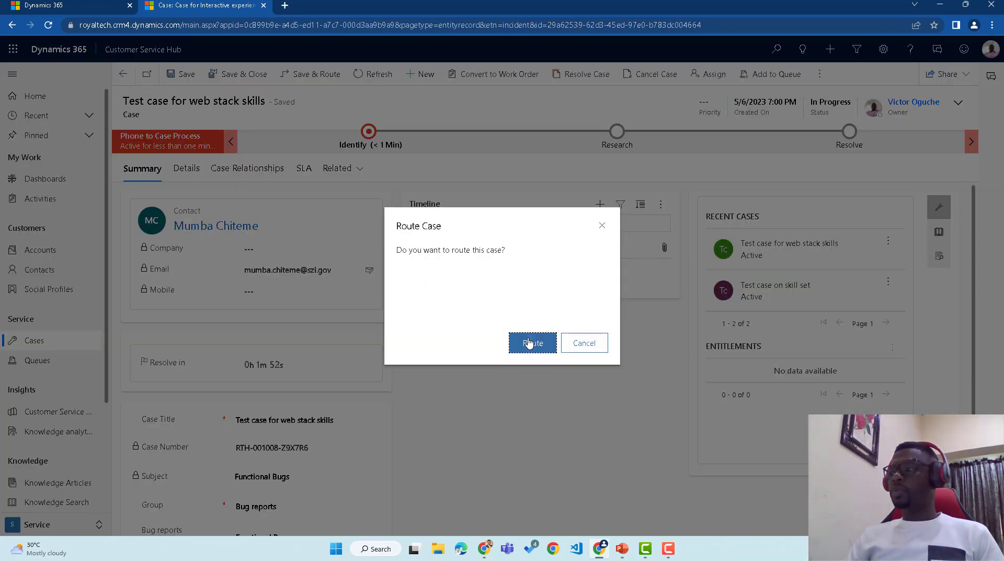
pyautogui.click(530, 343)
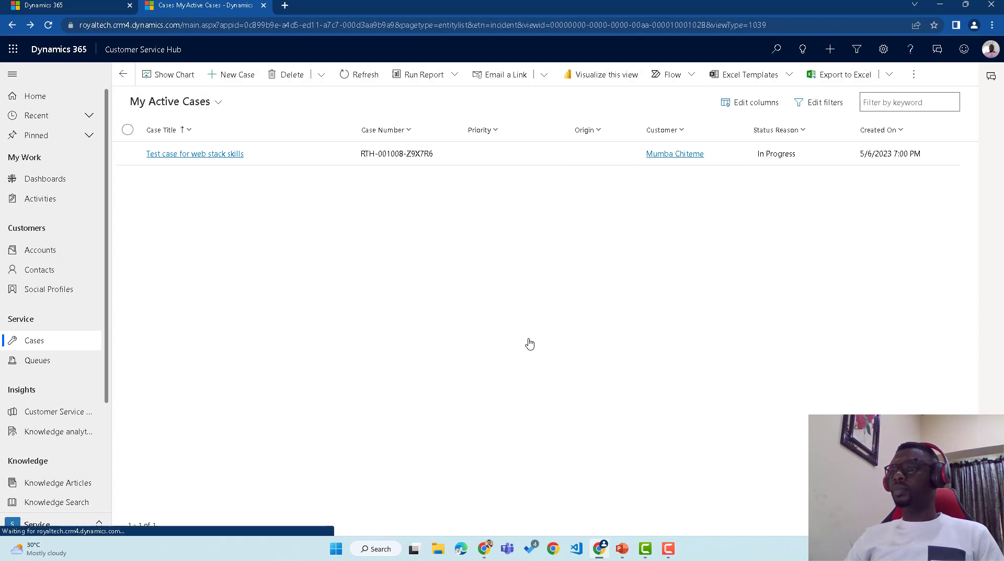
pyautogui.click(216, 103)
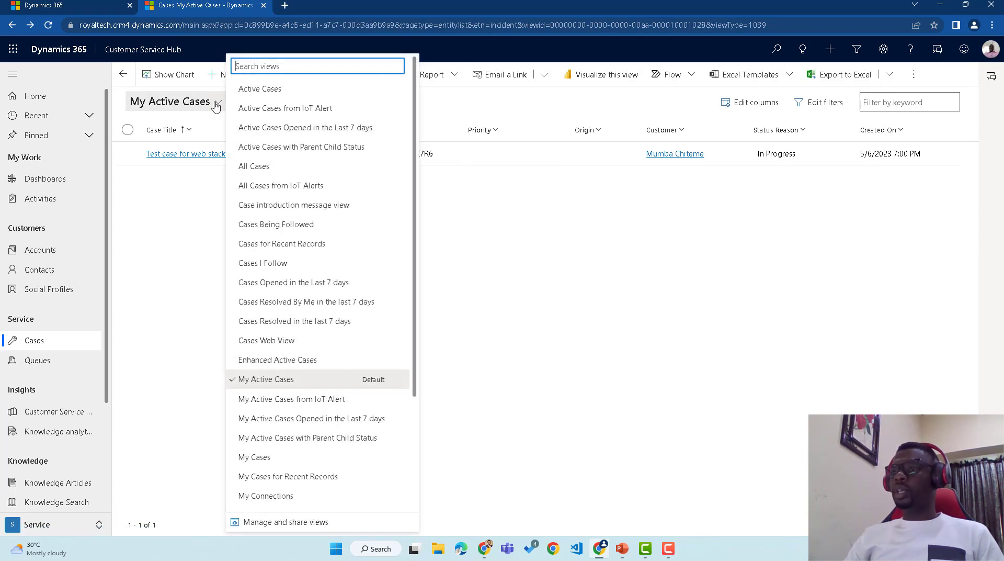
pyautogui.click(260, 166)
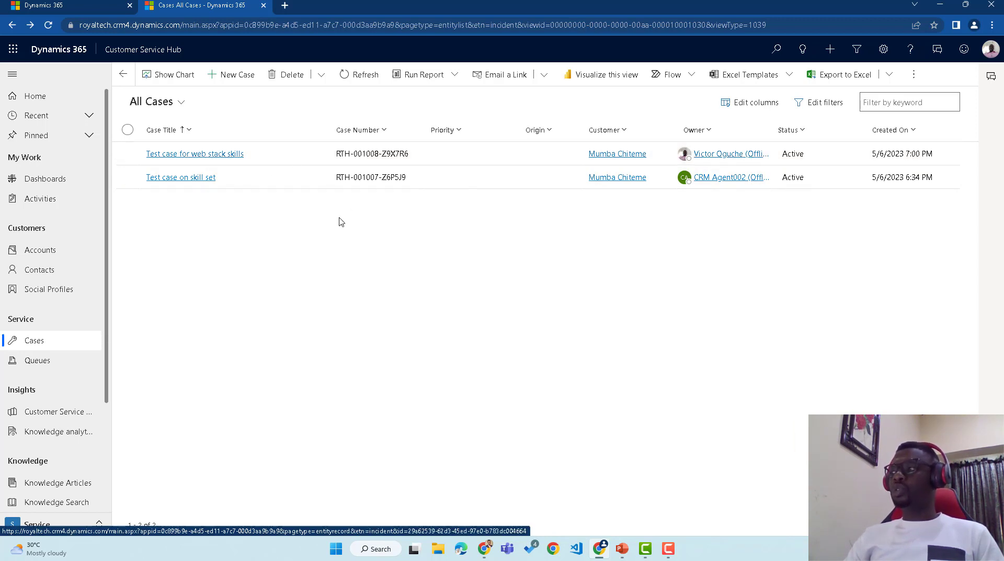
# Switch to the Customer Service admin center, open the routing diagnostics list and refresh it for the test case's latest routing run.
pyautogui.rightClick(77, 4)
pyautogui.click(55, 6)
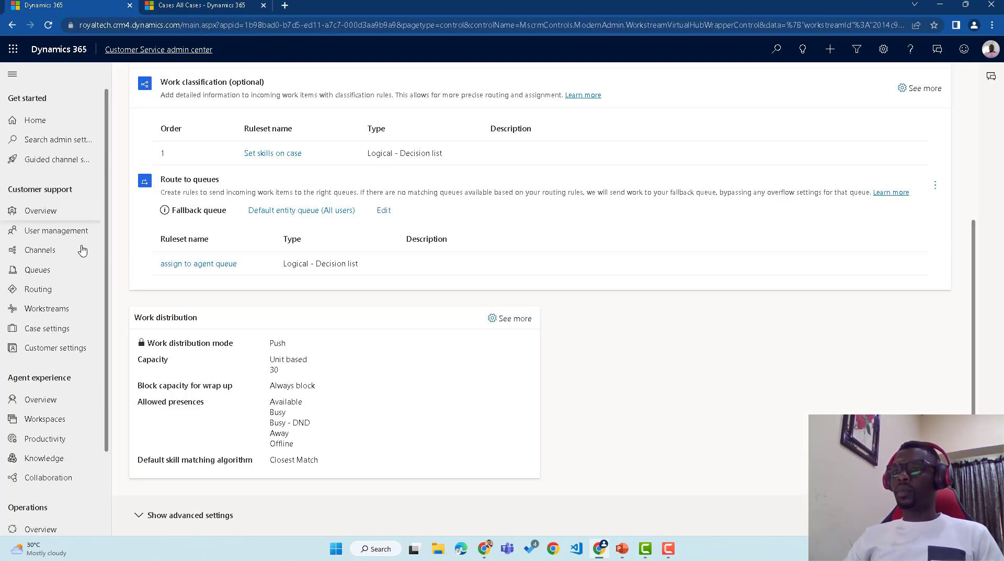
pyautogui.click(60, 290)
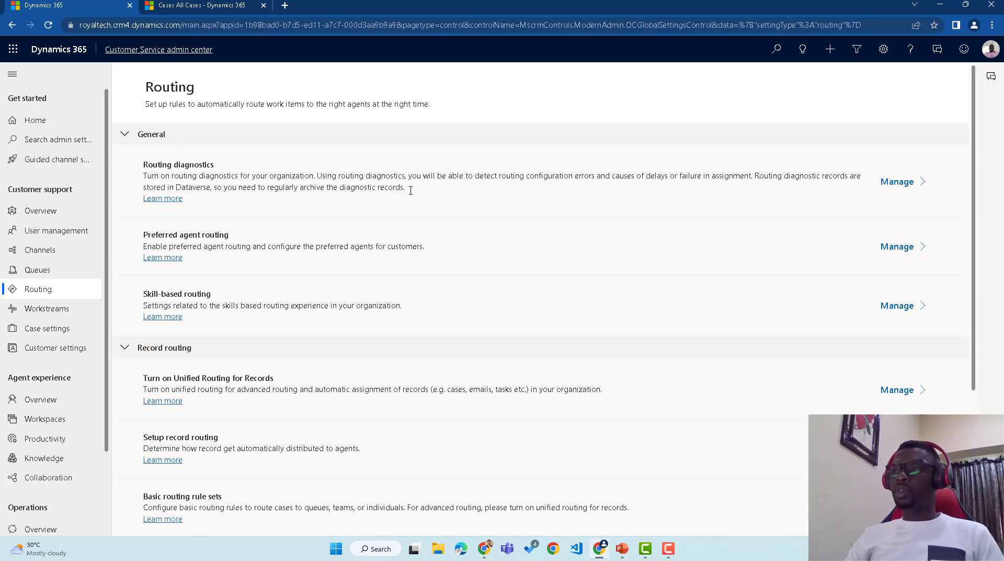
pyautogui.click(896, 182)
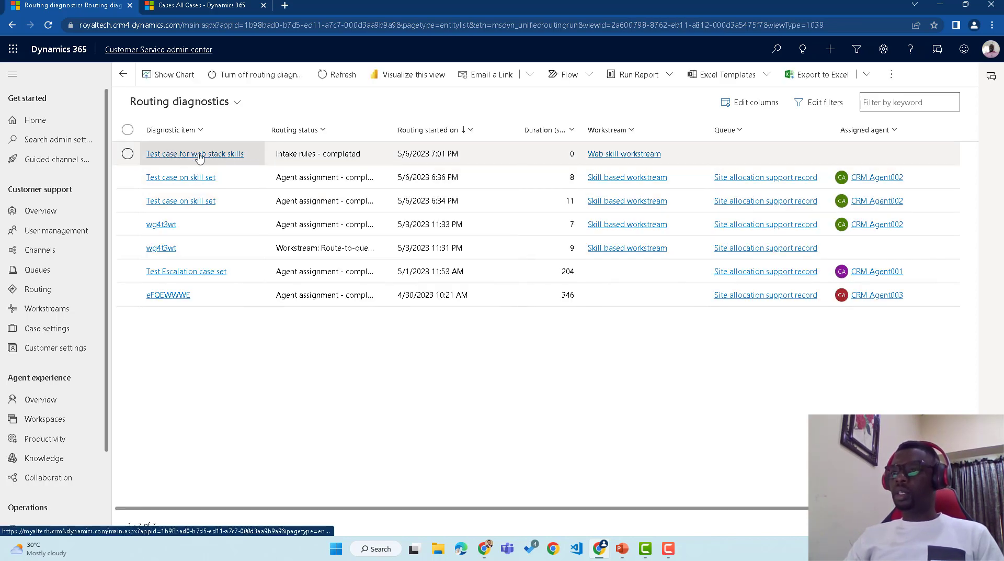
pyautogui.click(336, 73)
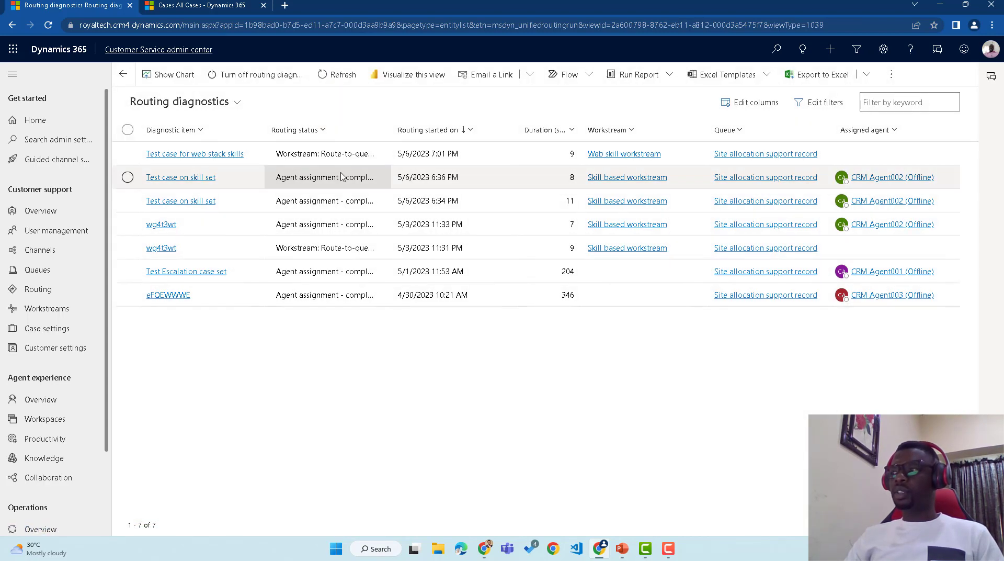
pyautogui.click(336, 75)
pyautogui.click(334, 75)
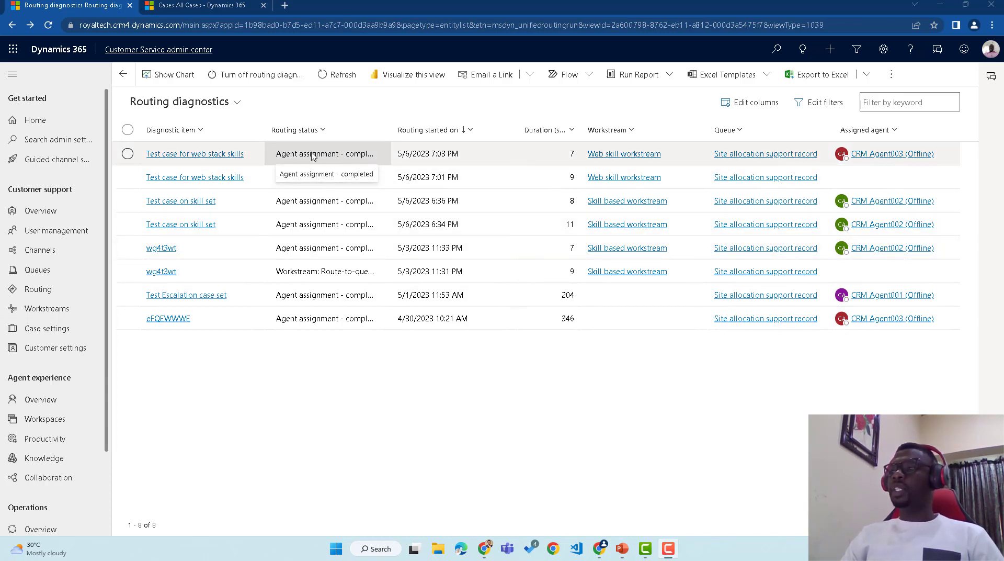
# Widen the Routing status column, check the assigned agents, and open the assignment stage of the newest "Test case for web stack skills" diagnostic.
pyautogui.moveTo(391, 130); pyautogui.dragTo(480, 130)
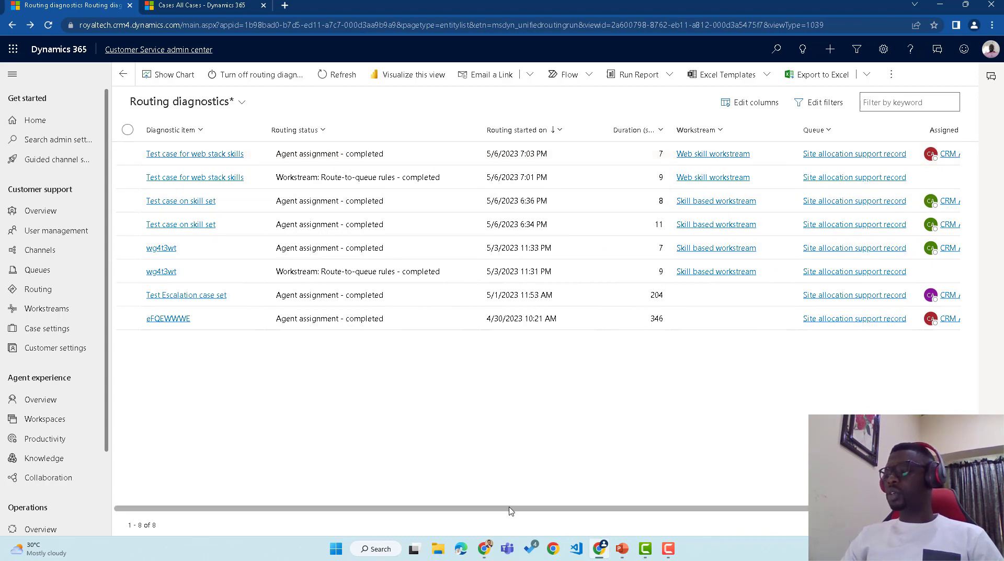
pyautogui.moveTo(537, 508); pyautogui.dragTo(617, 512)
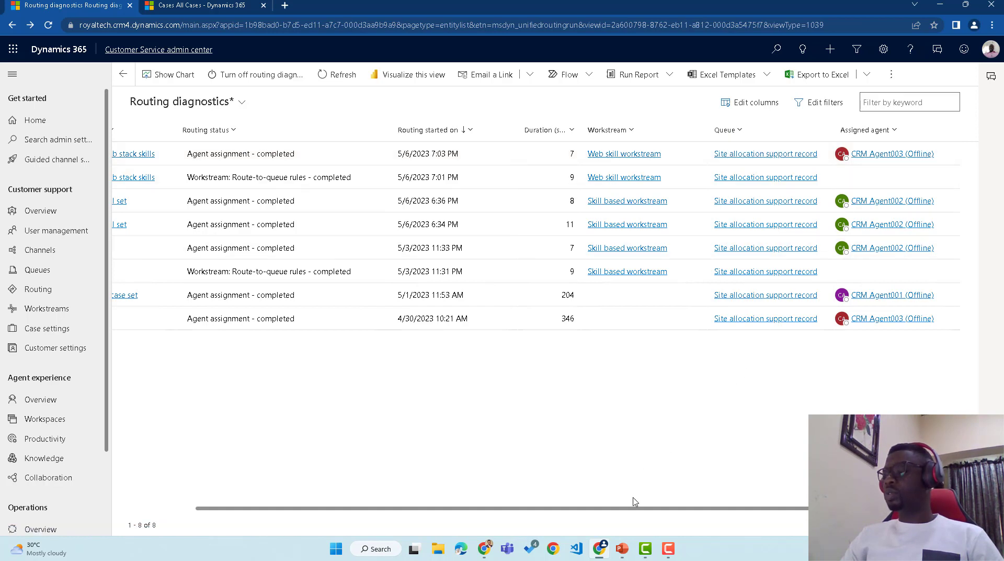
pyautogui.moveTo(630, 509); pyautogui.dragTo(549, 508)
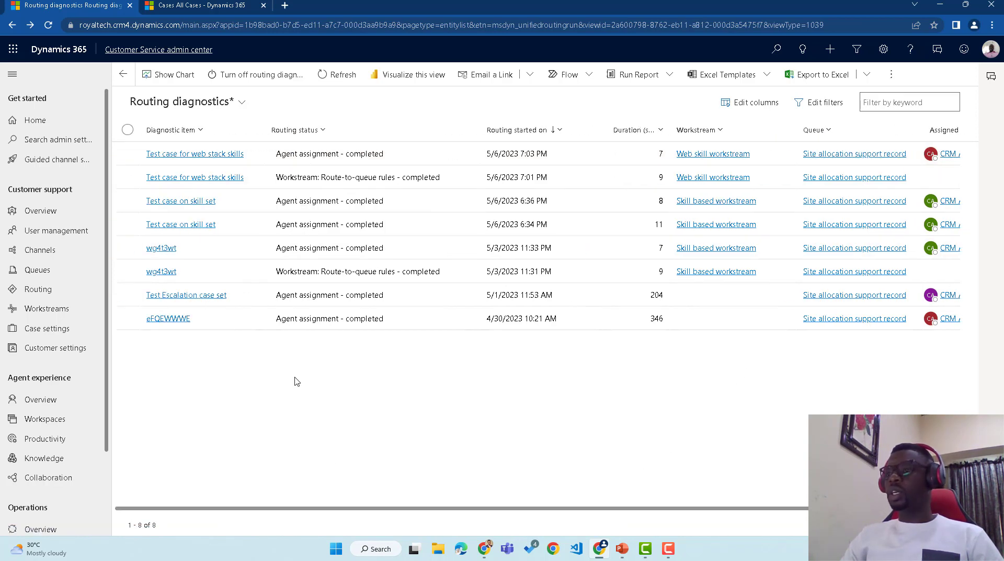
pyautogui.click(218, 155)
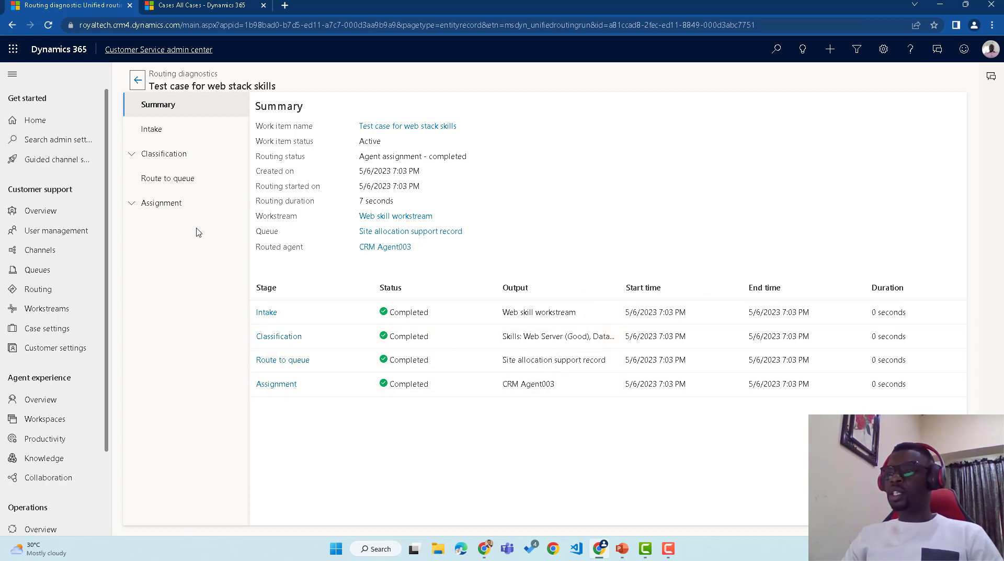
pyautogui.click(168, 207)
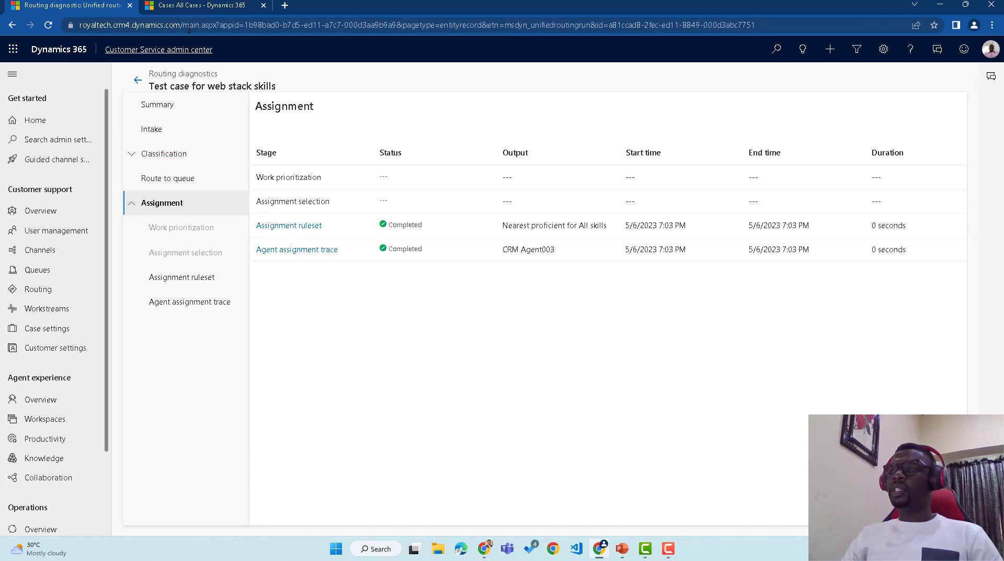
# Switch back to the Customer Service Hub and open the case "Test case for web stack skills".
pyautogui.click(196, 6)
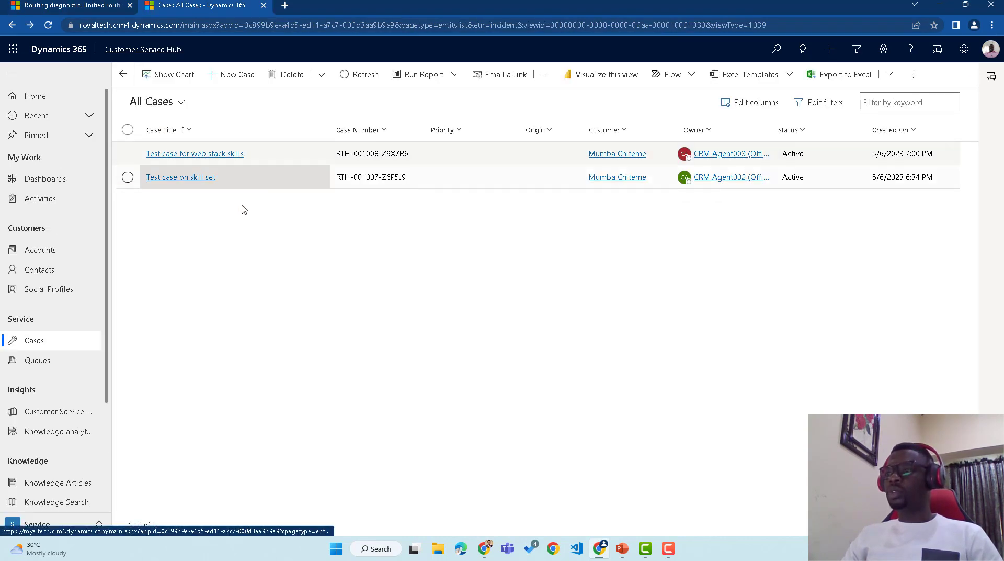
pyautogui.click(215, 155)
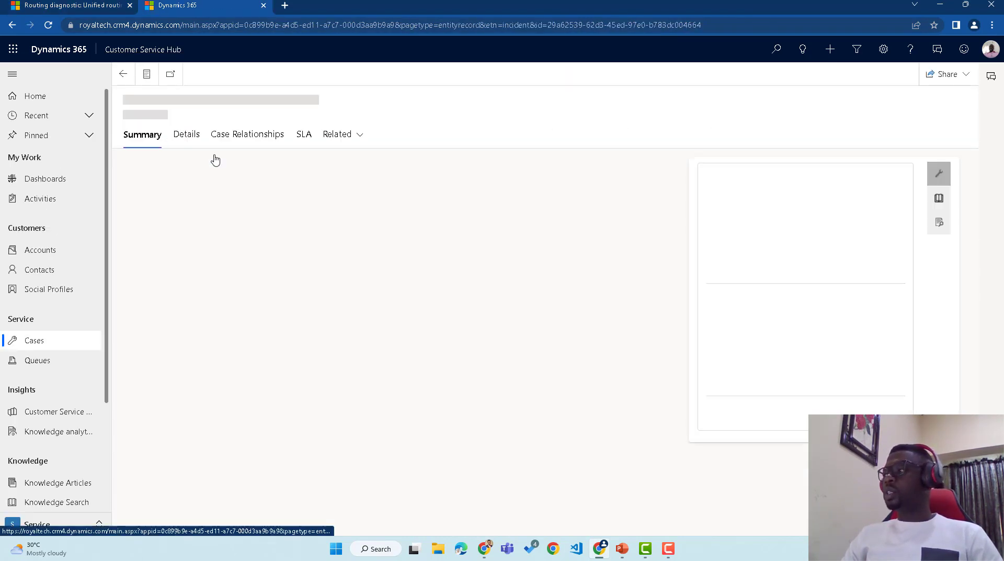